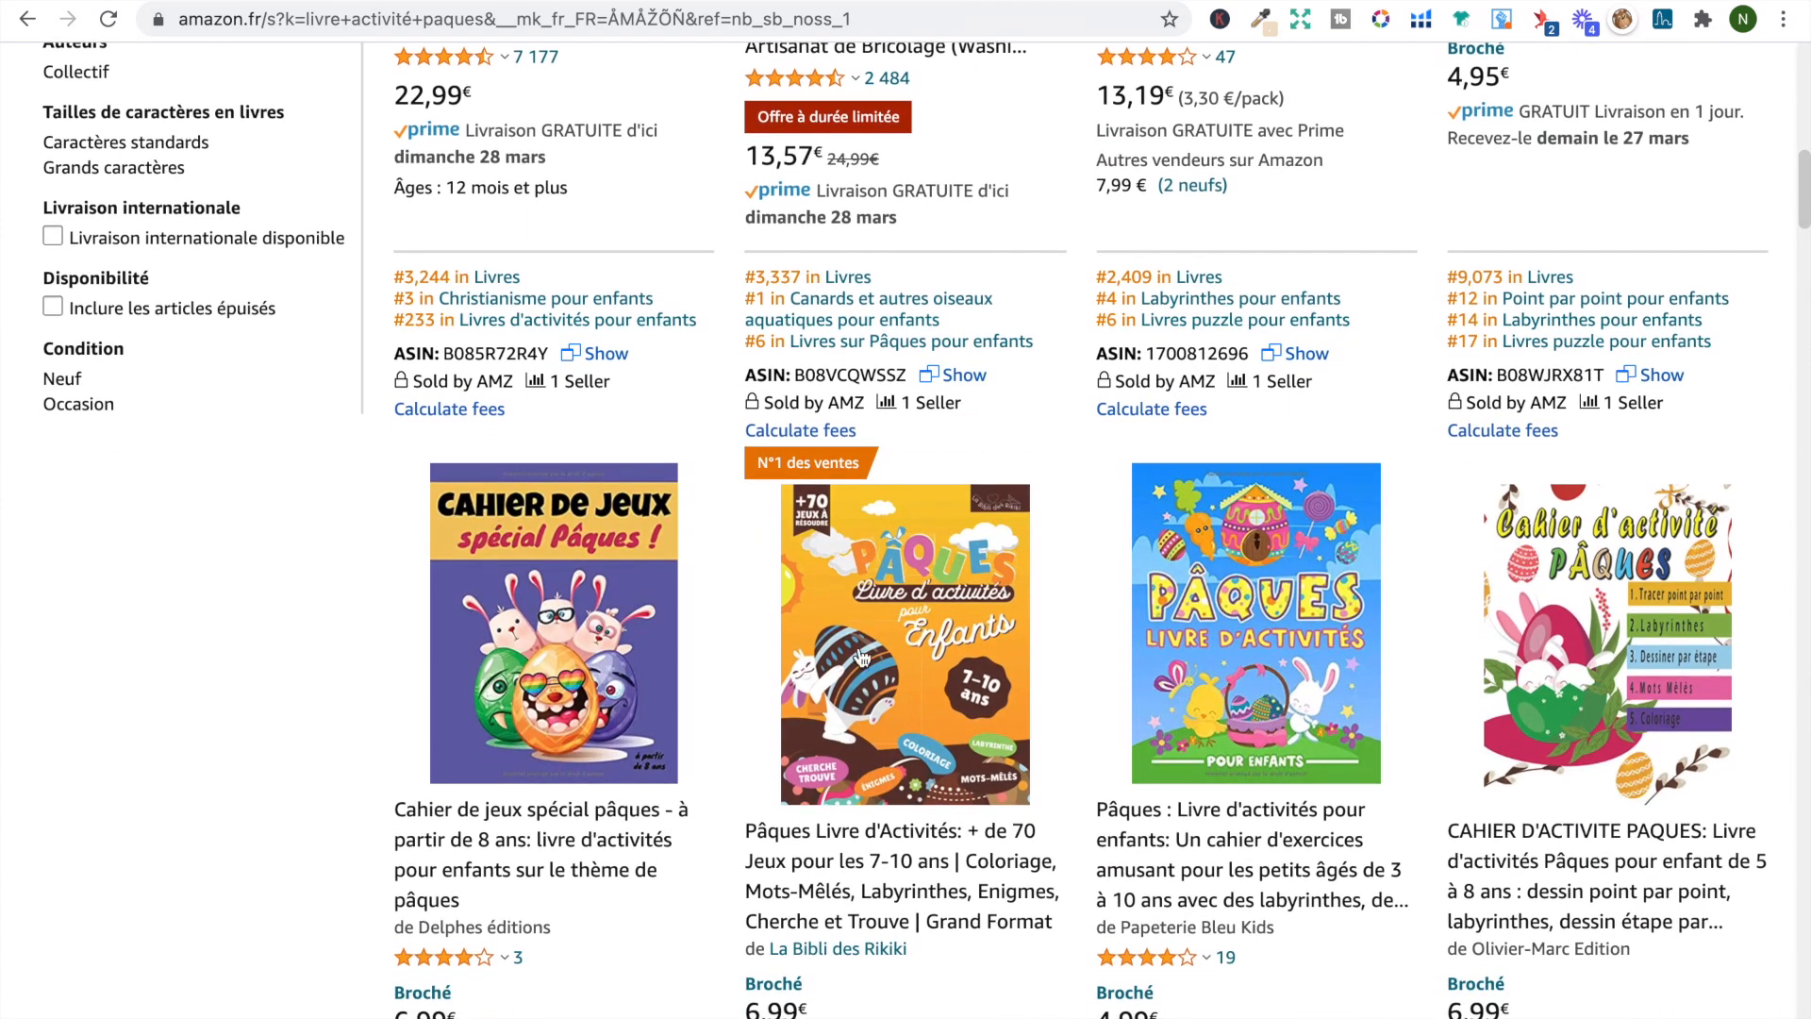
# Open the orange Easter activity book for ages 7-10 from the results and bring up its inside preview
pyautogui.scroll(-1, 759, 627)
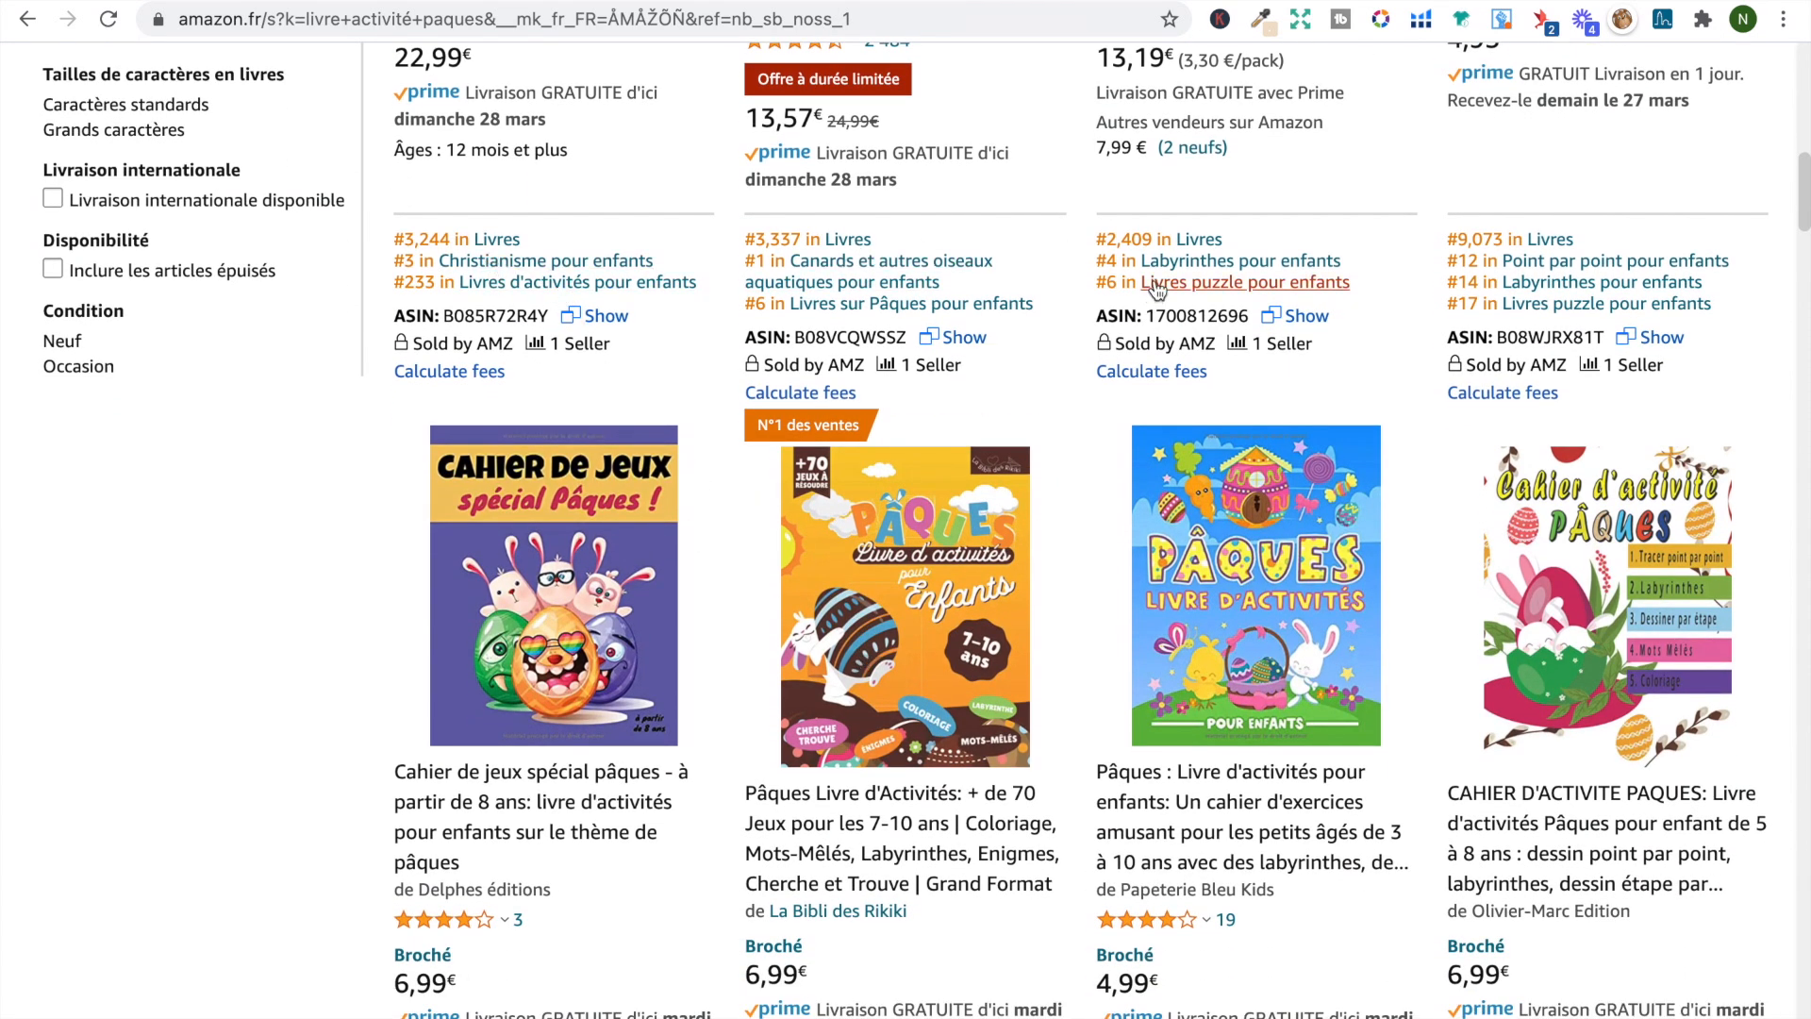
pyautogui.scroll(-1, 1014, 366)
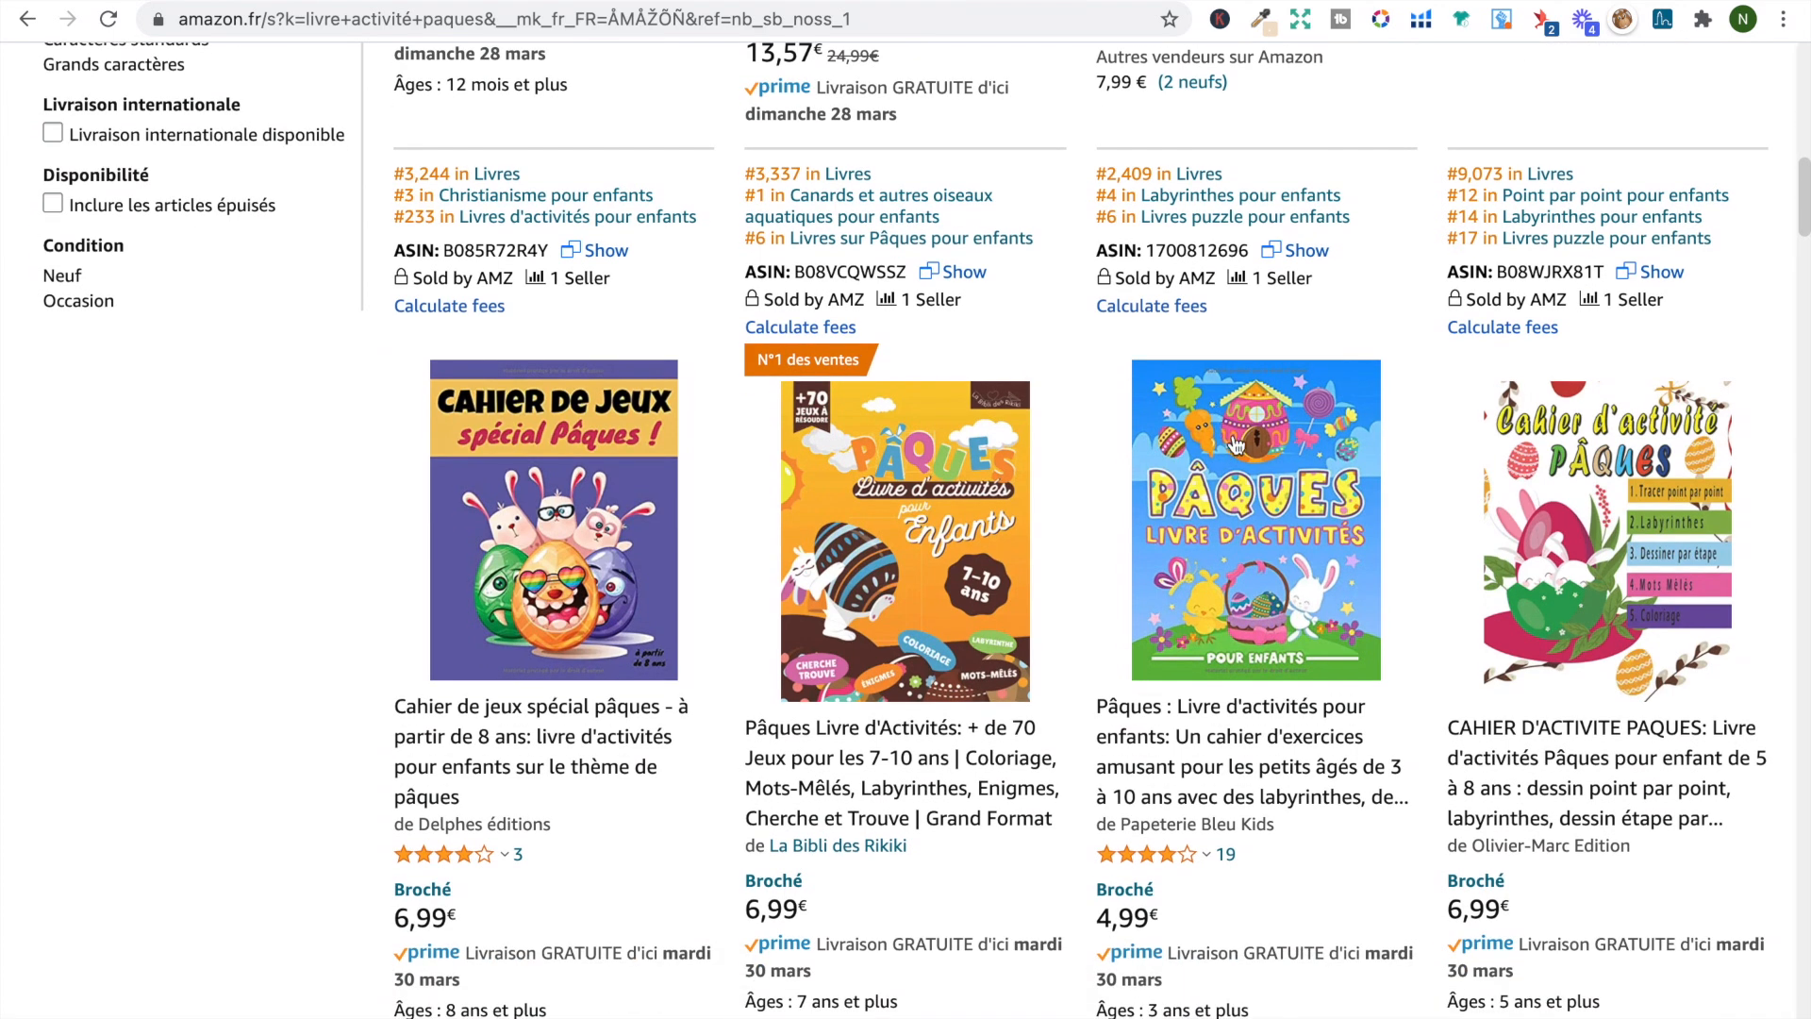
pyautogui.click(908, 516)
pyautogui.scroll(-2, 449, 543)
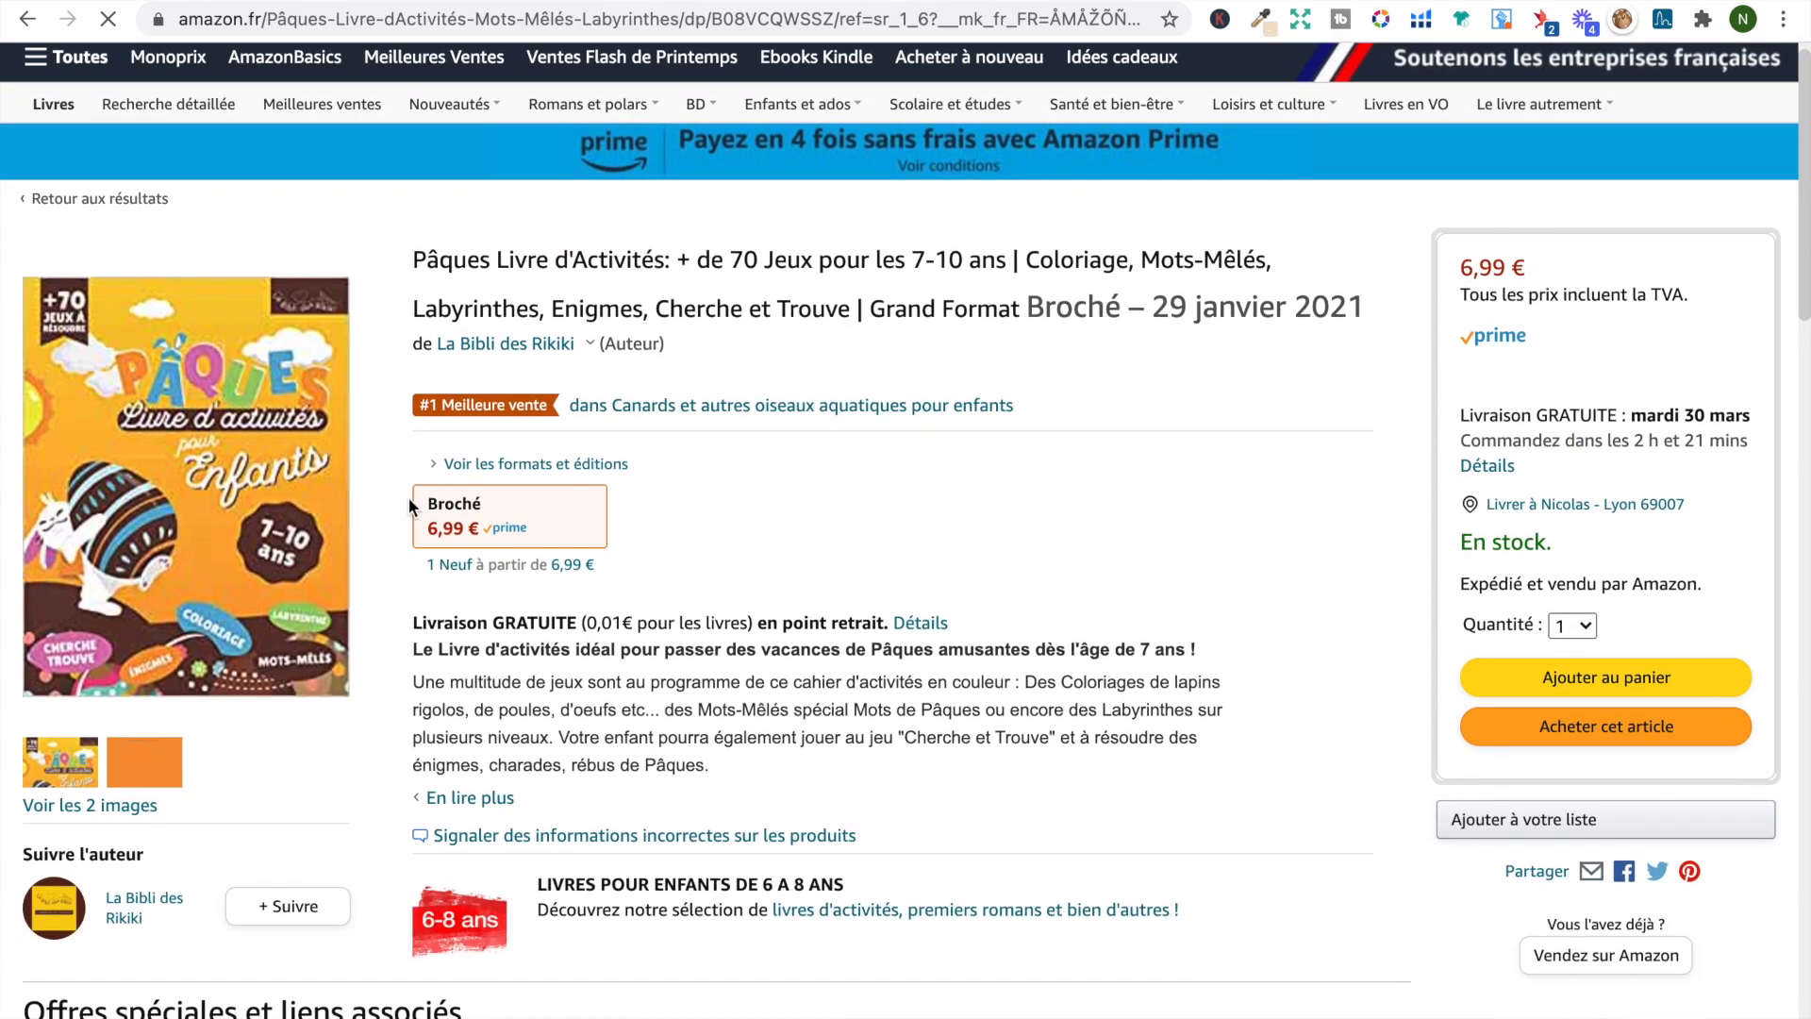
pyautogui.click(317, 307)
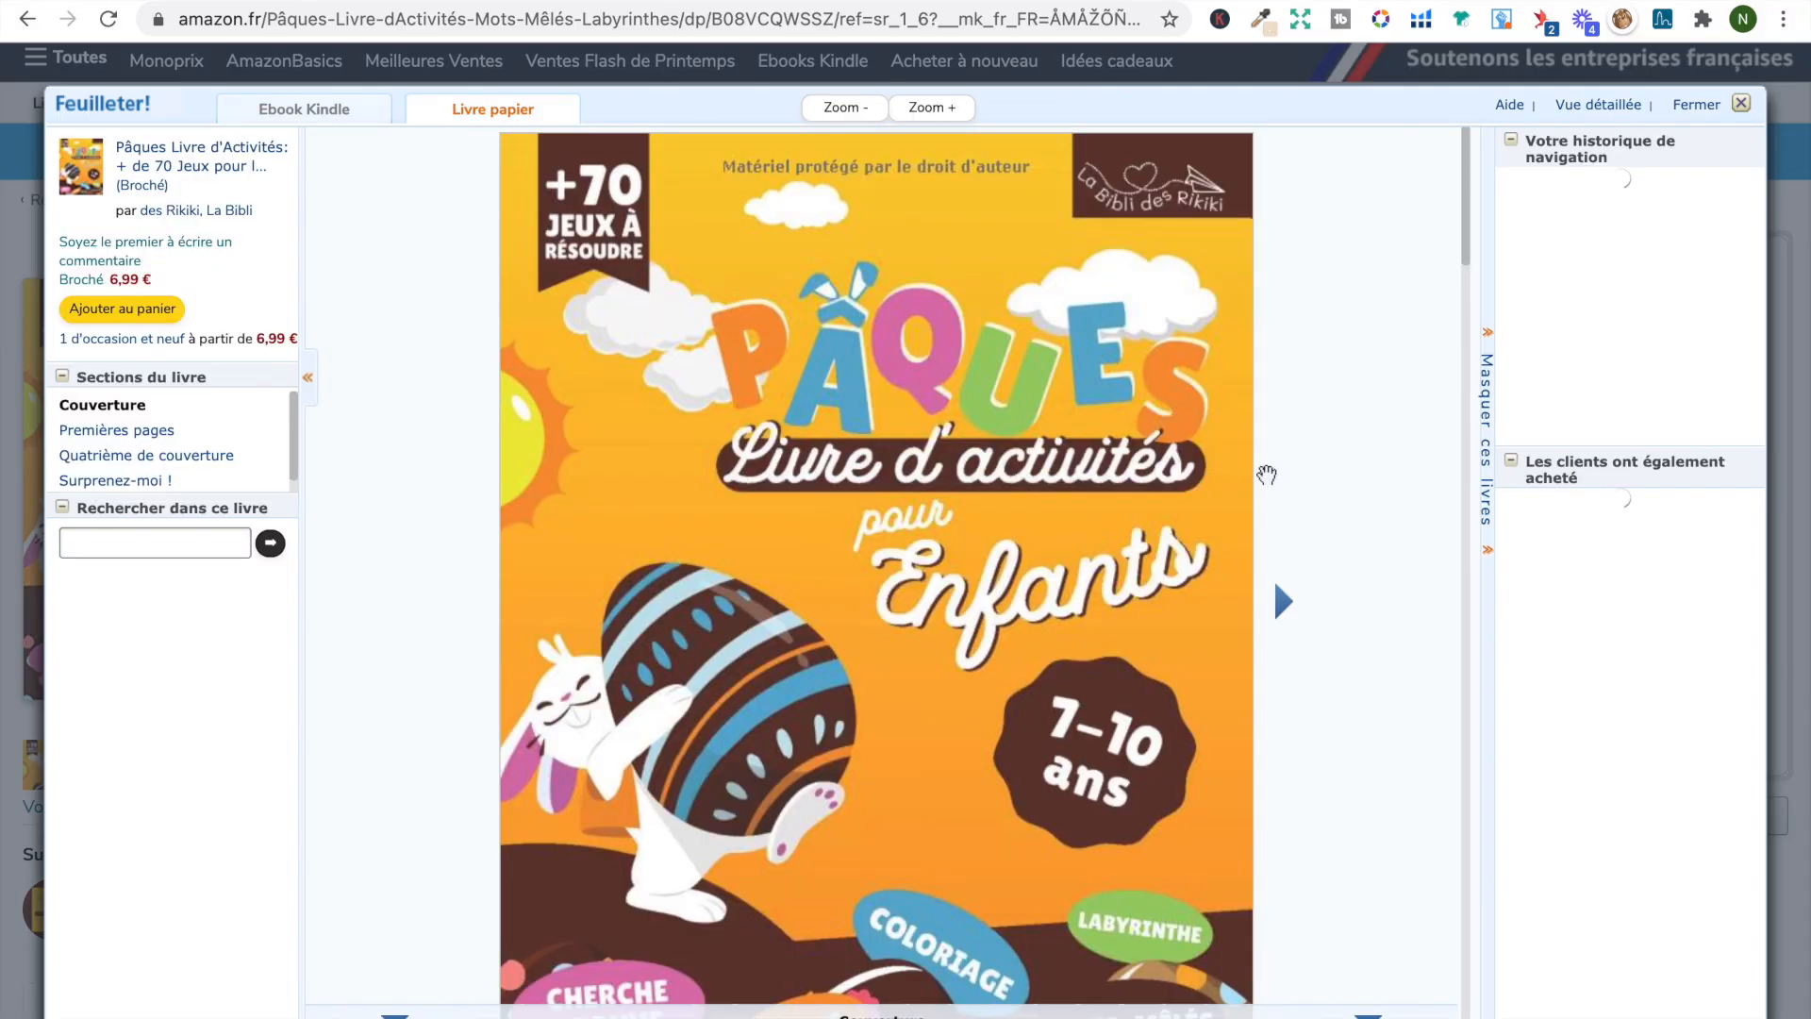
# Page through the Easter book's preview to the Sommaire page, examine its list of activities, and close the preview
pyautogui.click(1283, 600)
pyautogui.click(1283, 600)
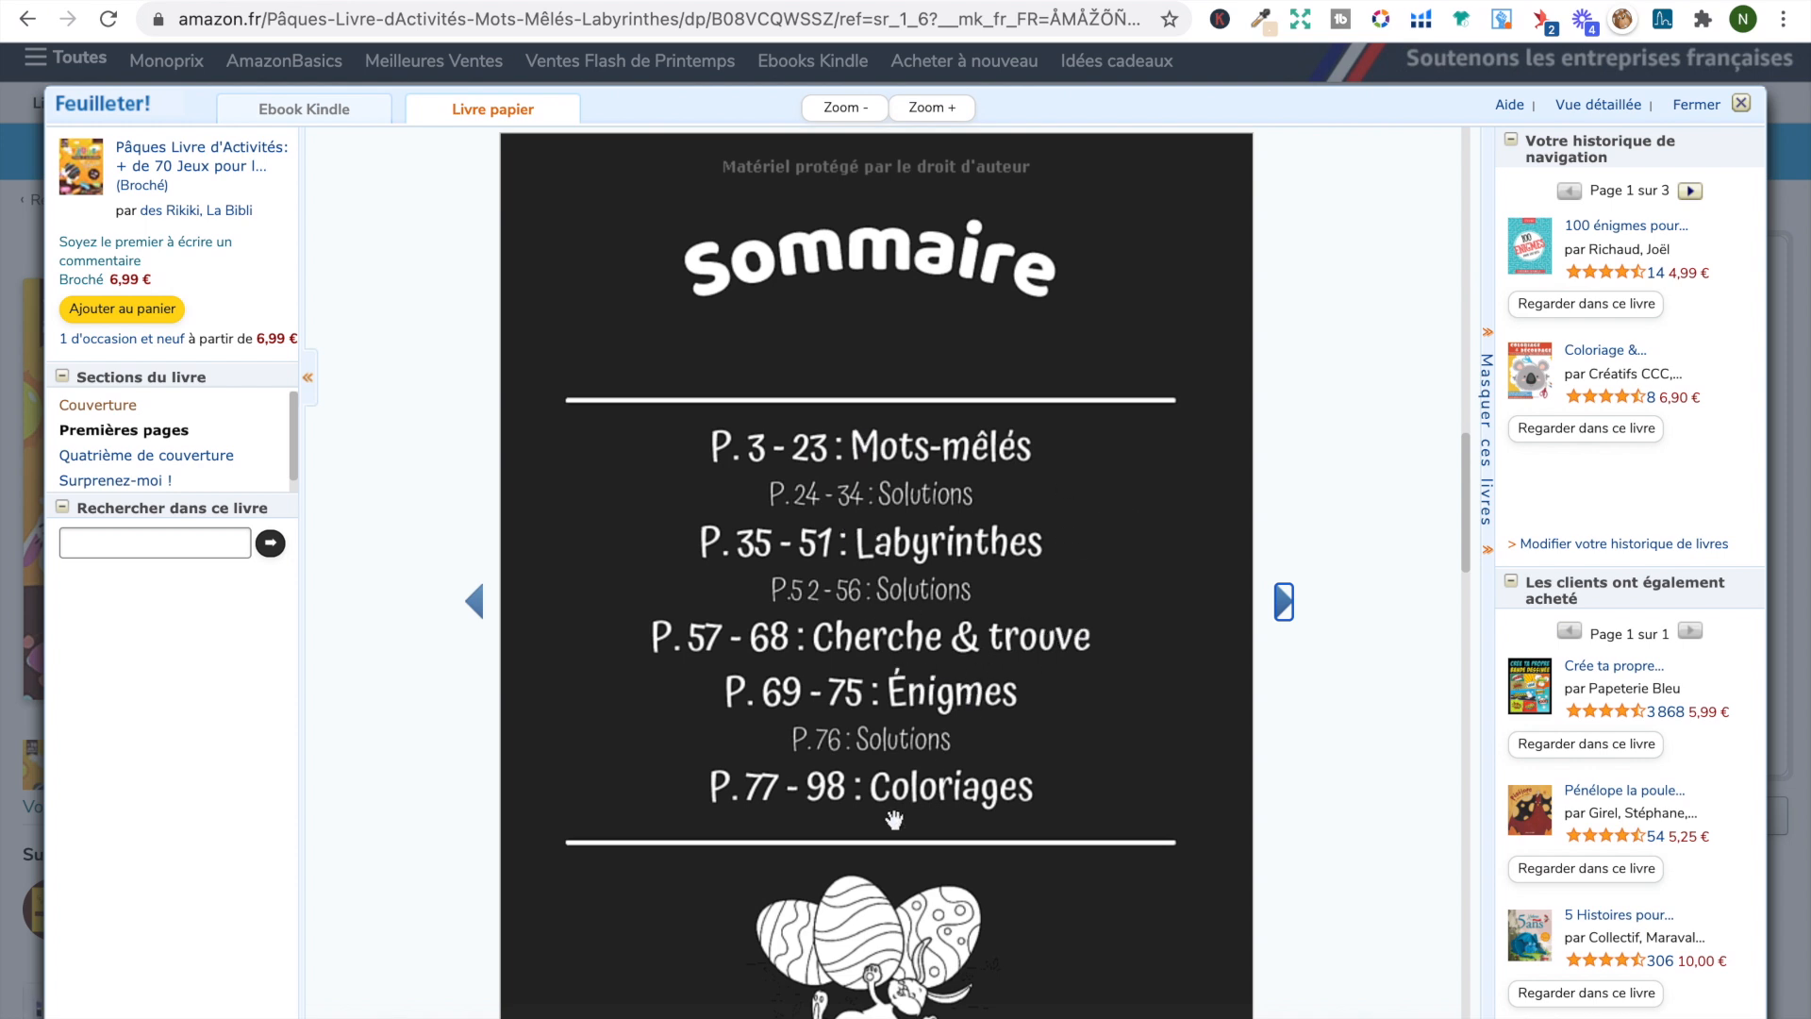
pyautogui.scroll(-2, 923, 800)
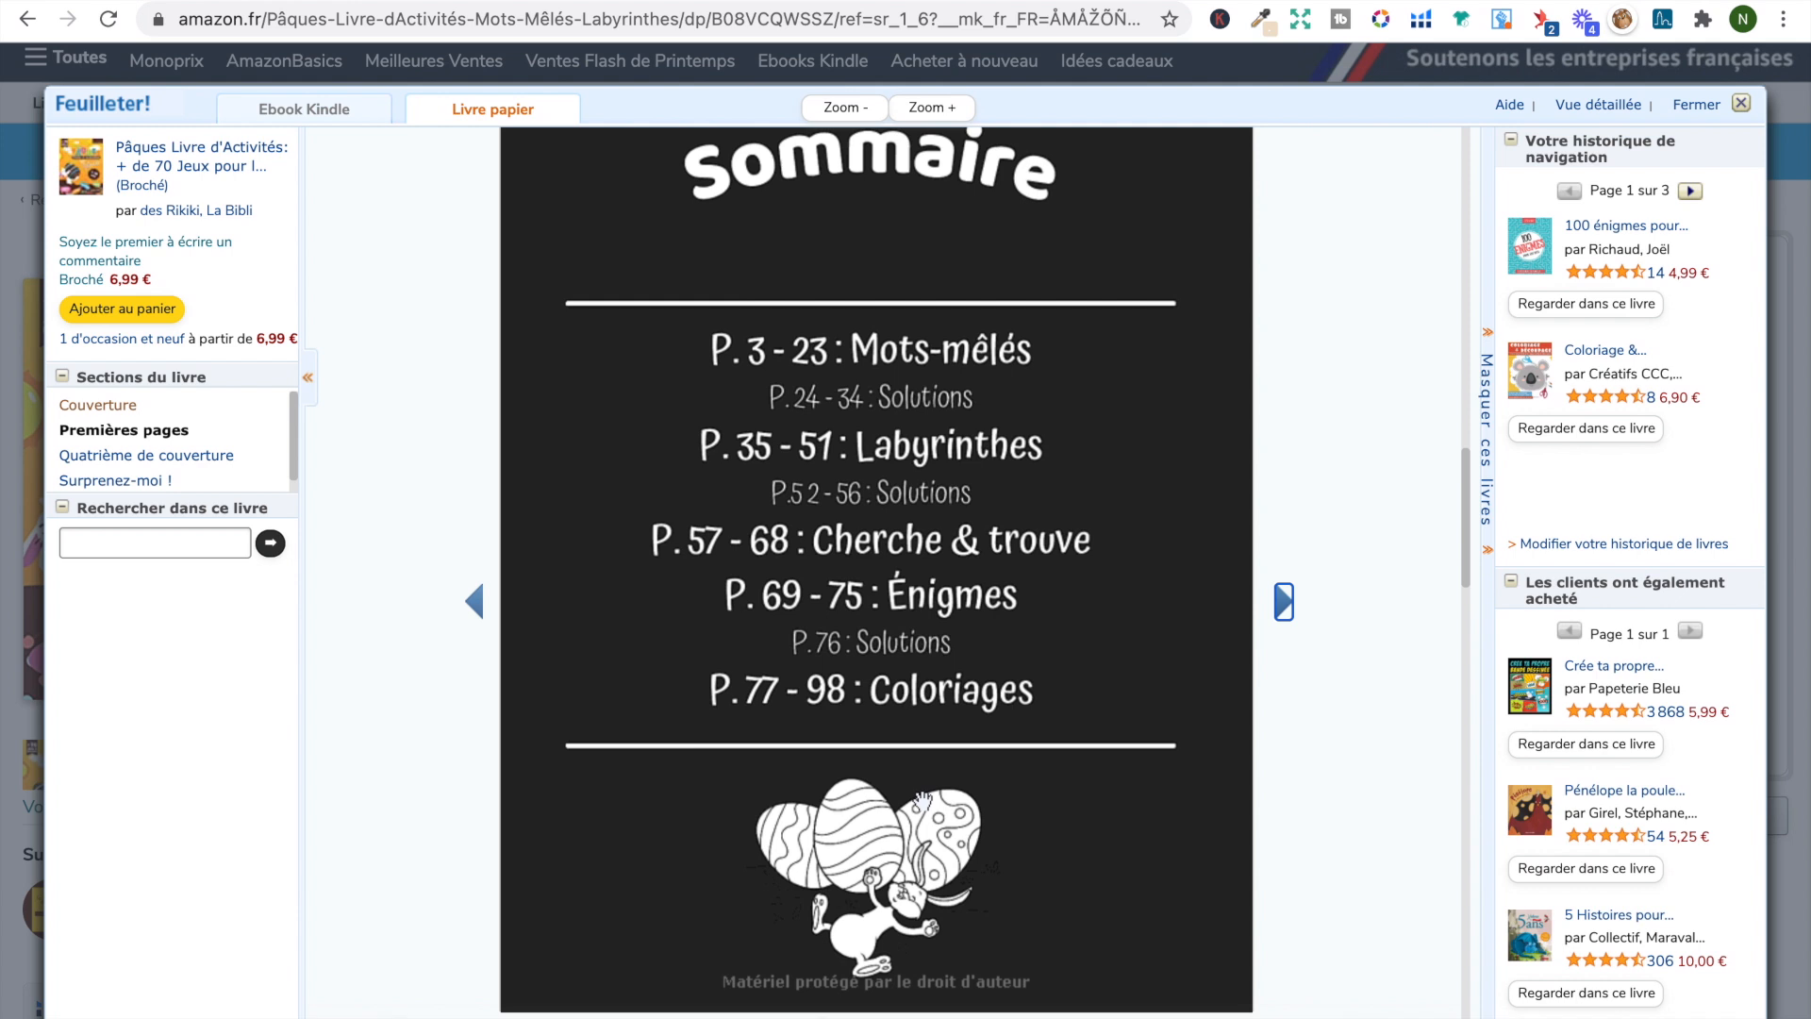
pyautogui.scroll(1, 923, 800)
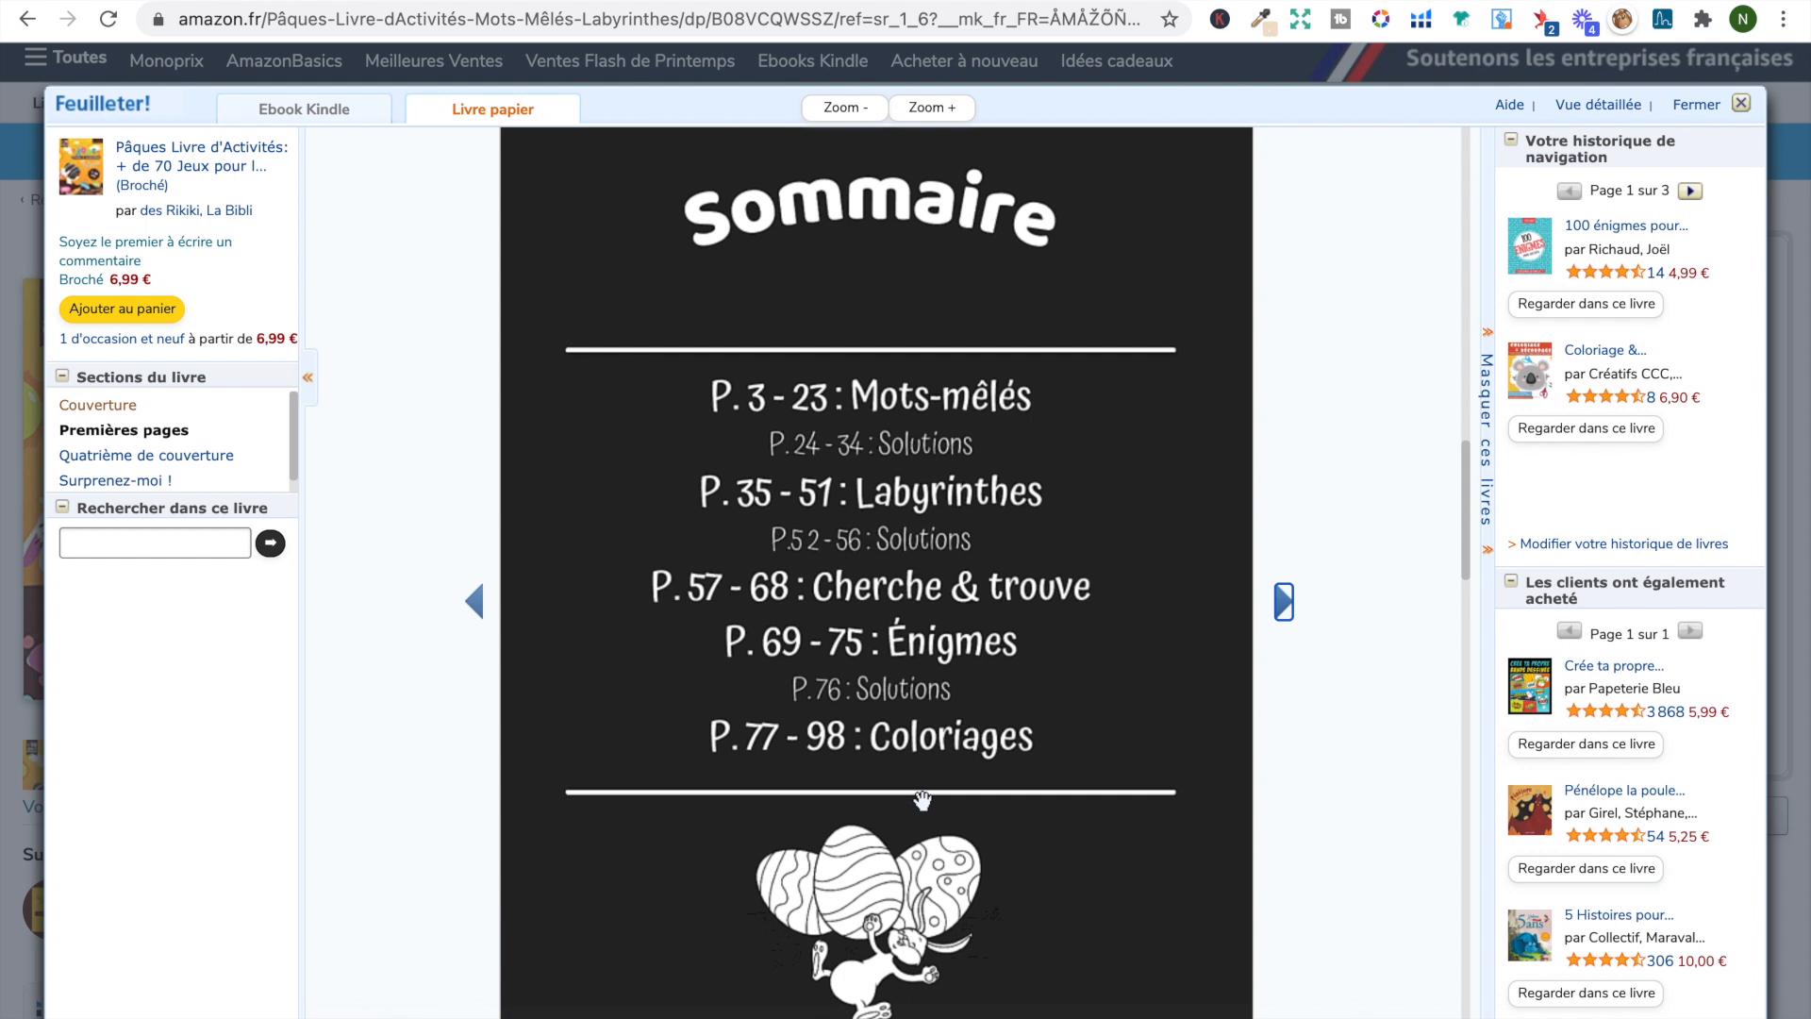
pyautogui.scroll(-3, 1005, 755)
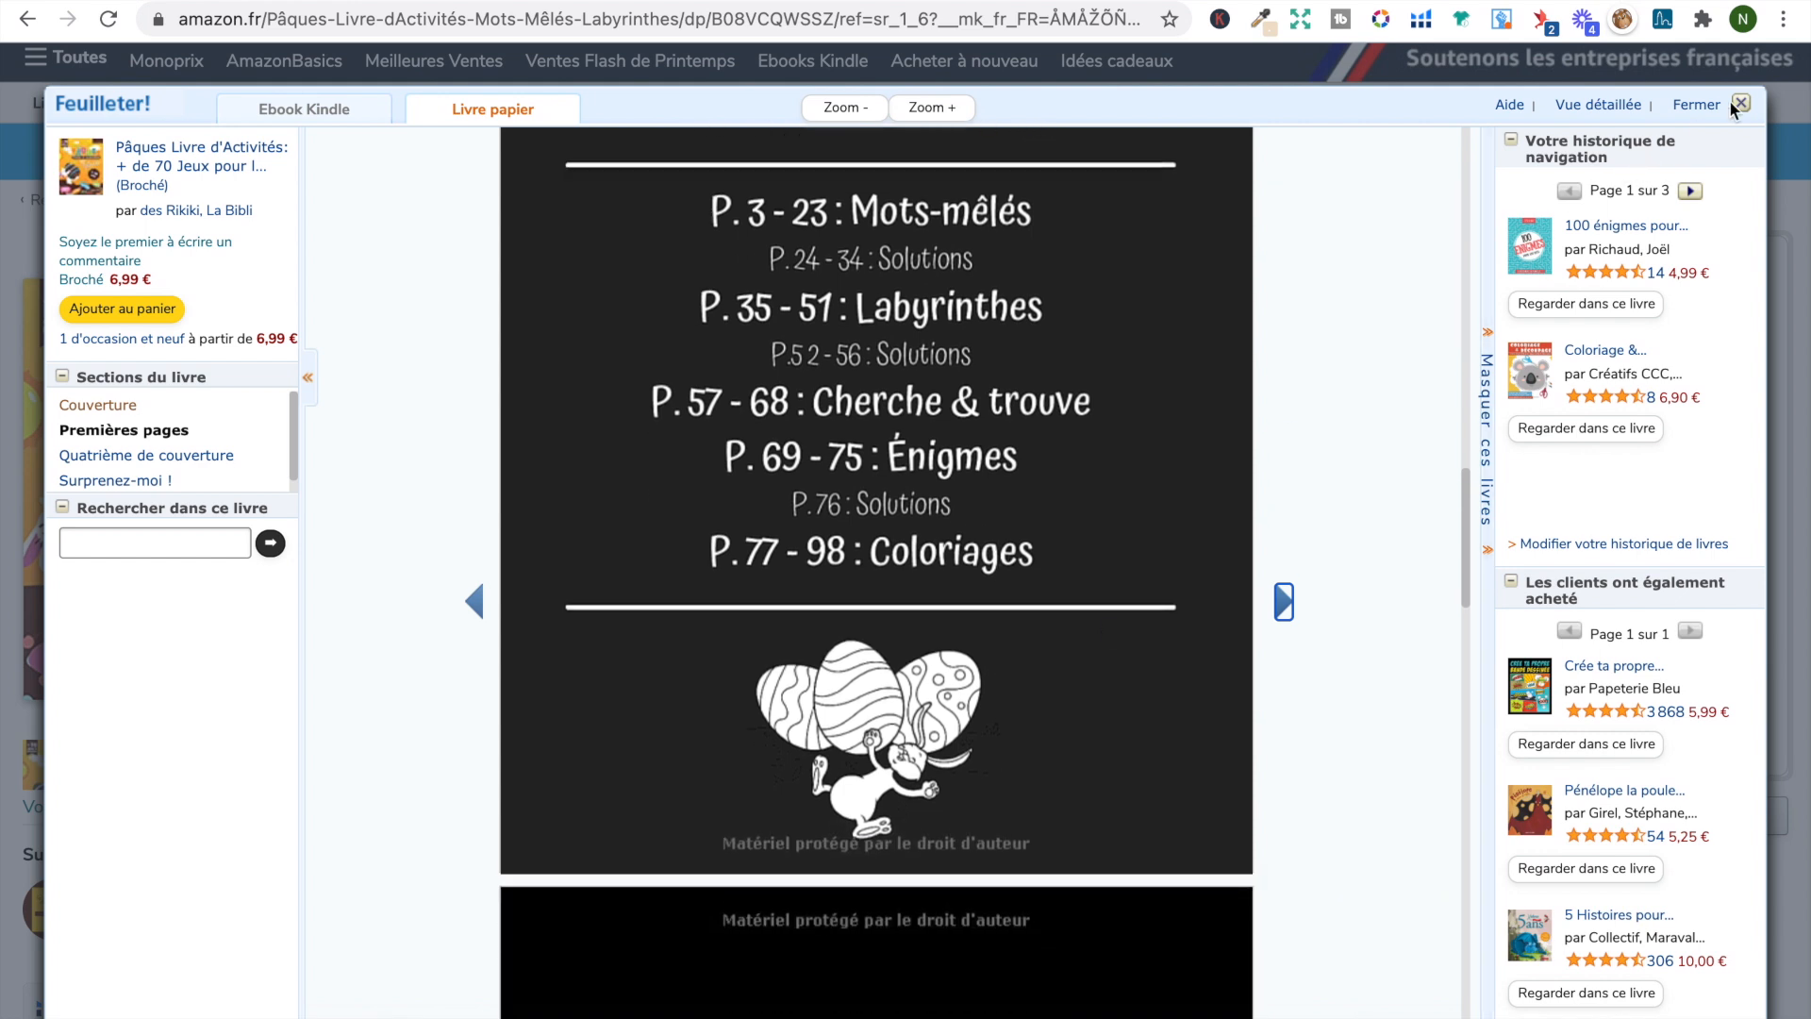
pyautogui.click(1742, 103)
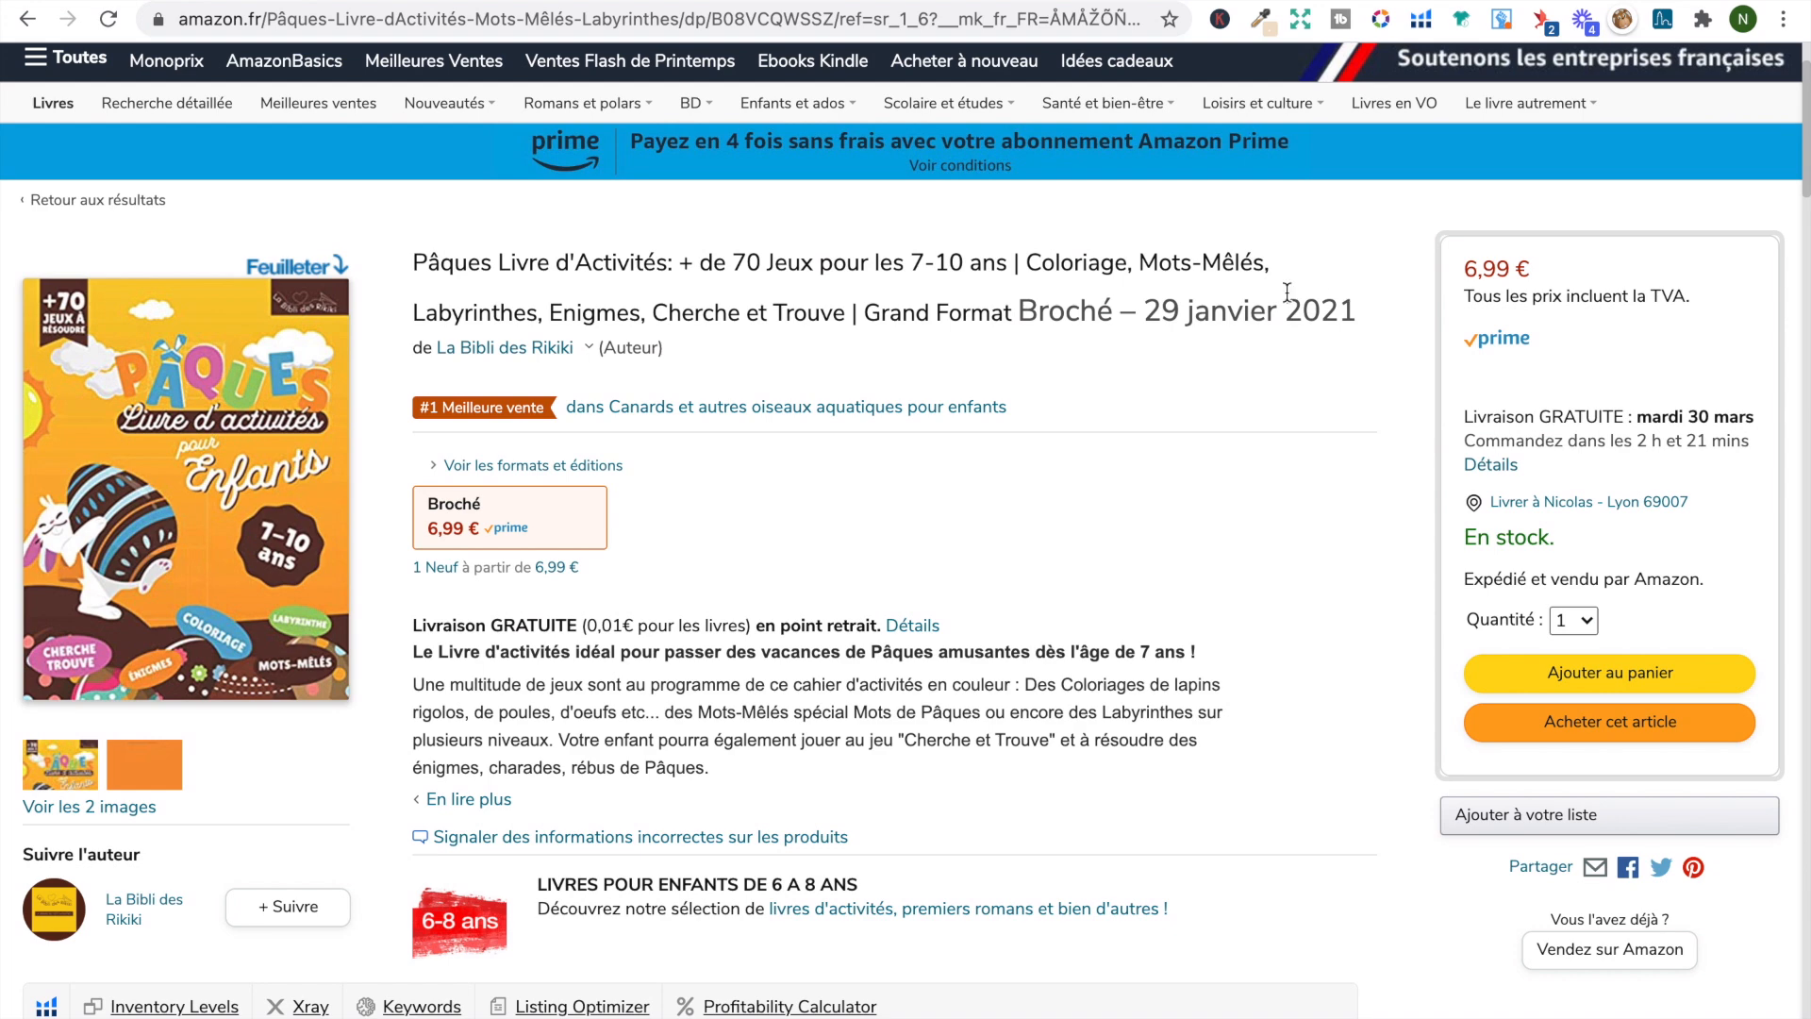
# Return to the store's home page and search for "livre enigme mathematique"
pyautogui.scroll(2, 1224, 281)
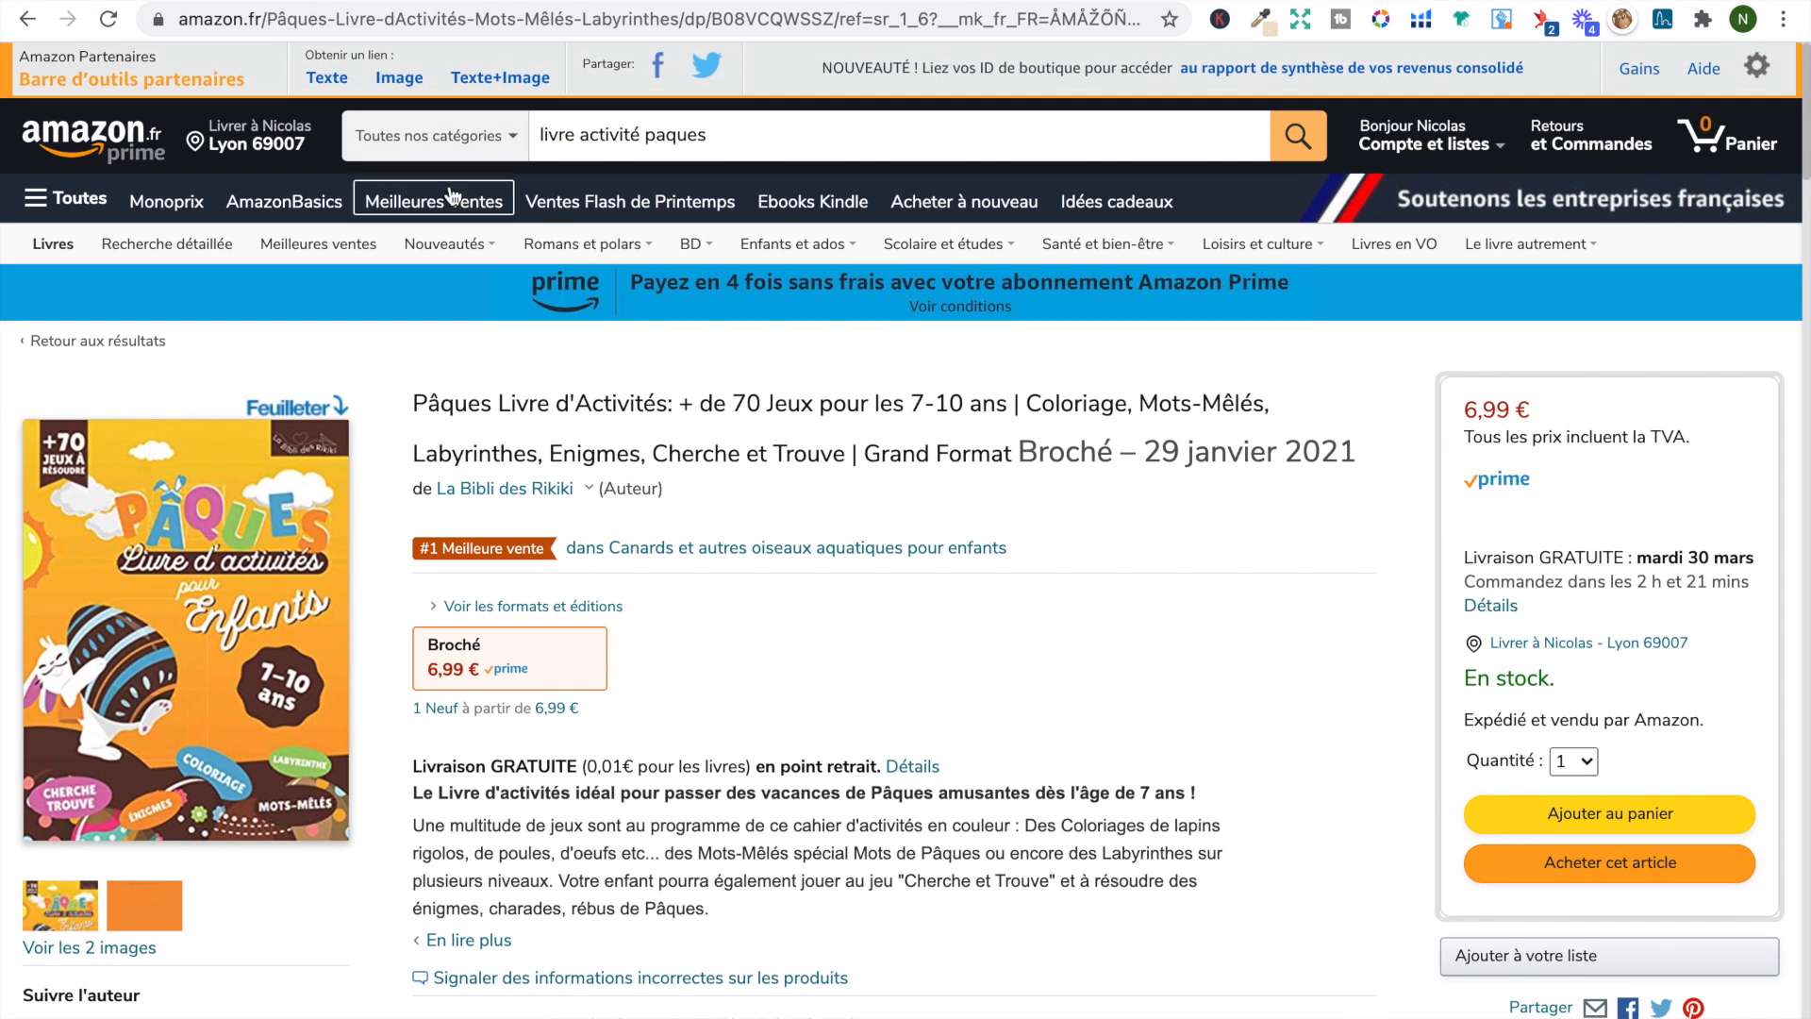
pyautogui.click(128, 151)
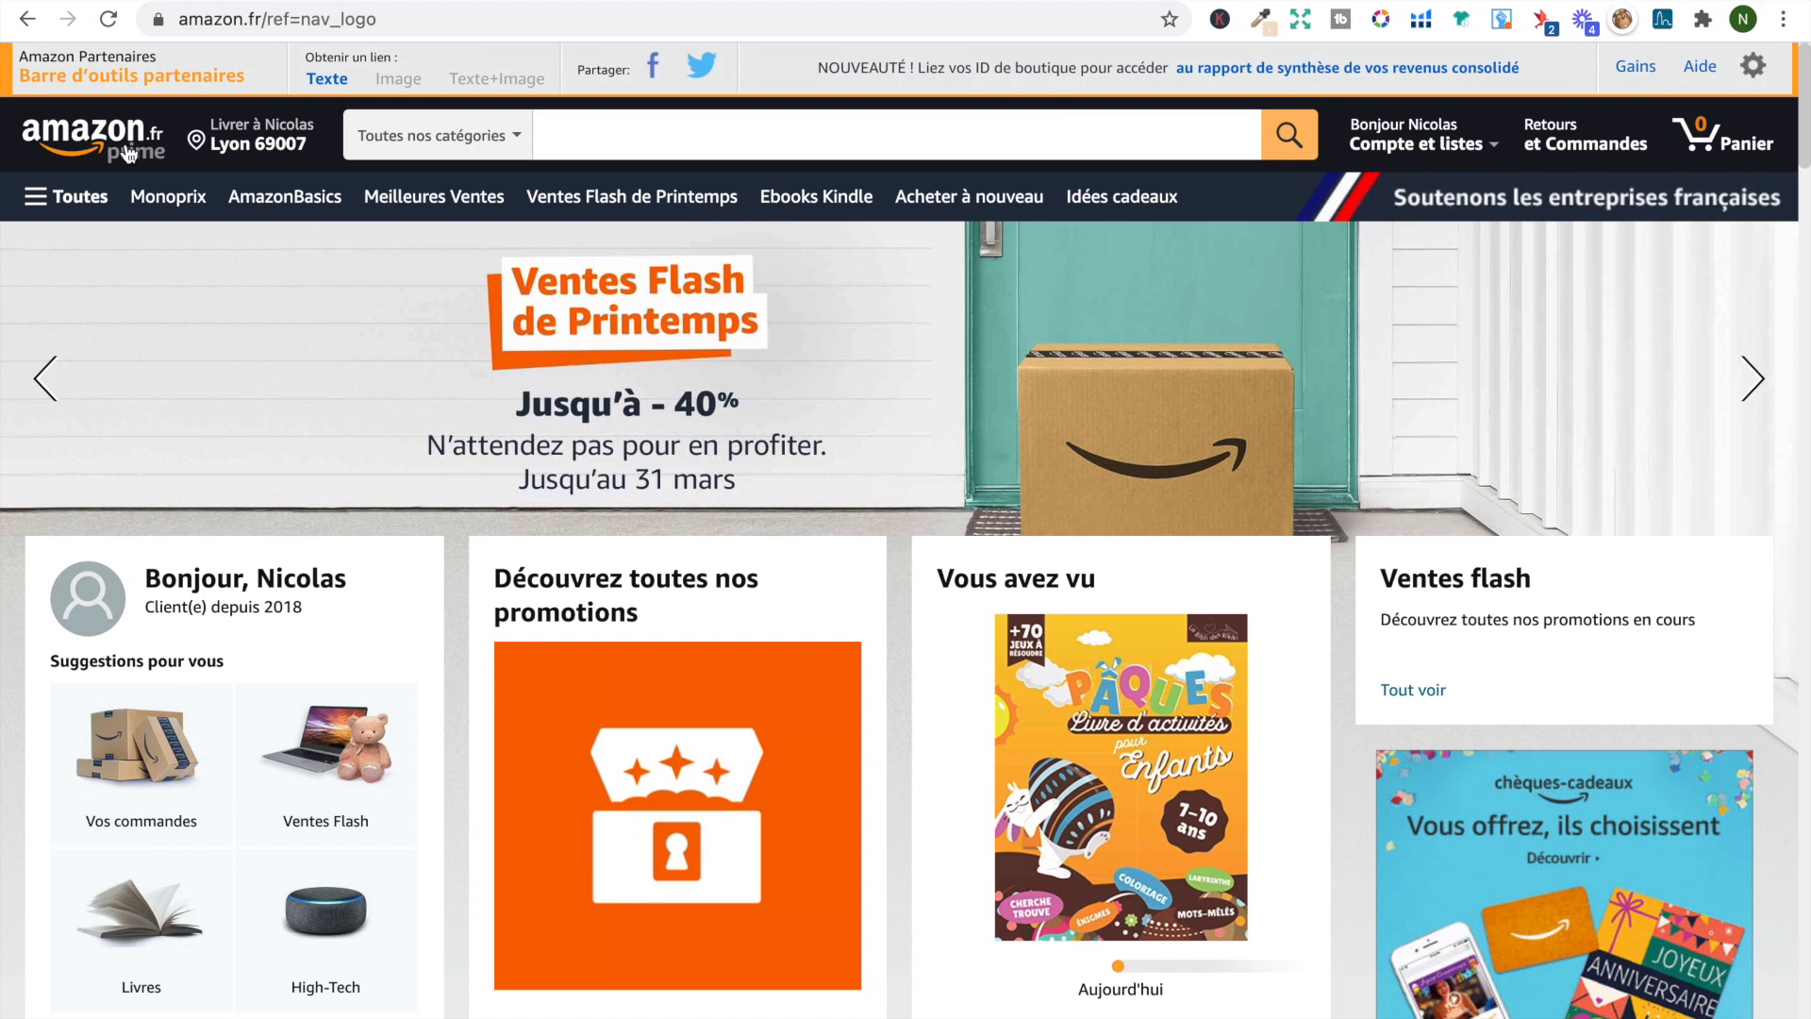
pyautogui.click(617, 135)
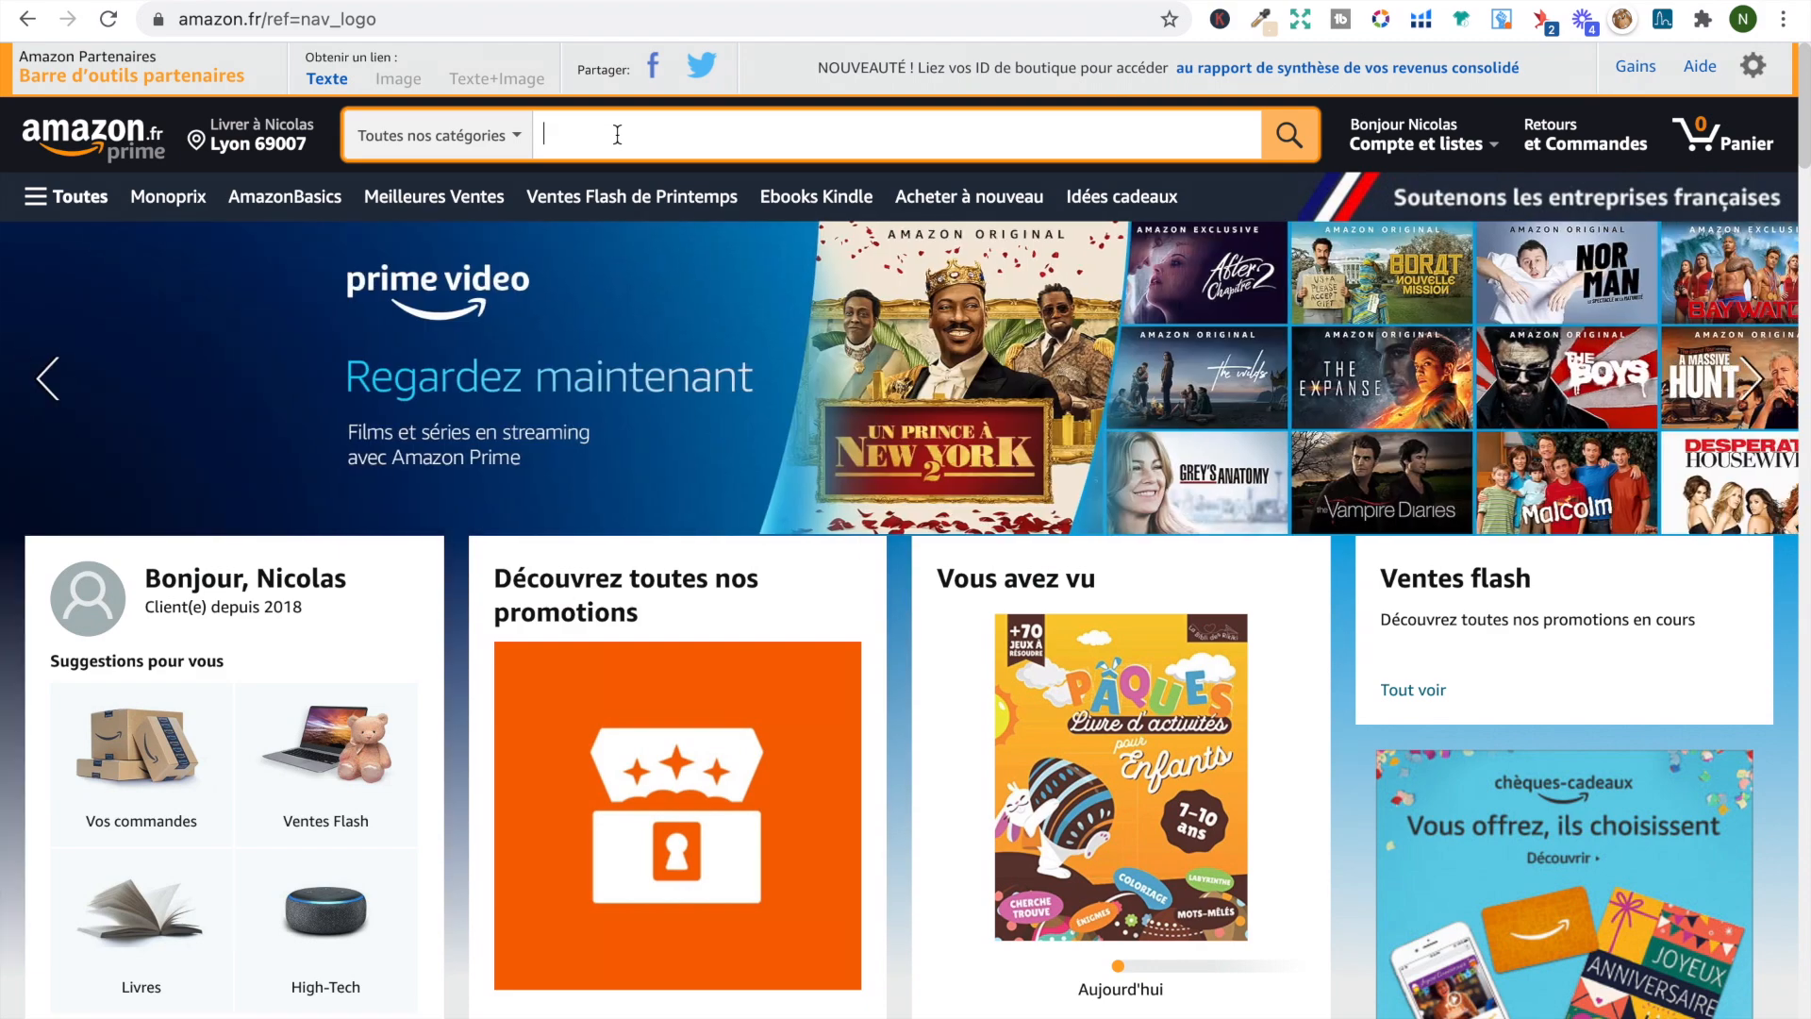
pyautogui.write('livre enigme mathematique')
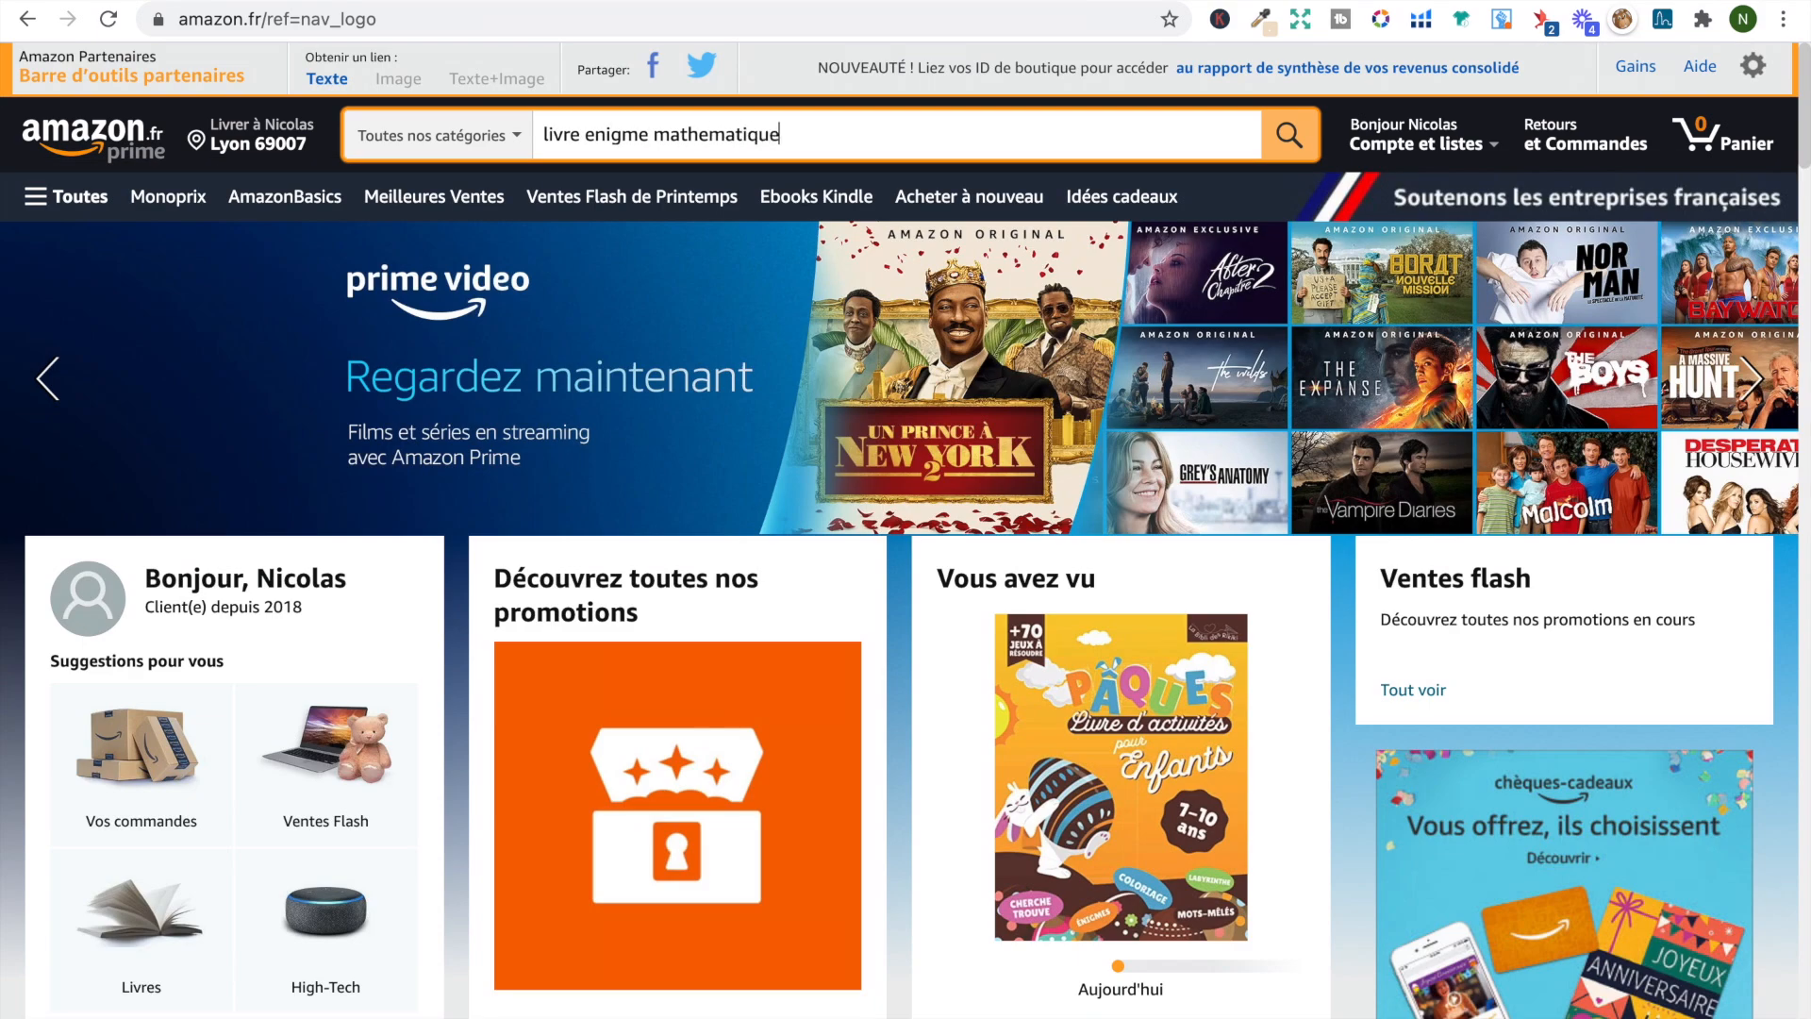
pyautogui.press('Return')
# Open the non-sponsored Énigmes Mathématiques Pour Enfants Fortiches result and examine its product details and sales rank history
pyautogui.scroll(-5, 785, 370)
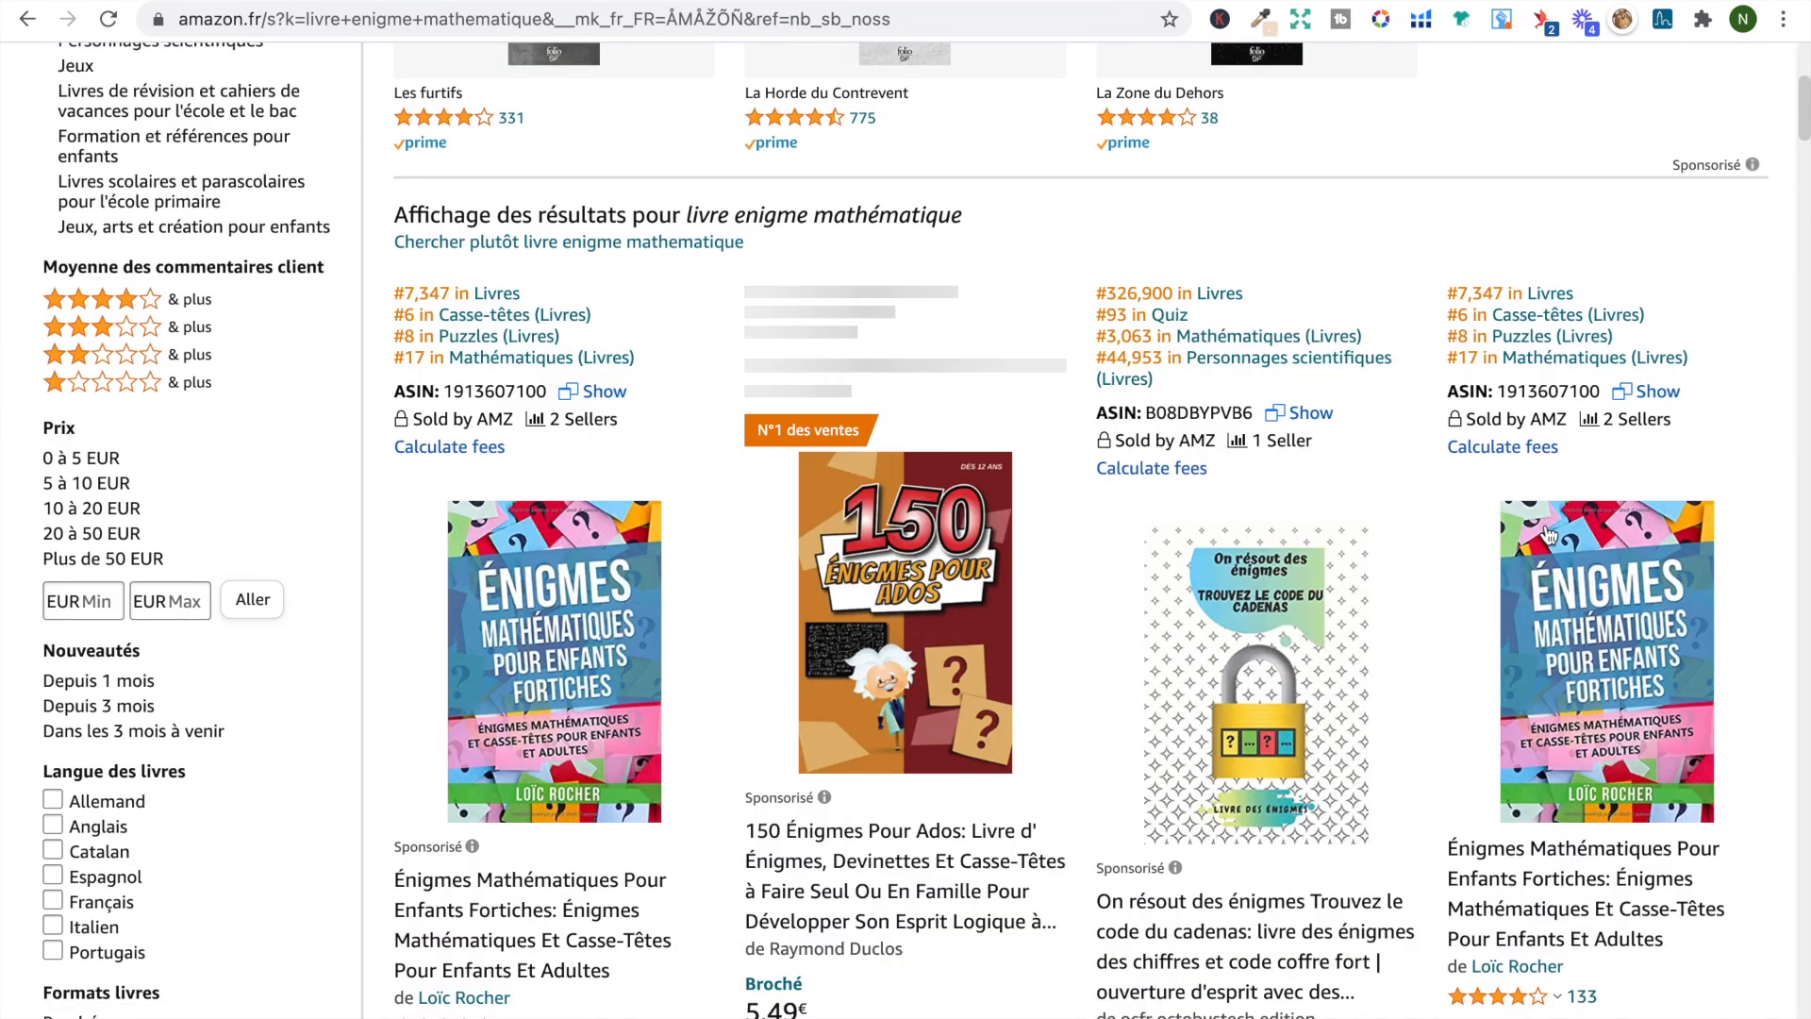
pyautogui.click(1638, 642)
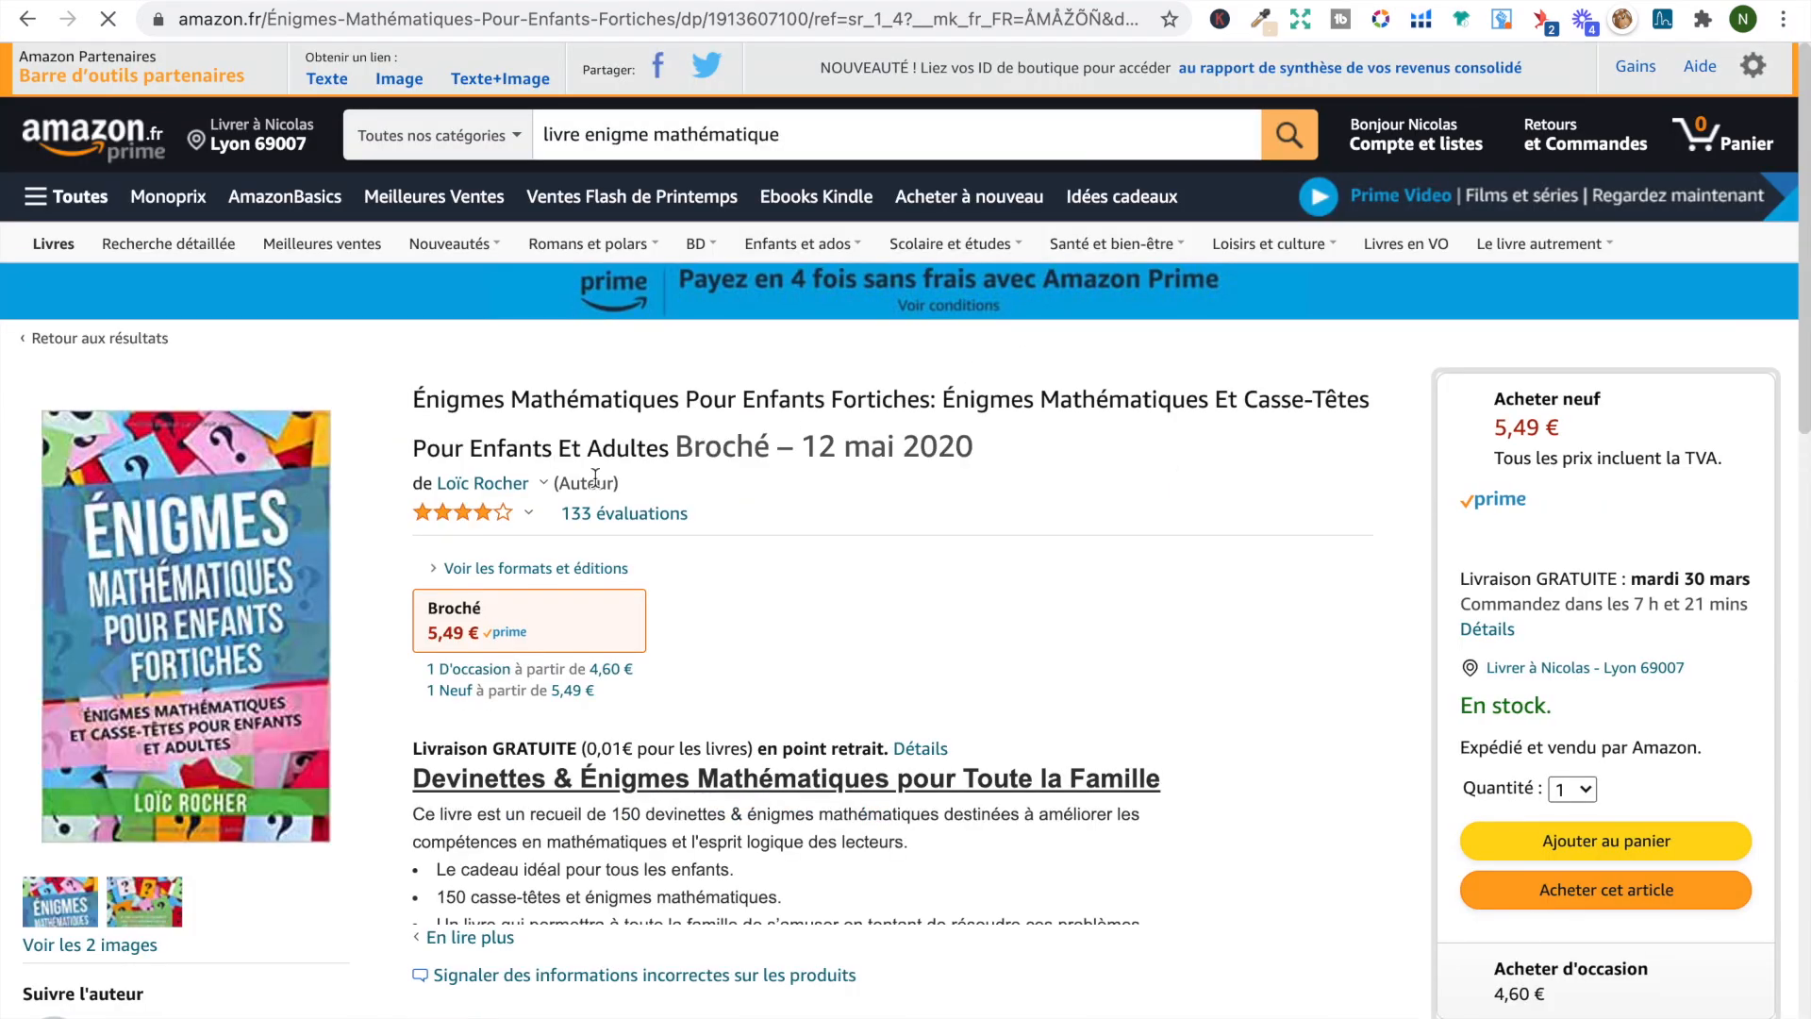
pyautogui.scroll(-3, 598, 487)
pyautogui.scroll(-20, 598, 487)
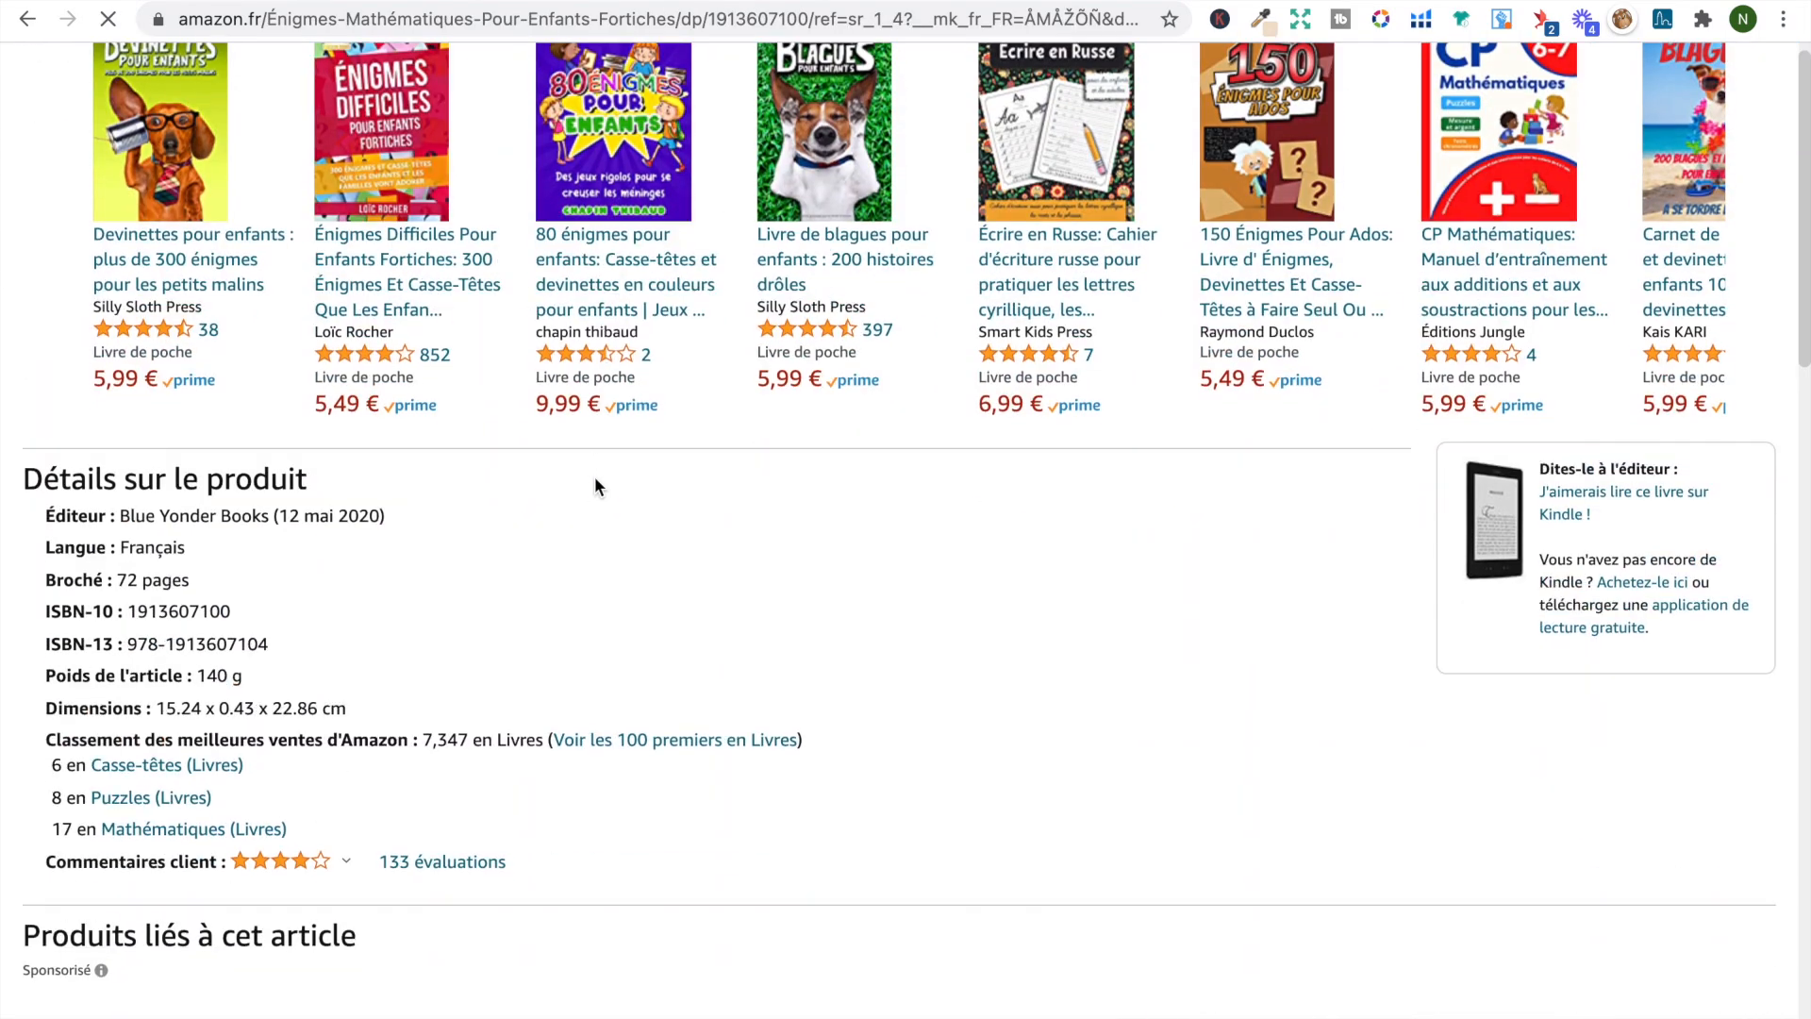
pyautogui.scroll(15, 594, 481)
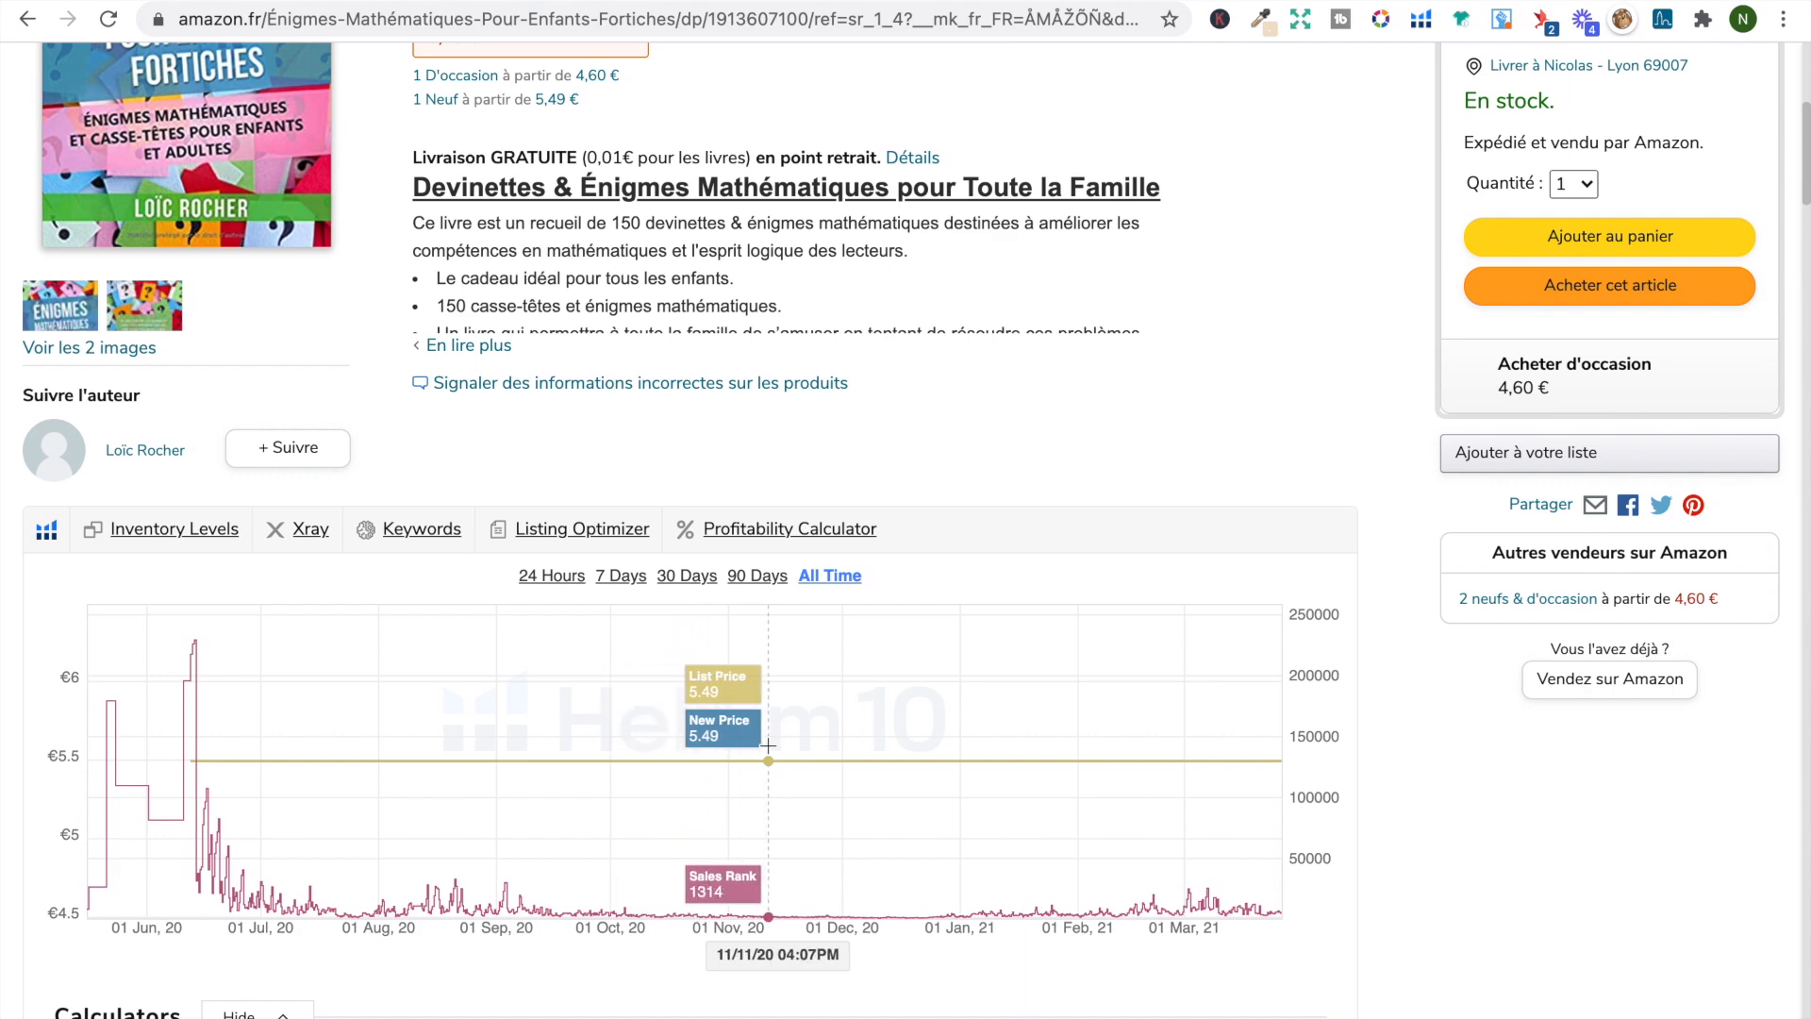
pyautogui.scroll(6, 739, 714)
# Extend the search to "livre enigme mathématique certificat" and open the book 100 énigmes logiques mathématiques du temps certificat études
pyautogui.click(828, 125)
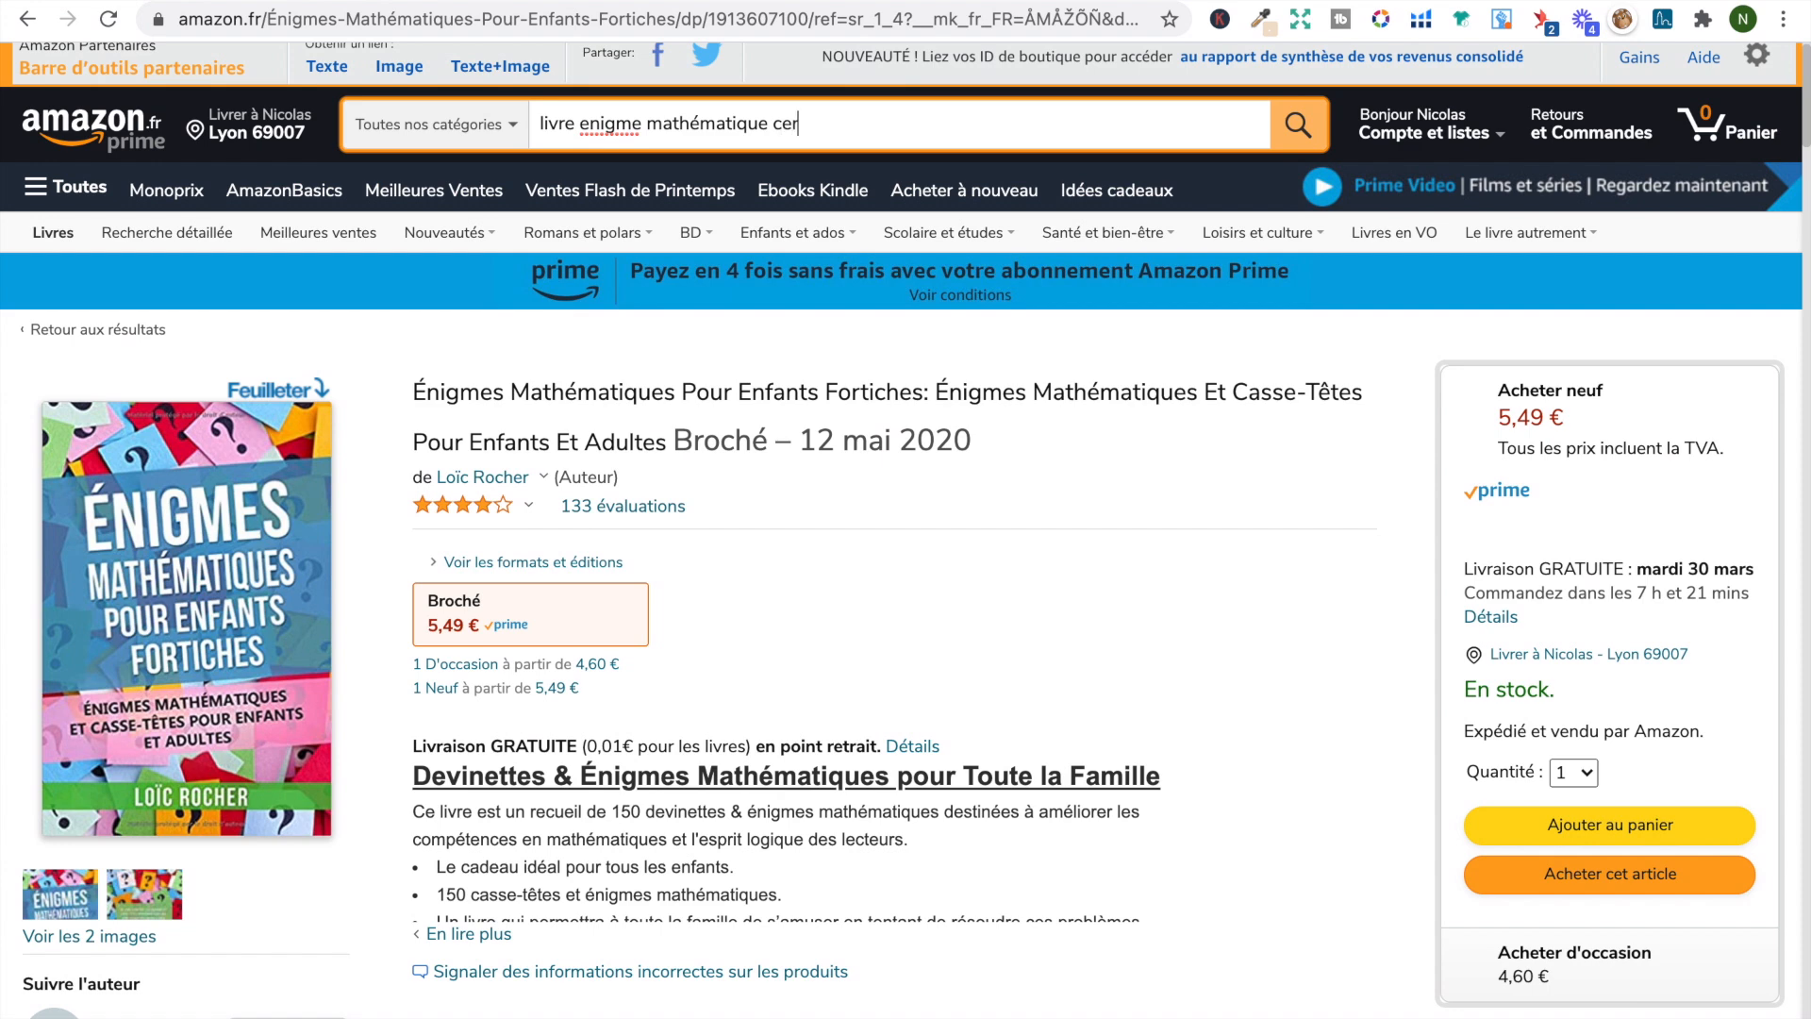
pyautogui.press('Return')
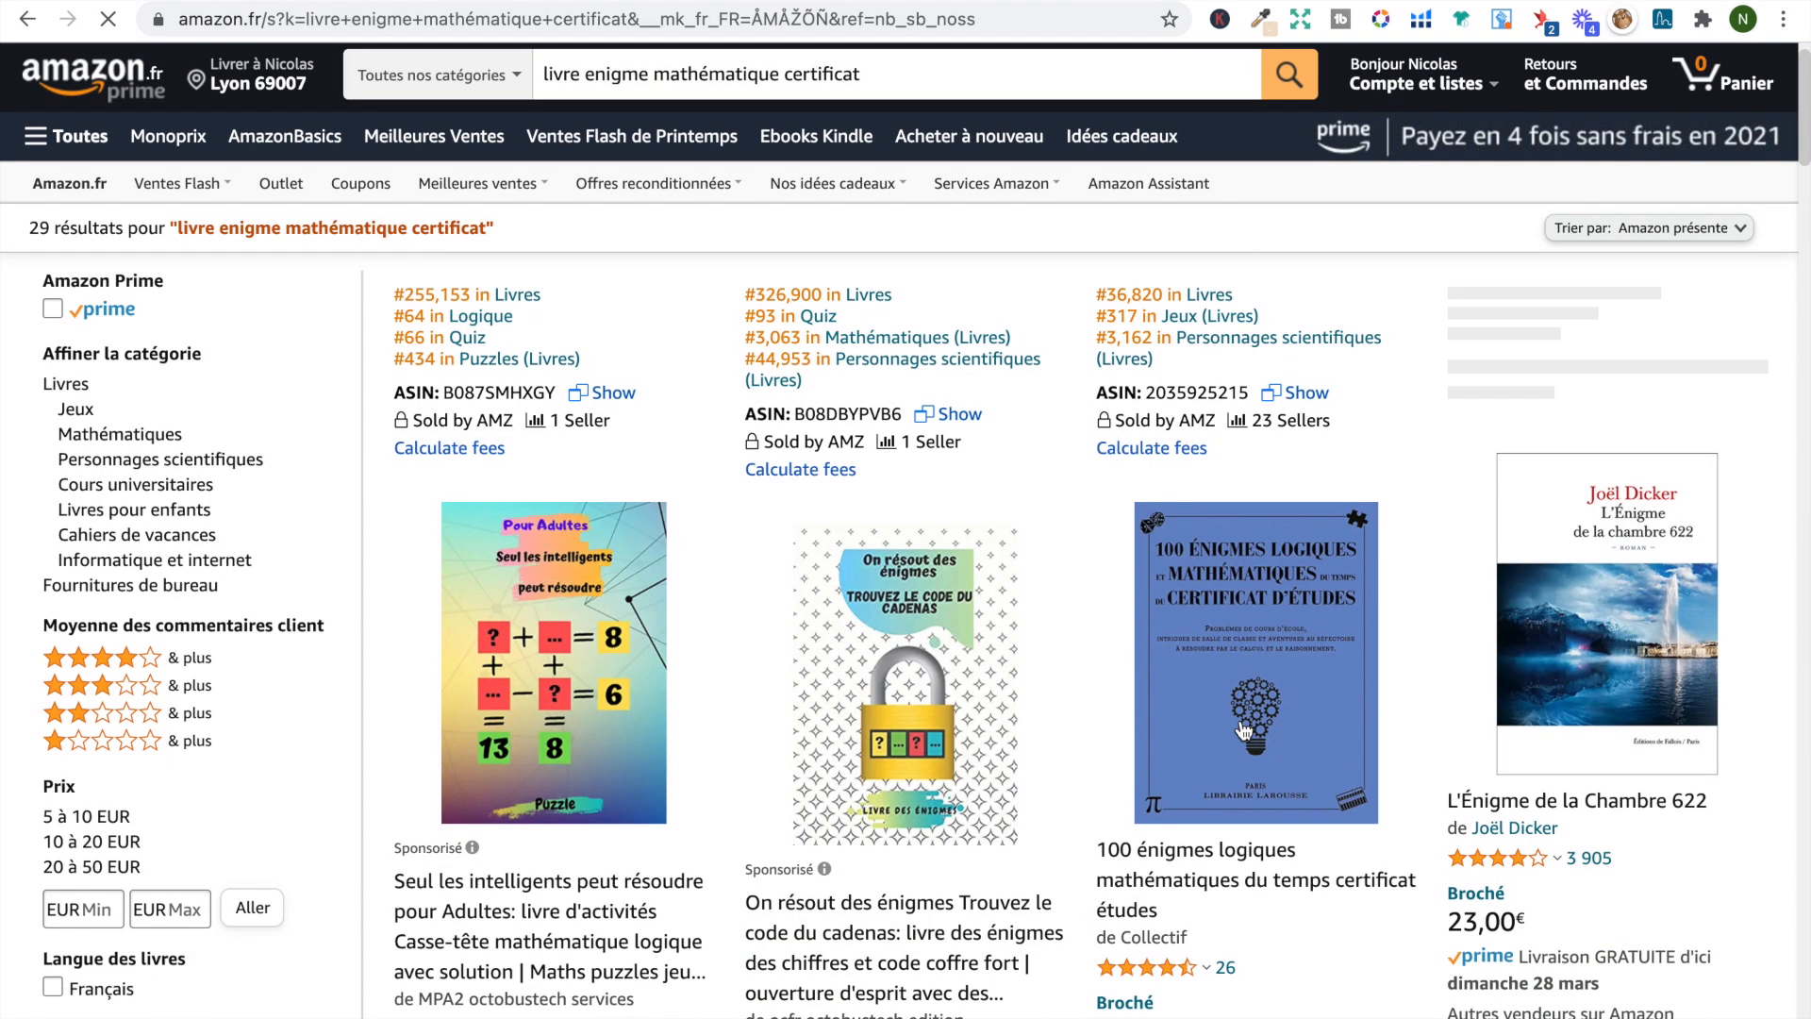
pyautogui.click(1276, 729)
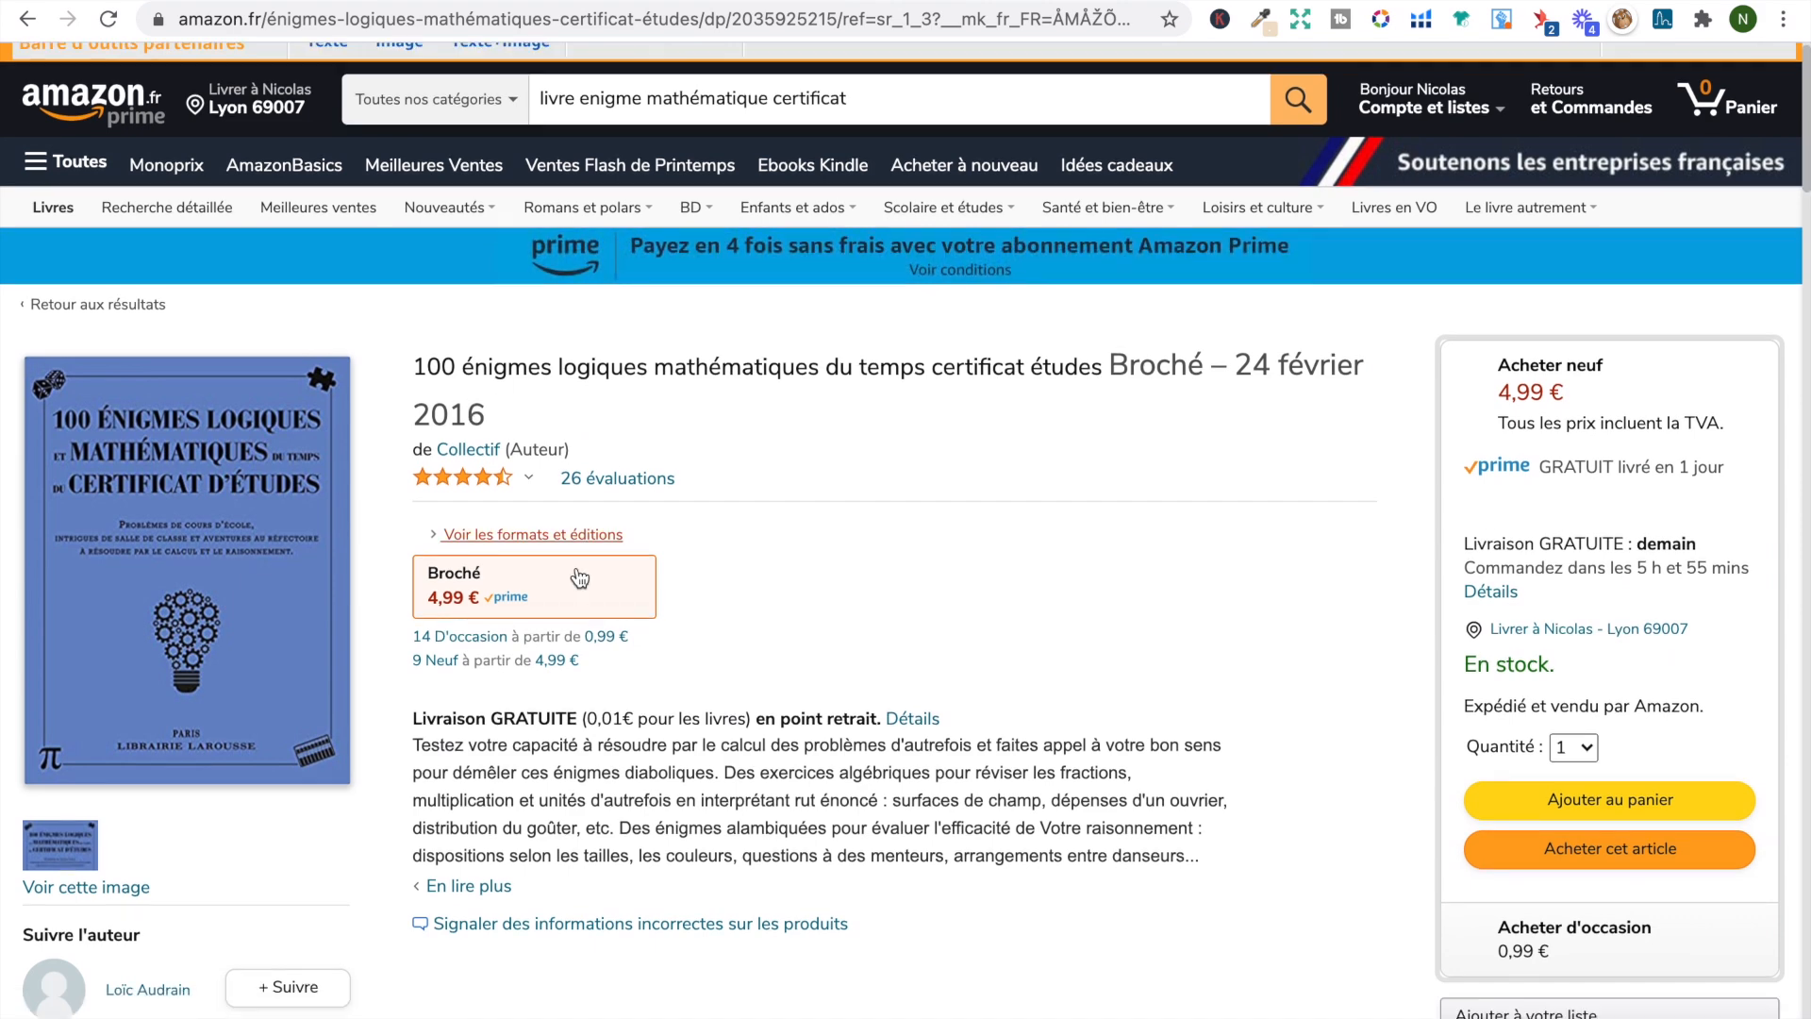
# Show the All Time price and sales rank history for the certificat d'études riddle book and inspect the chart
pyautogui.scroll(-2, 185, 139)
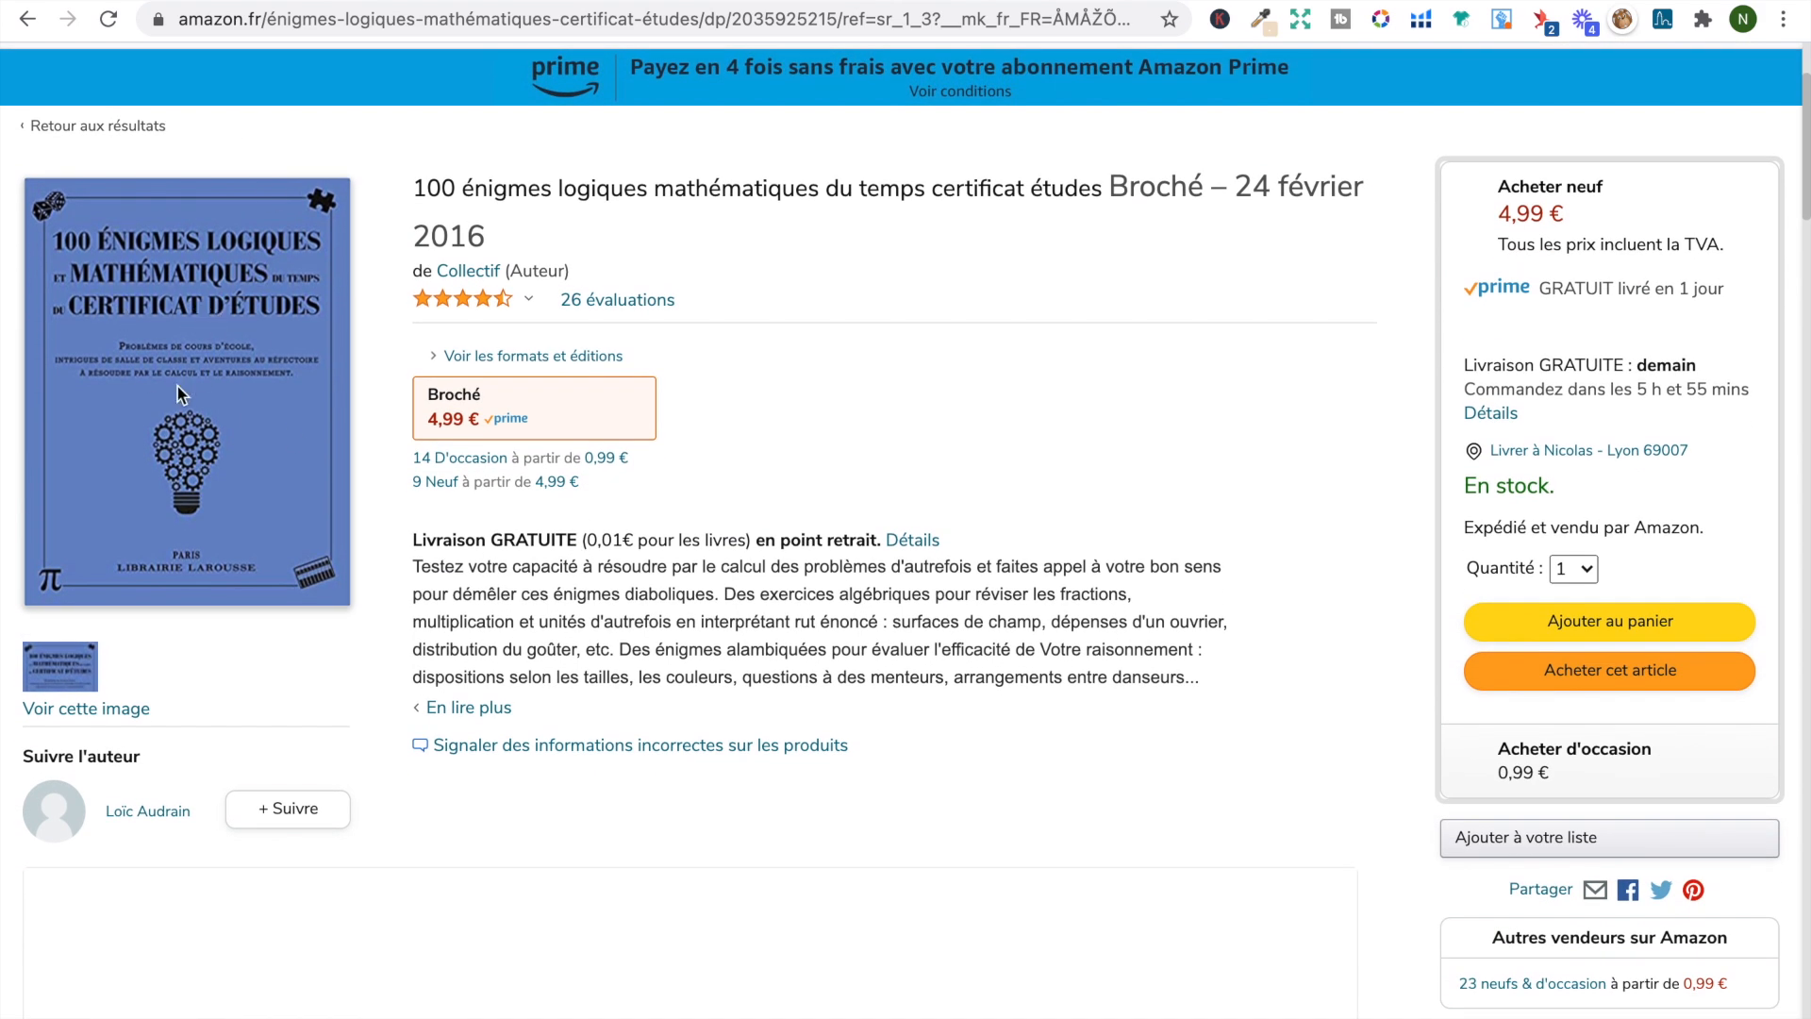
pyautogui.scroll(-5, 318, 360)
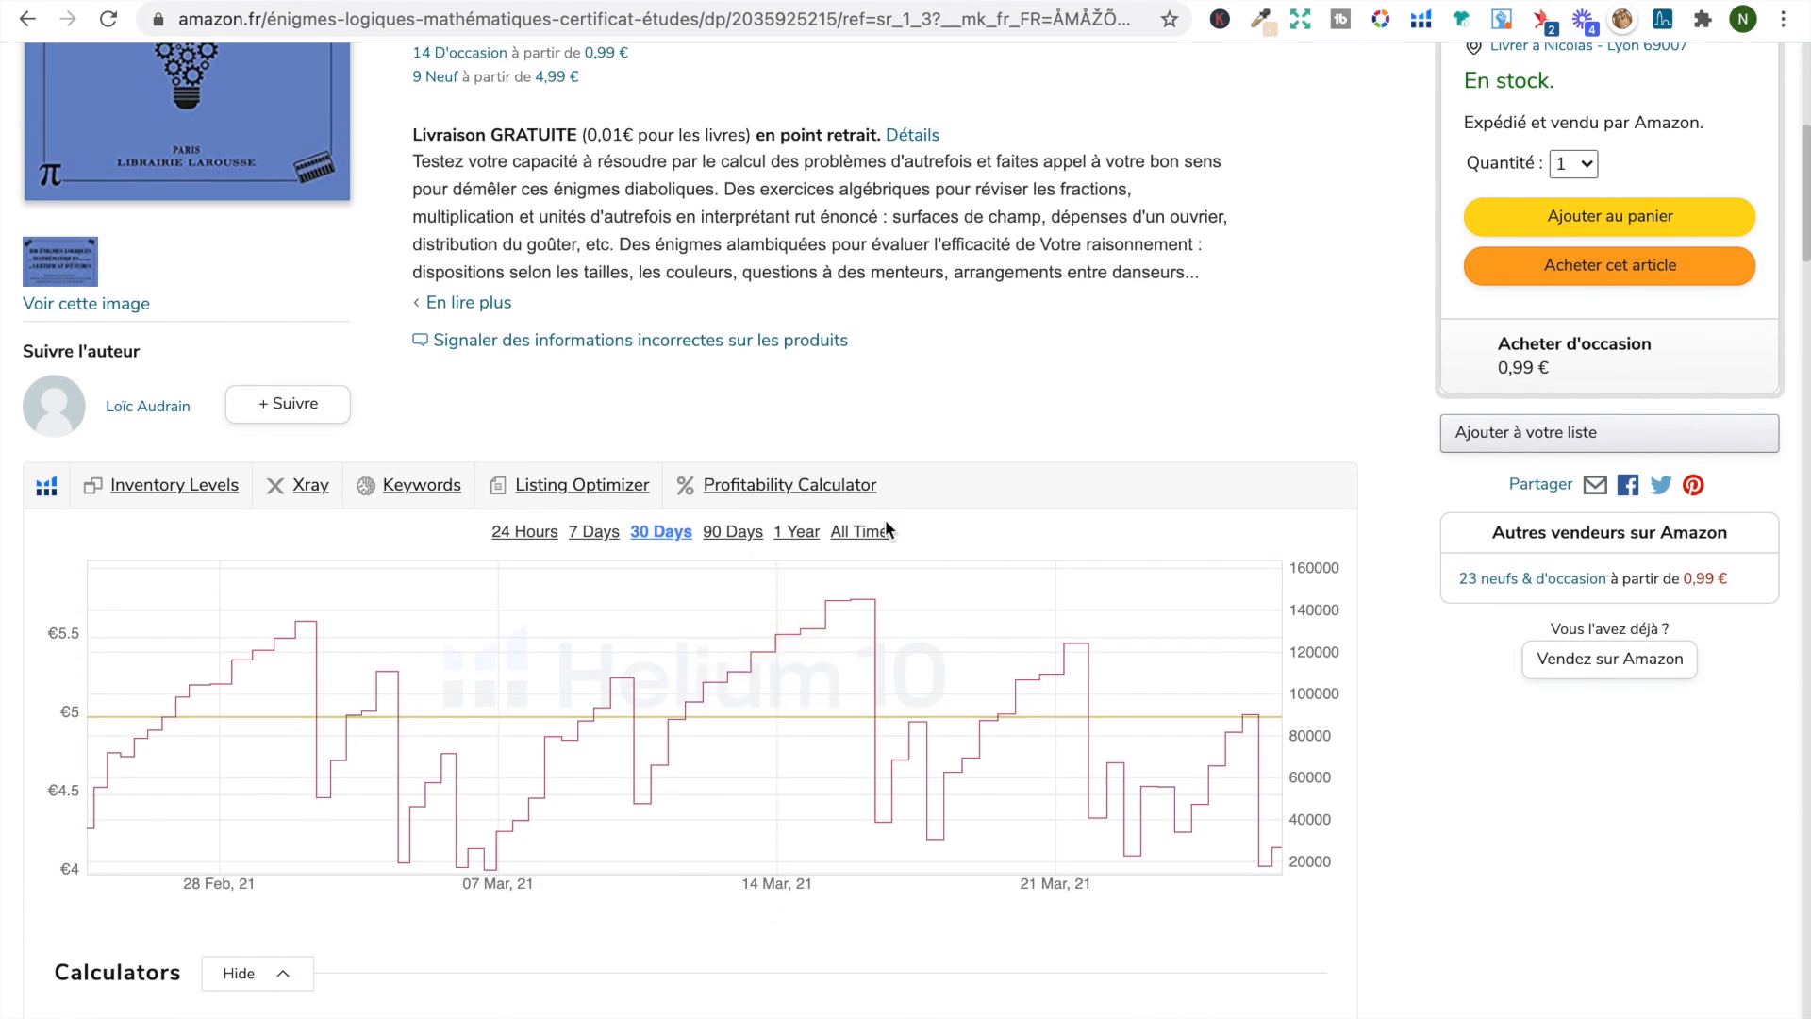
pyautogui.click(858, 529)
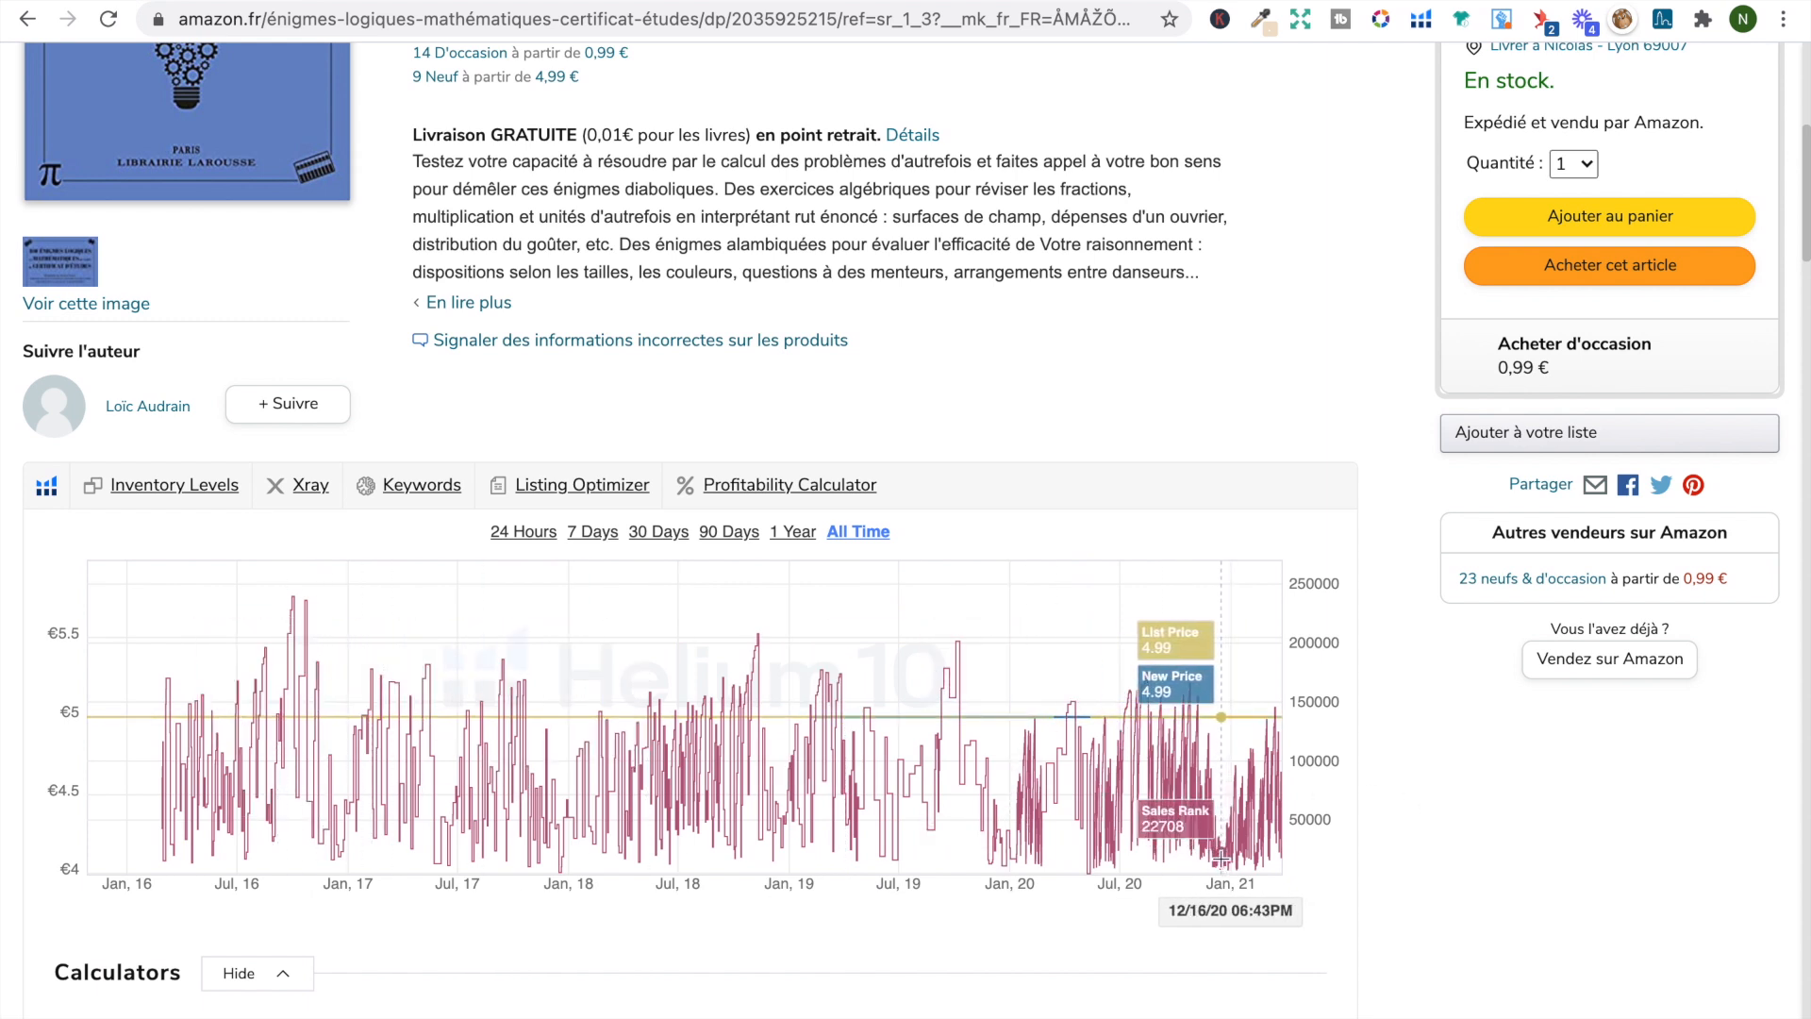
pyautogui.moveTo(1223, 854); pyautogui.dragTo(1225, 835)
pyautogui.click(858, 531)
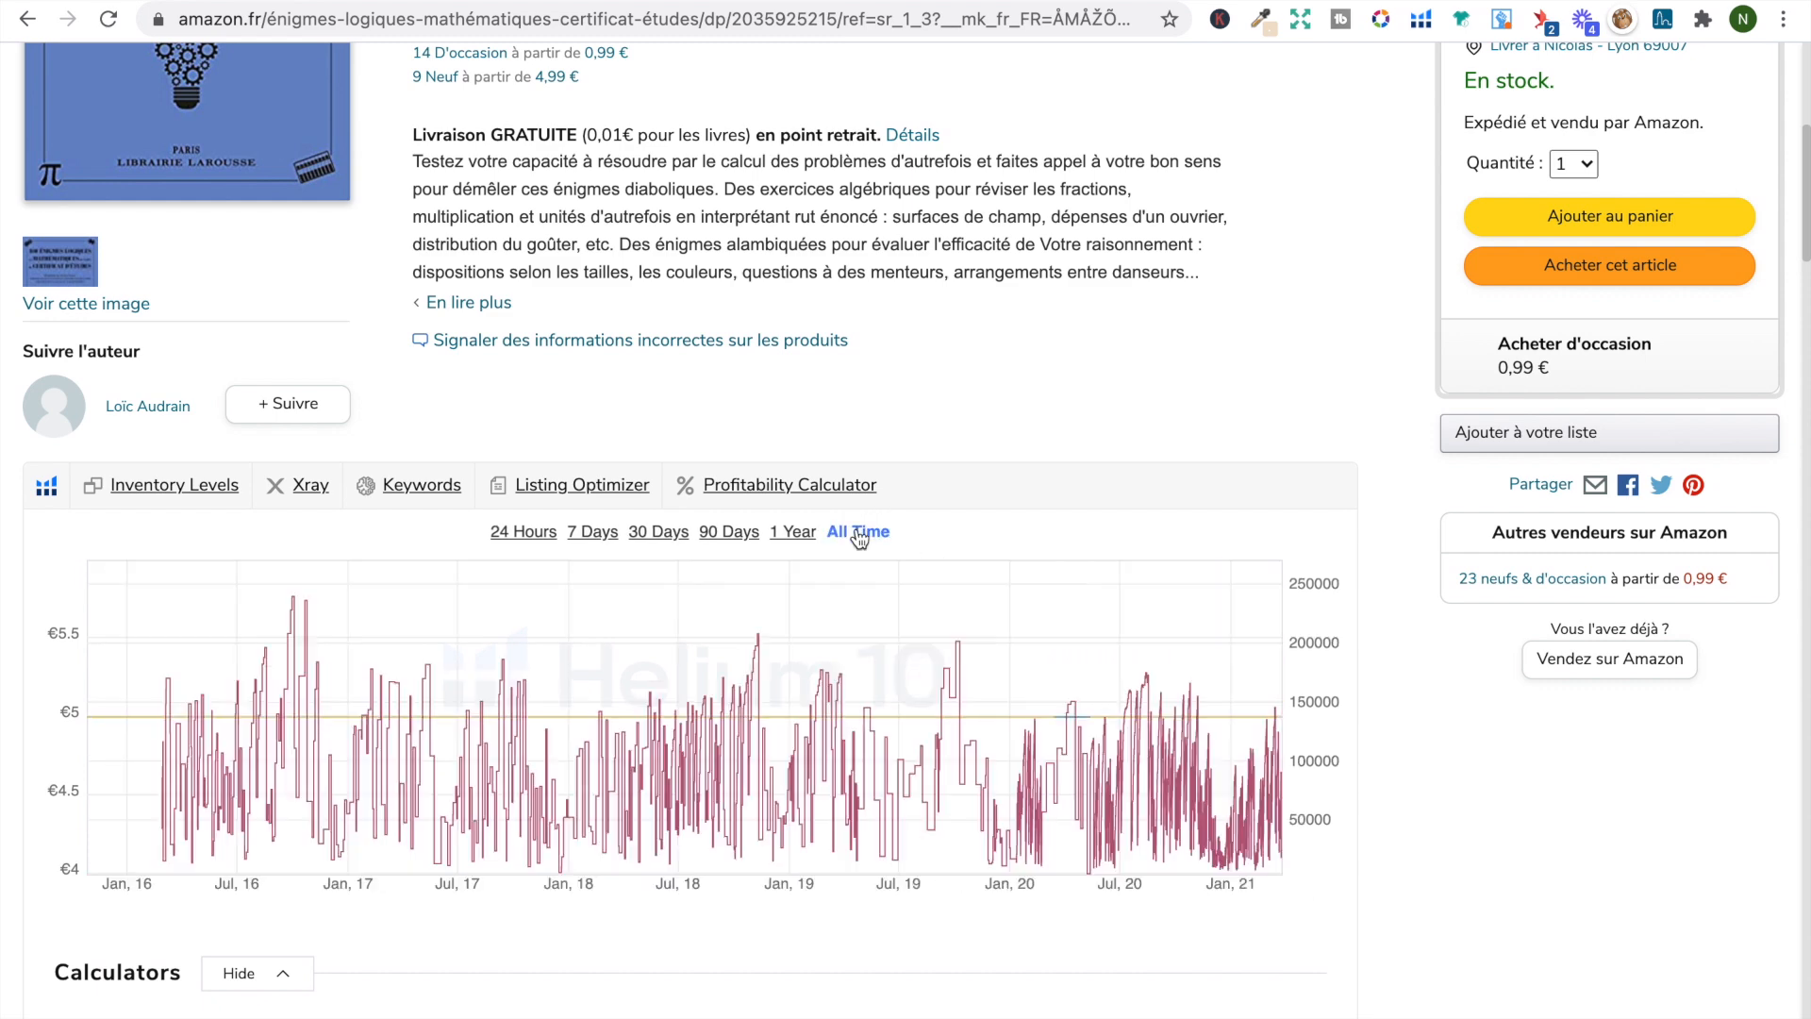
# Examine the certificat d'études book's cover, title, price, reviews and description on its product page
pyautogui.scroll(1, 238, 269)
pyautogui.scroll(1, 282, 220)
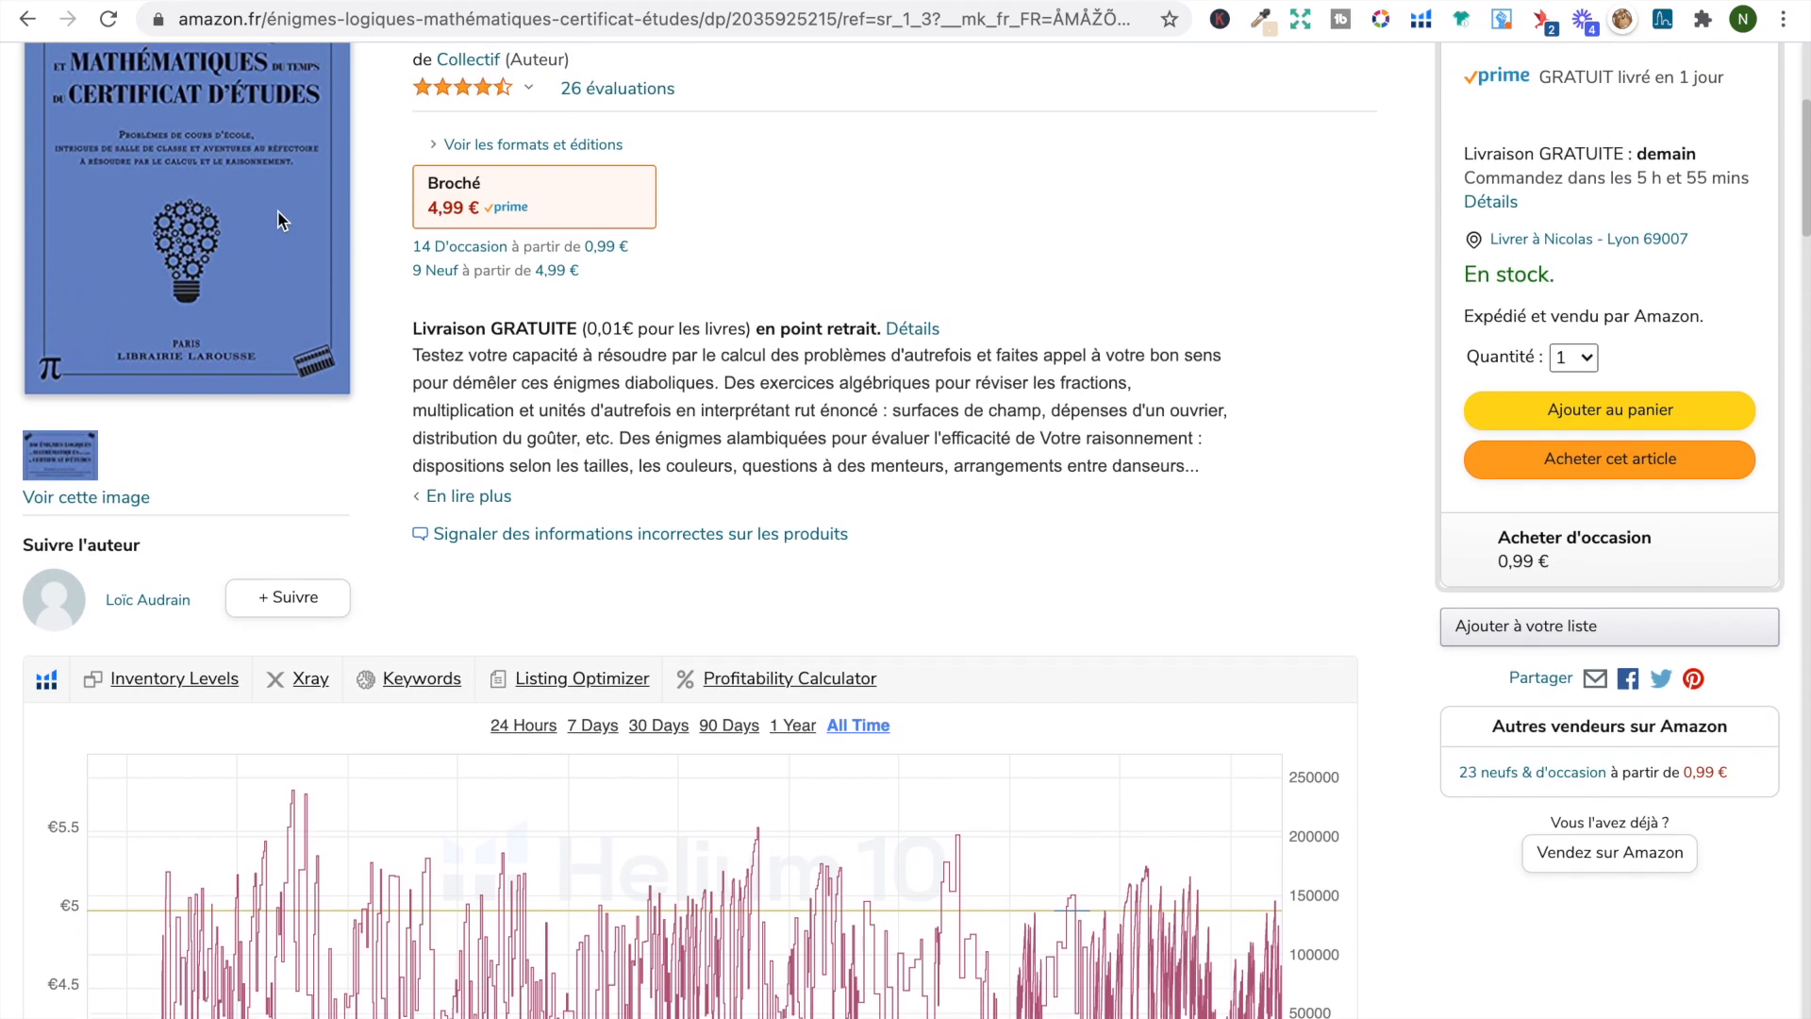
pyautogui.scroll(2, 281, 220)
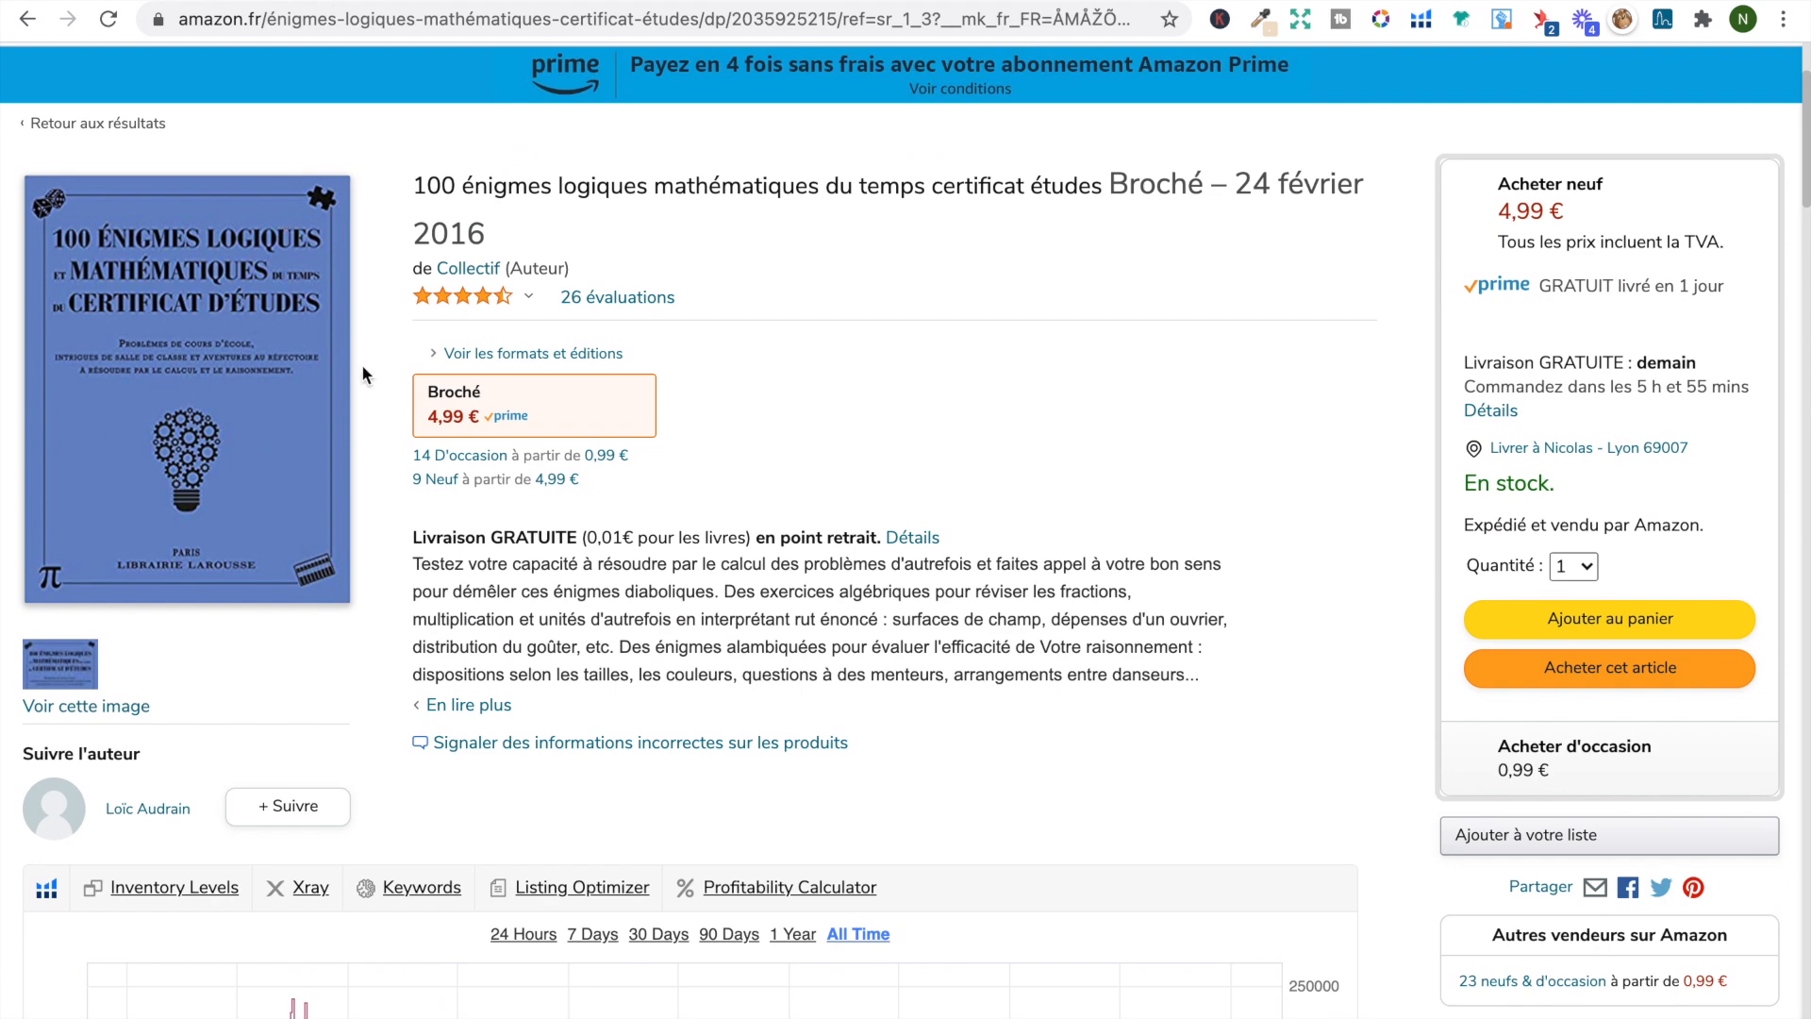
pyautogui.scroll(-1, 338, 508)
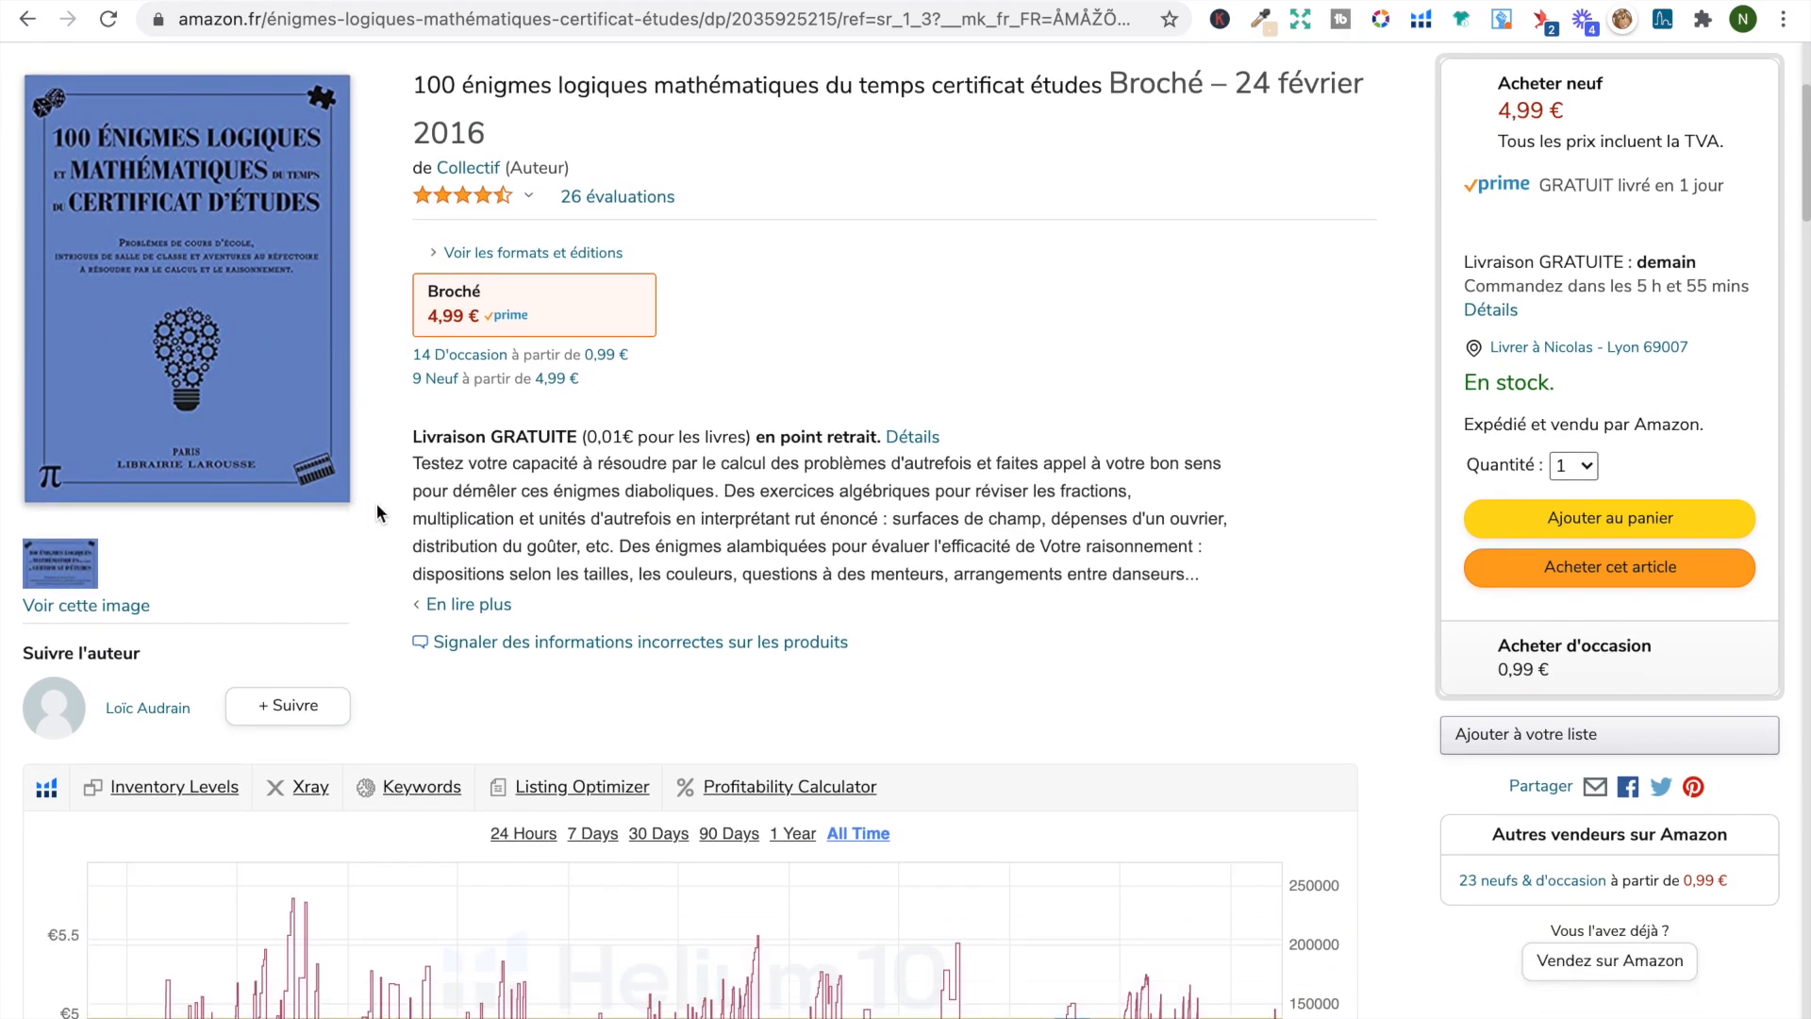
pyautogui.scroll(1, 423, 539)
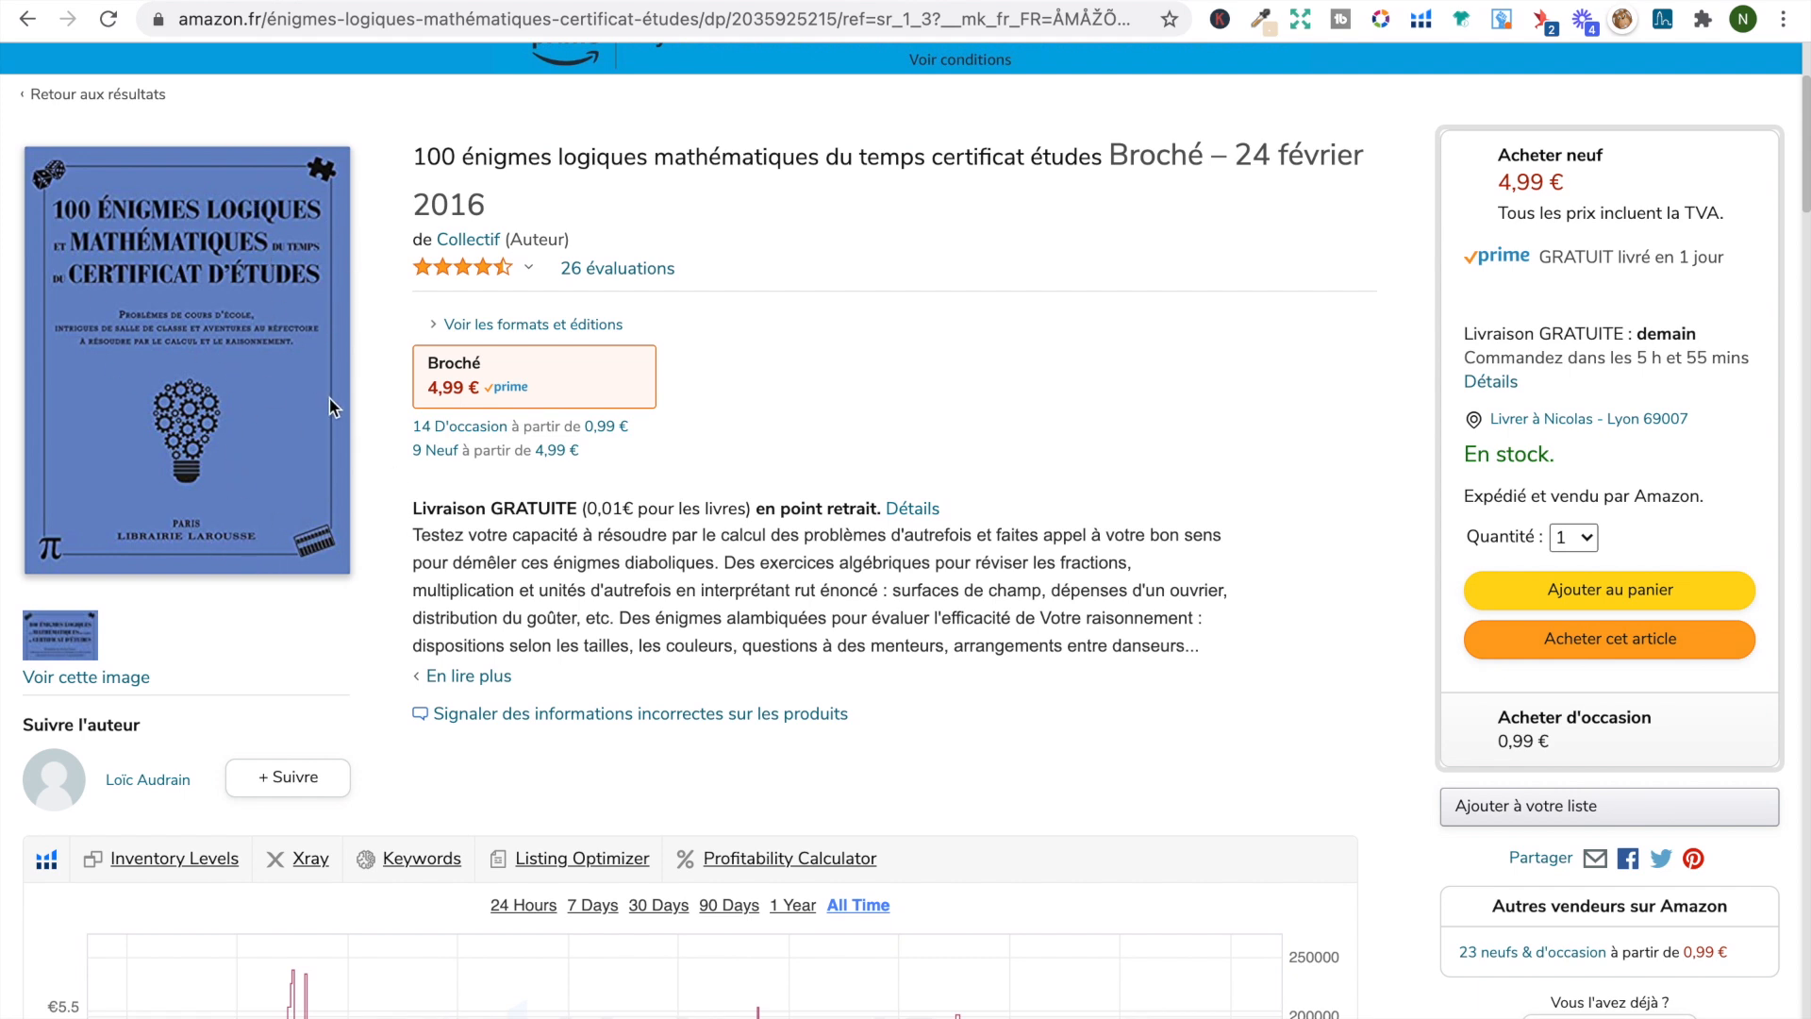
pyautogui.scroll(3, 433, 497)
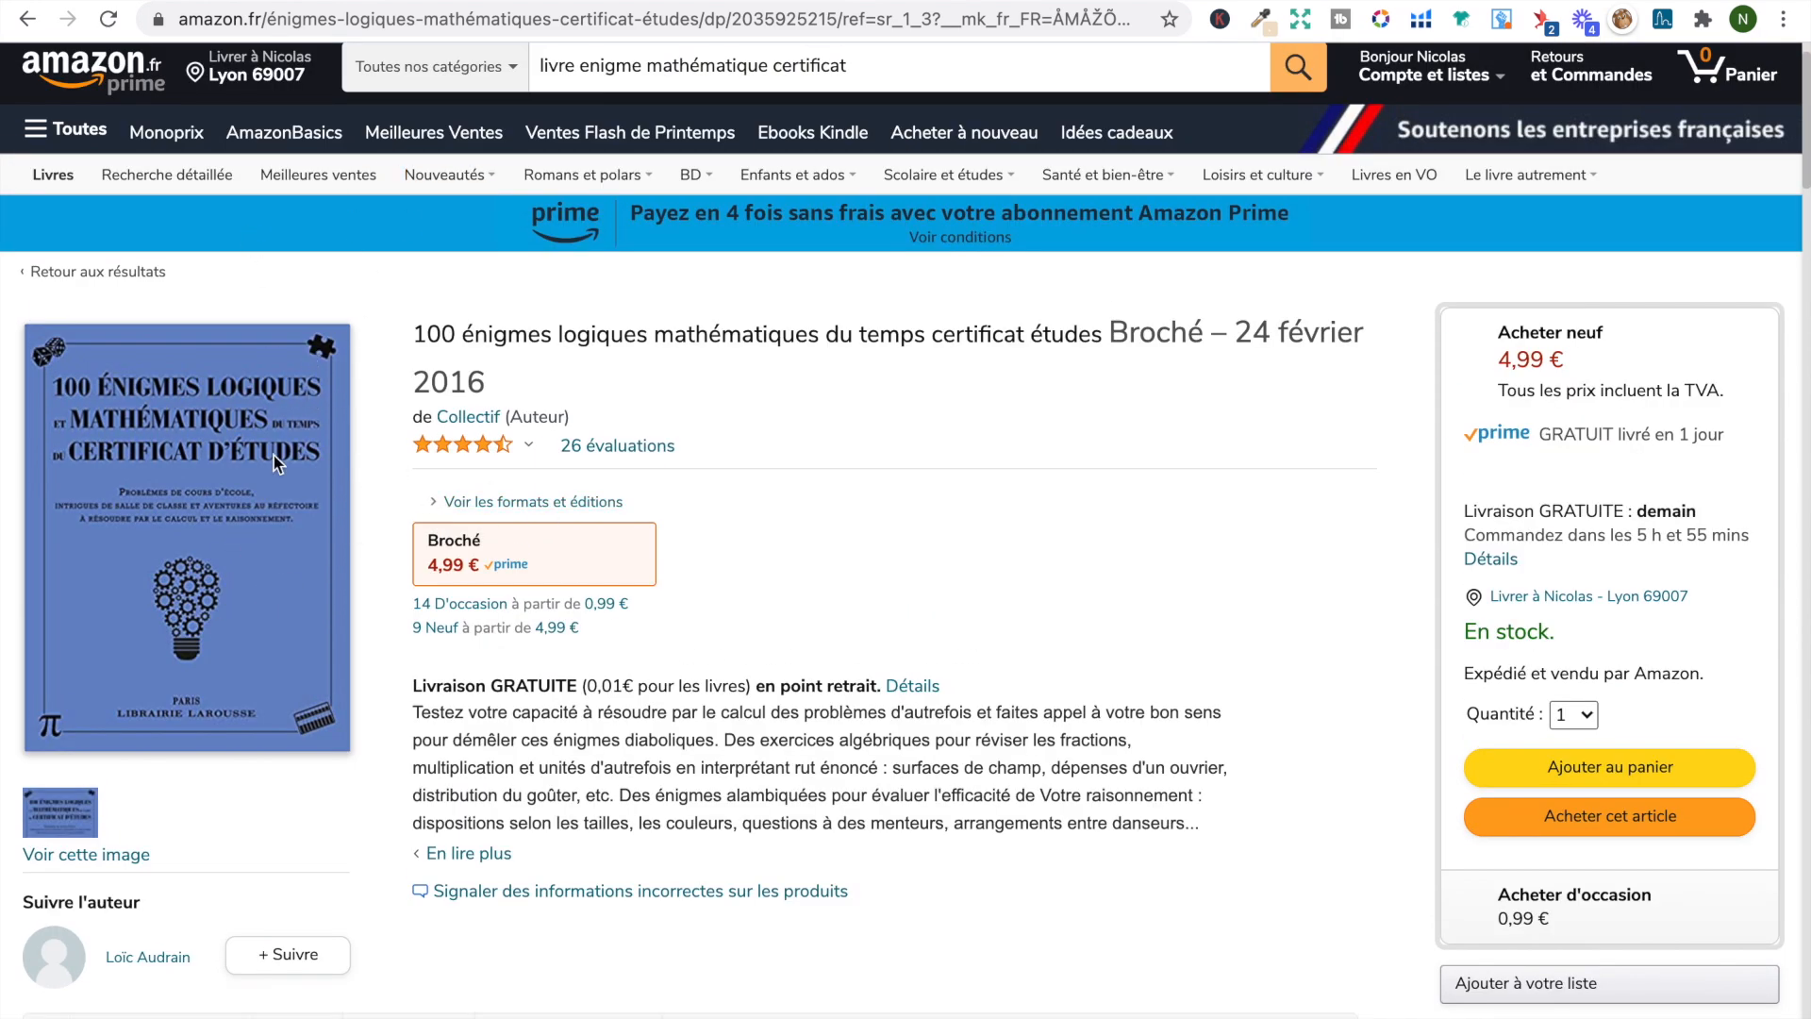
pyautogui.scroll(-1, 264, 434)
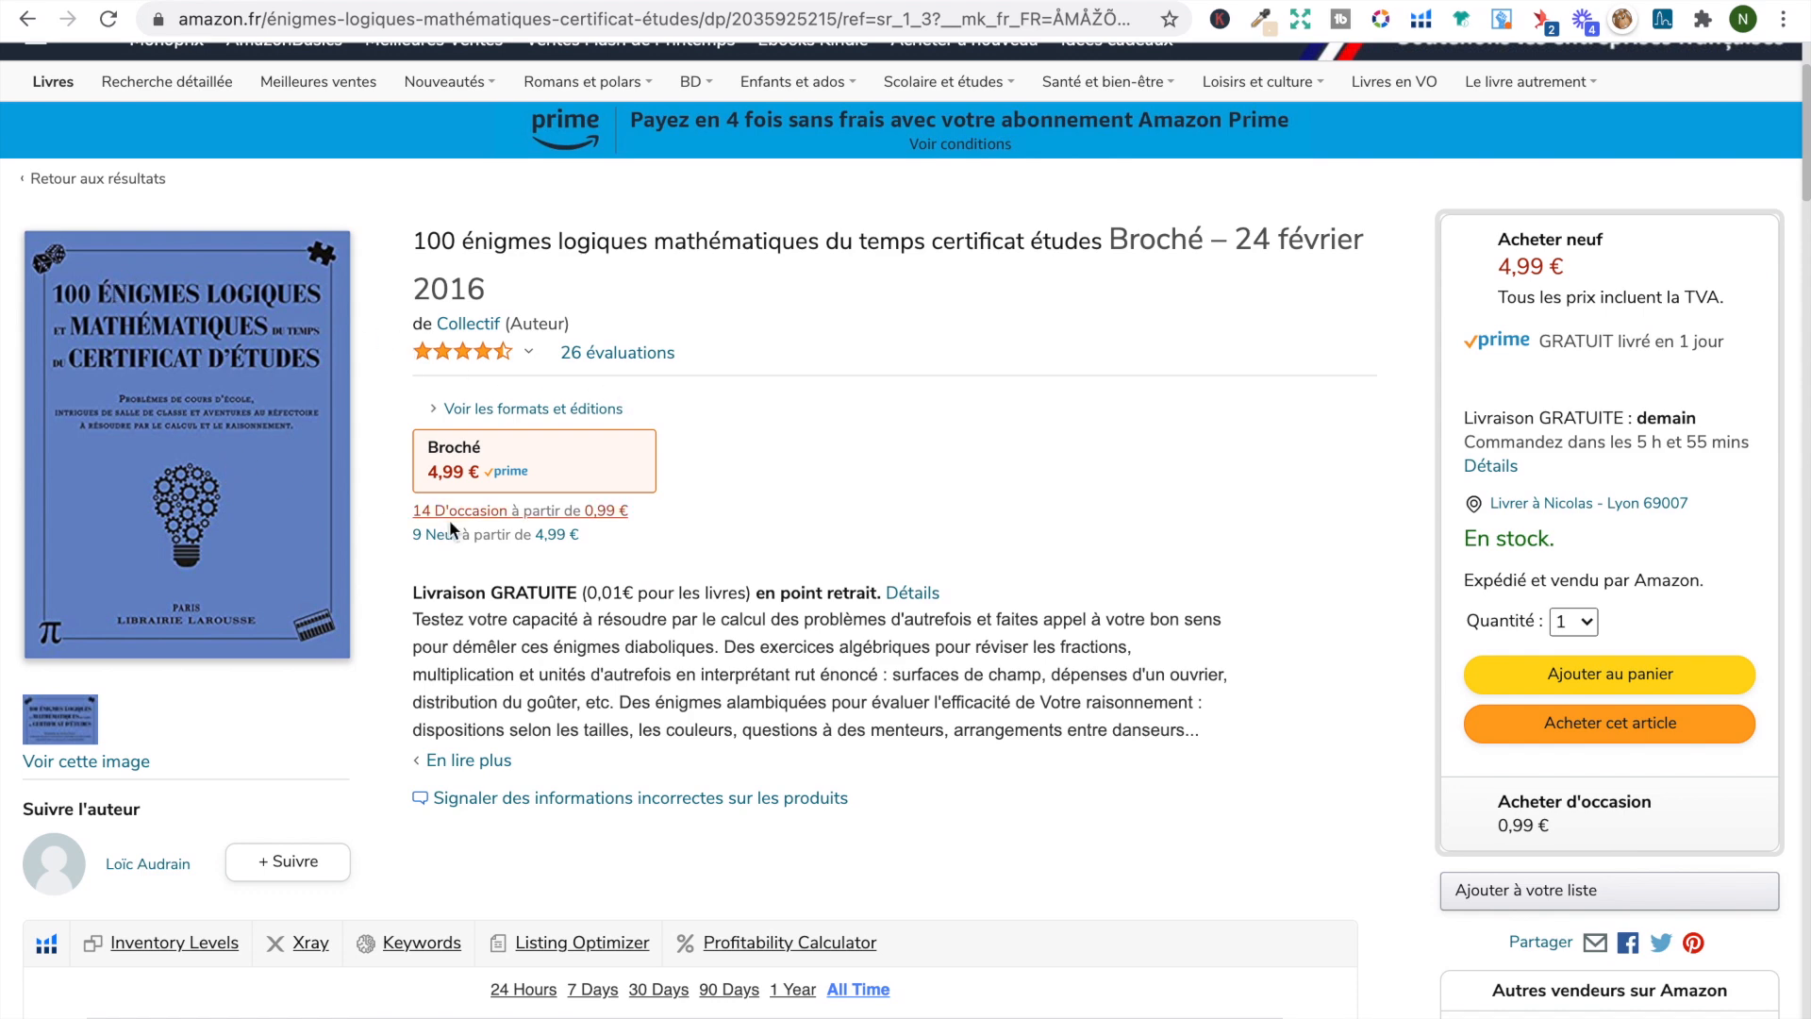
pyautogui.scroll(2, 449, 518)
# Go back to the search results, remove "certificat" from the query, and search for "livre enigme mathématique" again
pyautogui.click(41, 18)
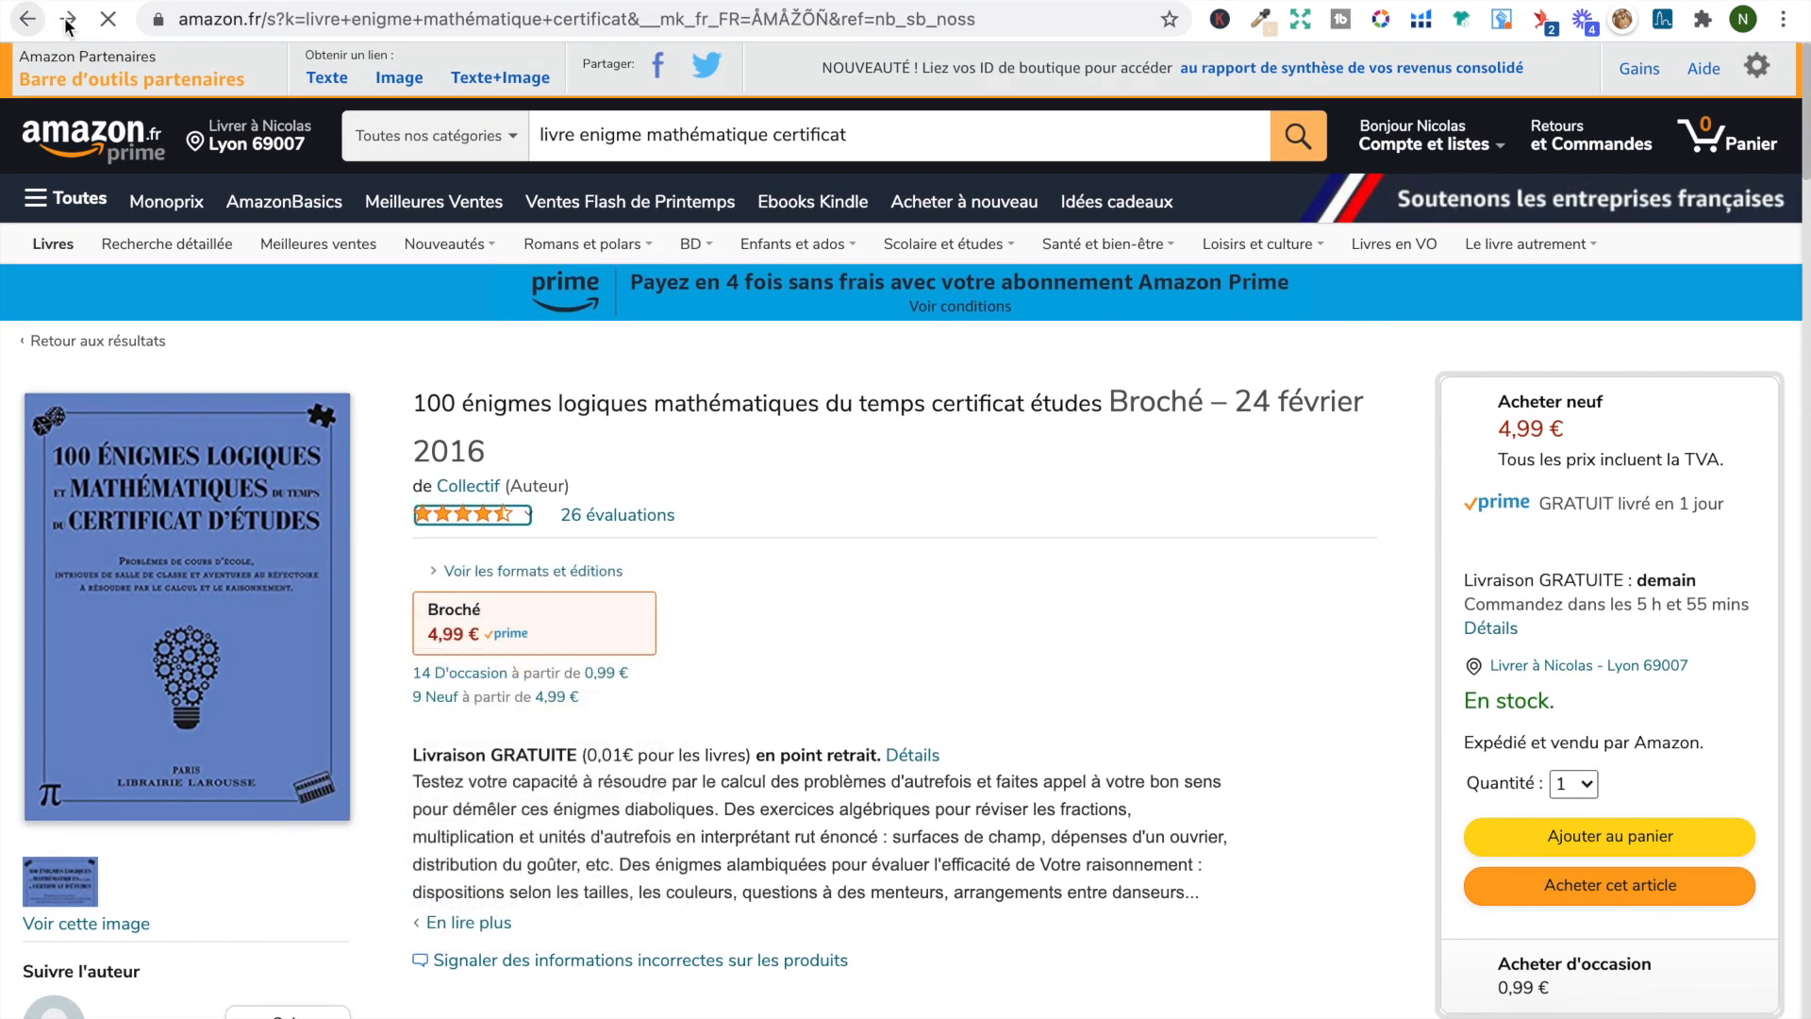
pyautogui.scroll(-2, 540, 534)
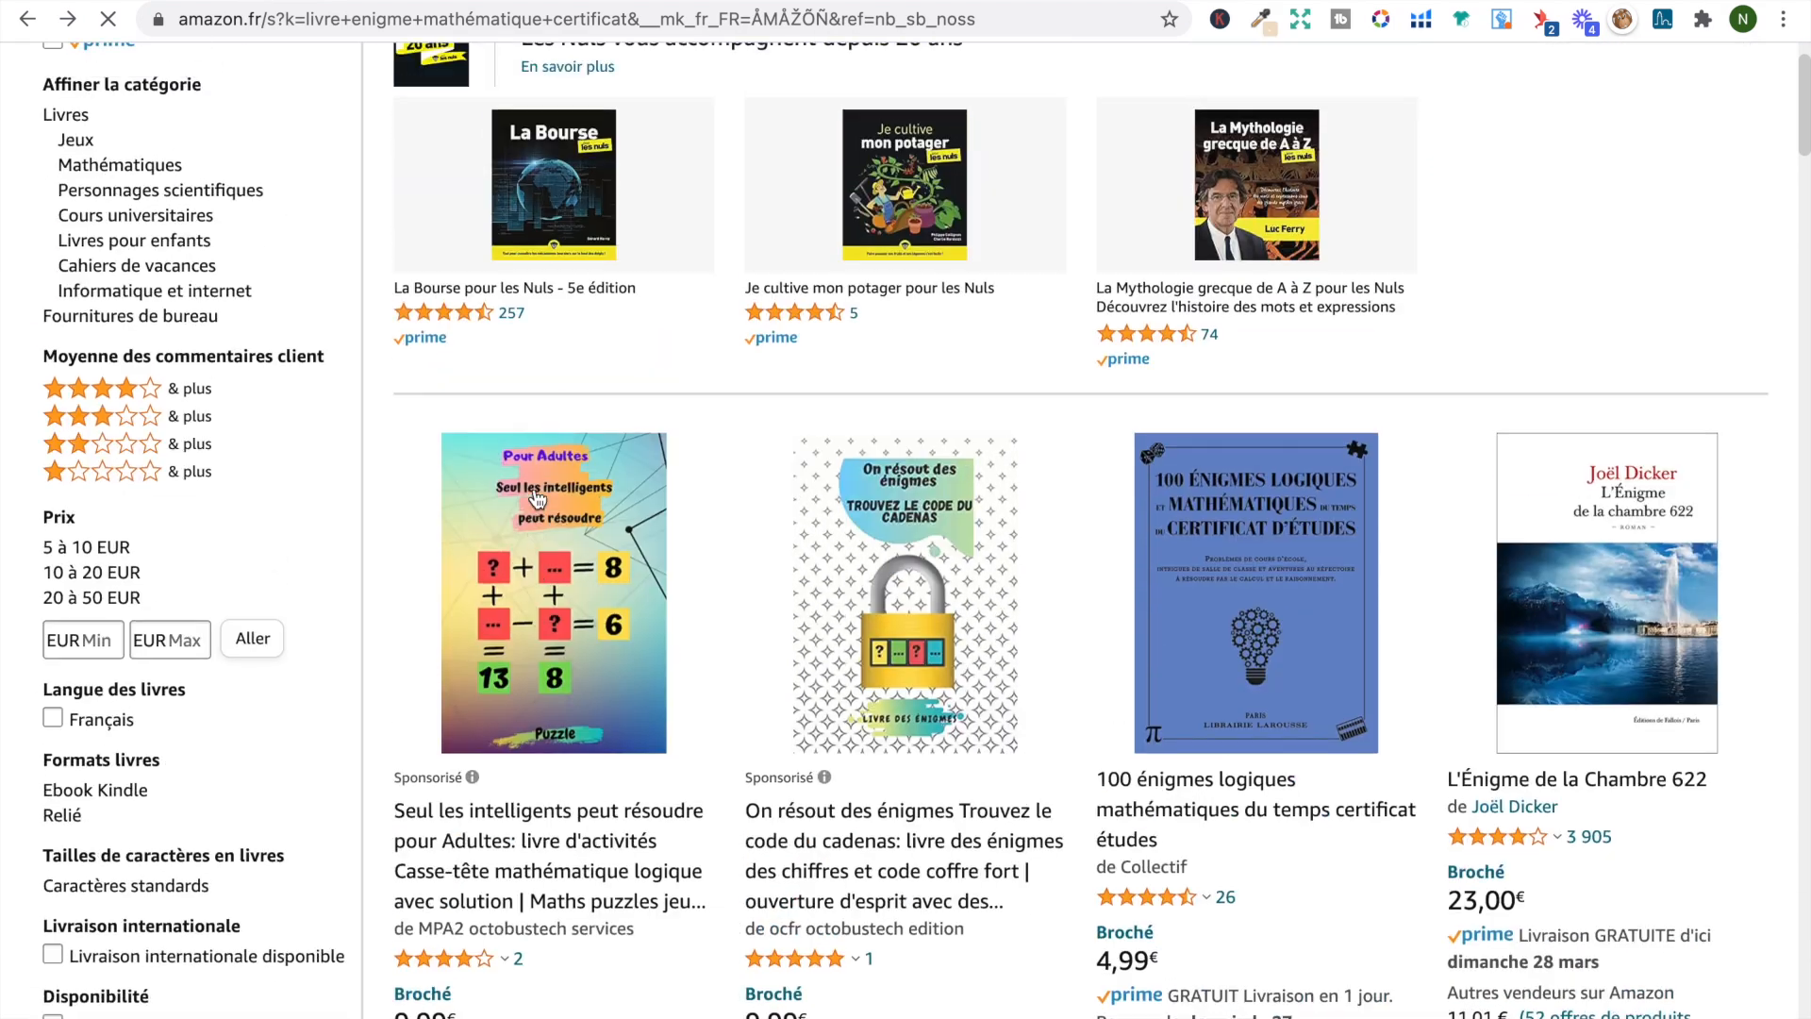
pyautogui.scroll(4, 660, 340)
pyautogui.doubleClick(790, 143)
pyautogui.press('BackSpace')
pyautogui.press('Return')
# Compare the covers, ratings, prices and sales ranks of the math riddle books in the results
pyautogui.scroll(-2, 559, 558)
pyautogui.scroll(-4, 559, 559)
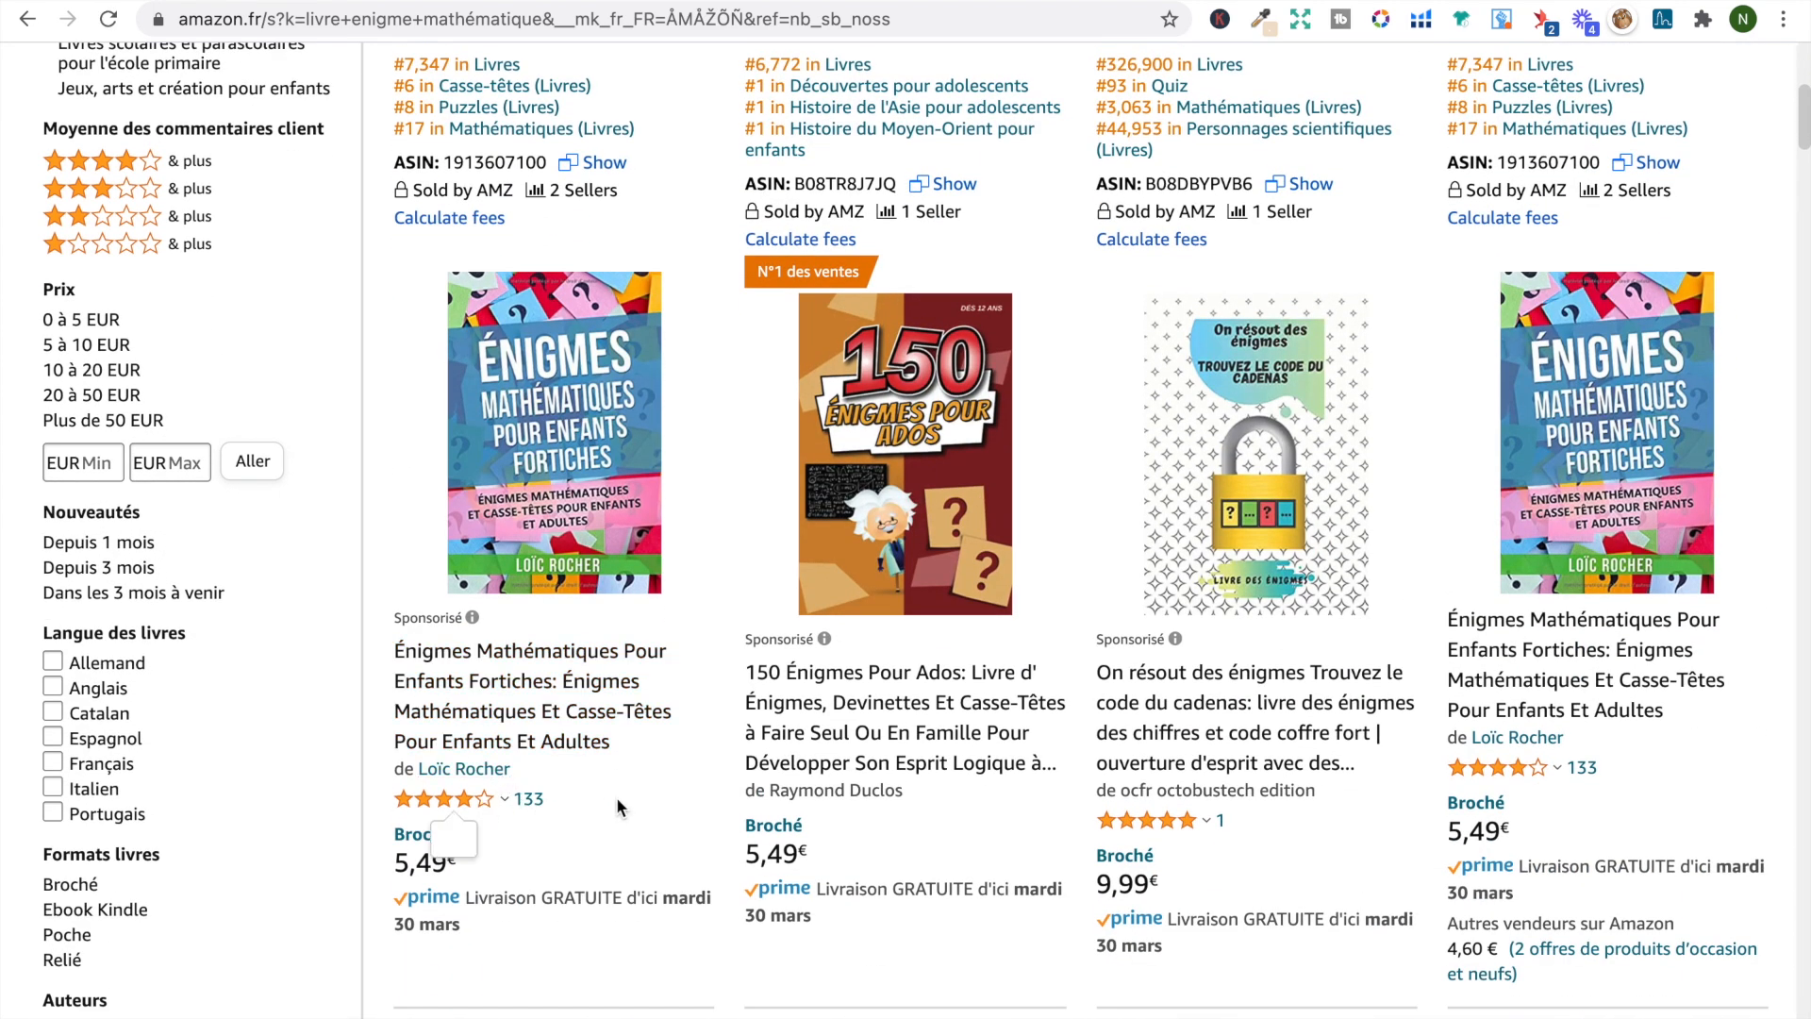
pyautogui.scroll(2, 735, 724)
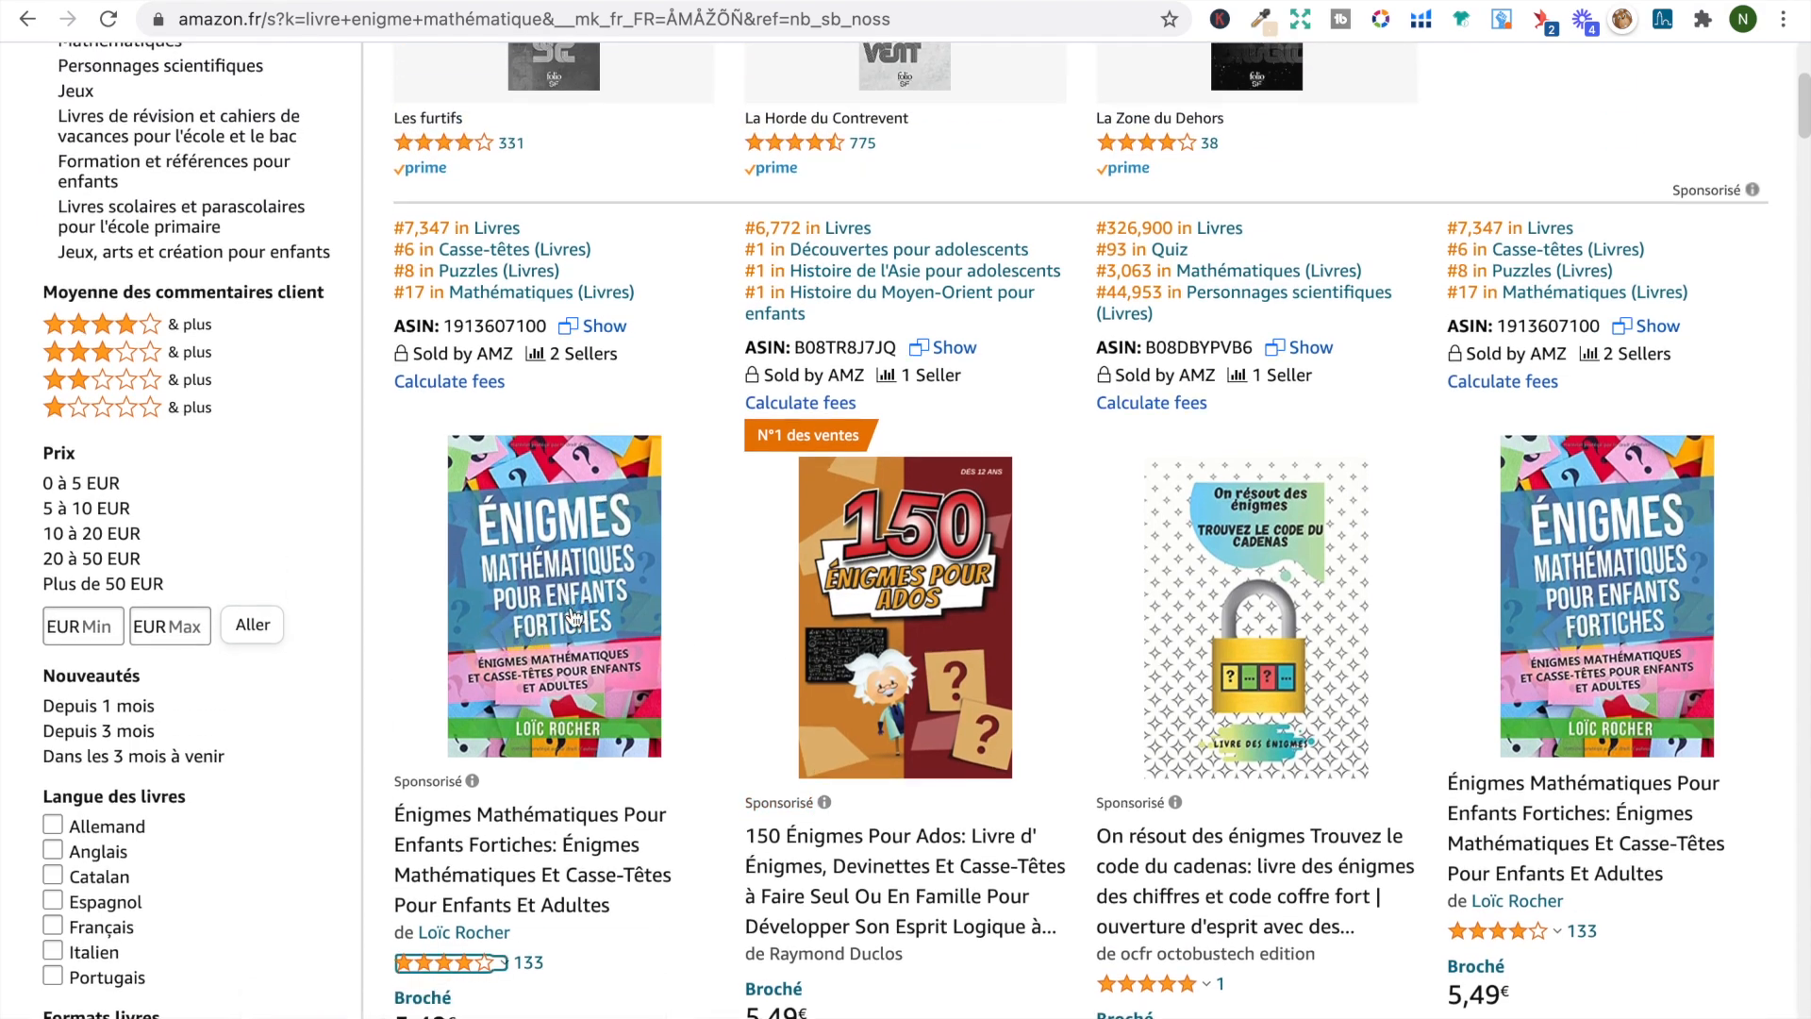
pyautogui.scroll(-7, 571, 616)
pyautogui.scroll(3, 570, 614)
pyautogui.scroll(1, 572, 615)
pyautogui.scroll(1, 641, 334)
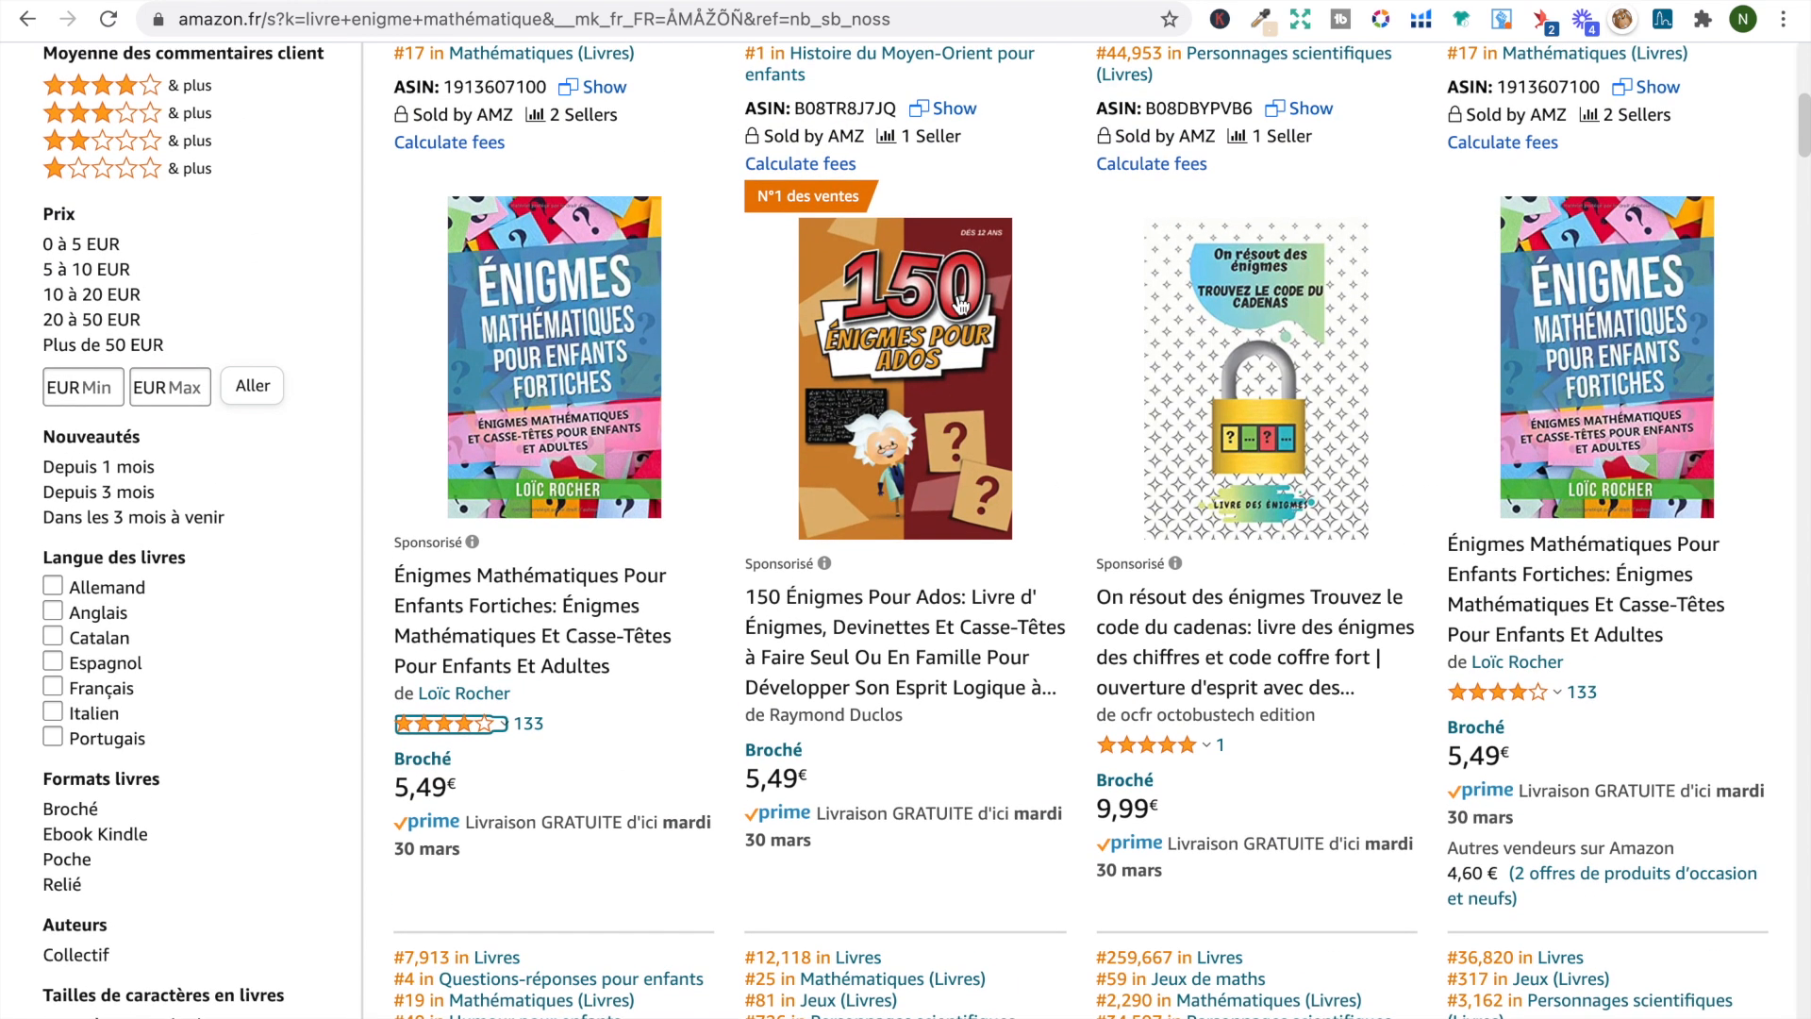
# Look over the products, prices and sales ranks in the Amazon.fr search results for "colo fluo"
pyautogui.scroll(-7, 642, 334)
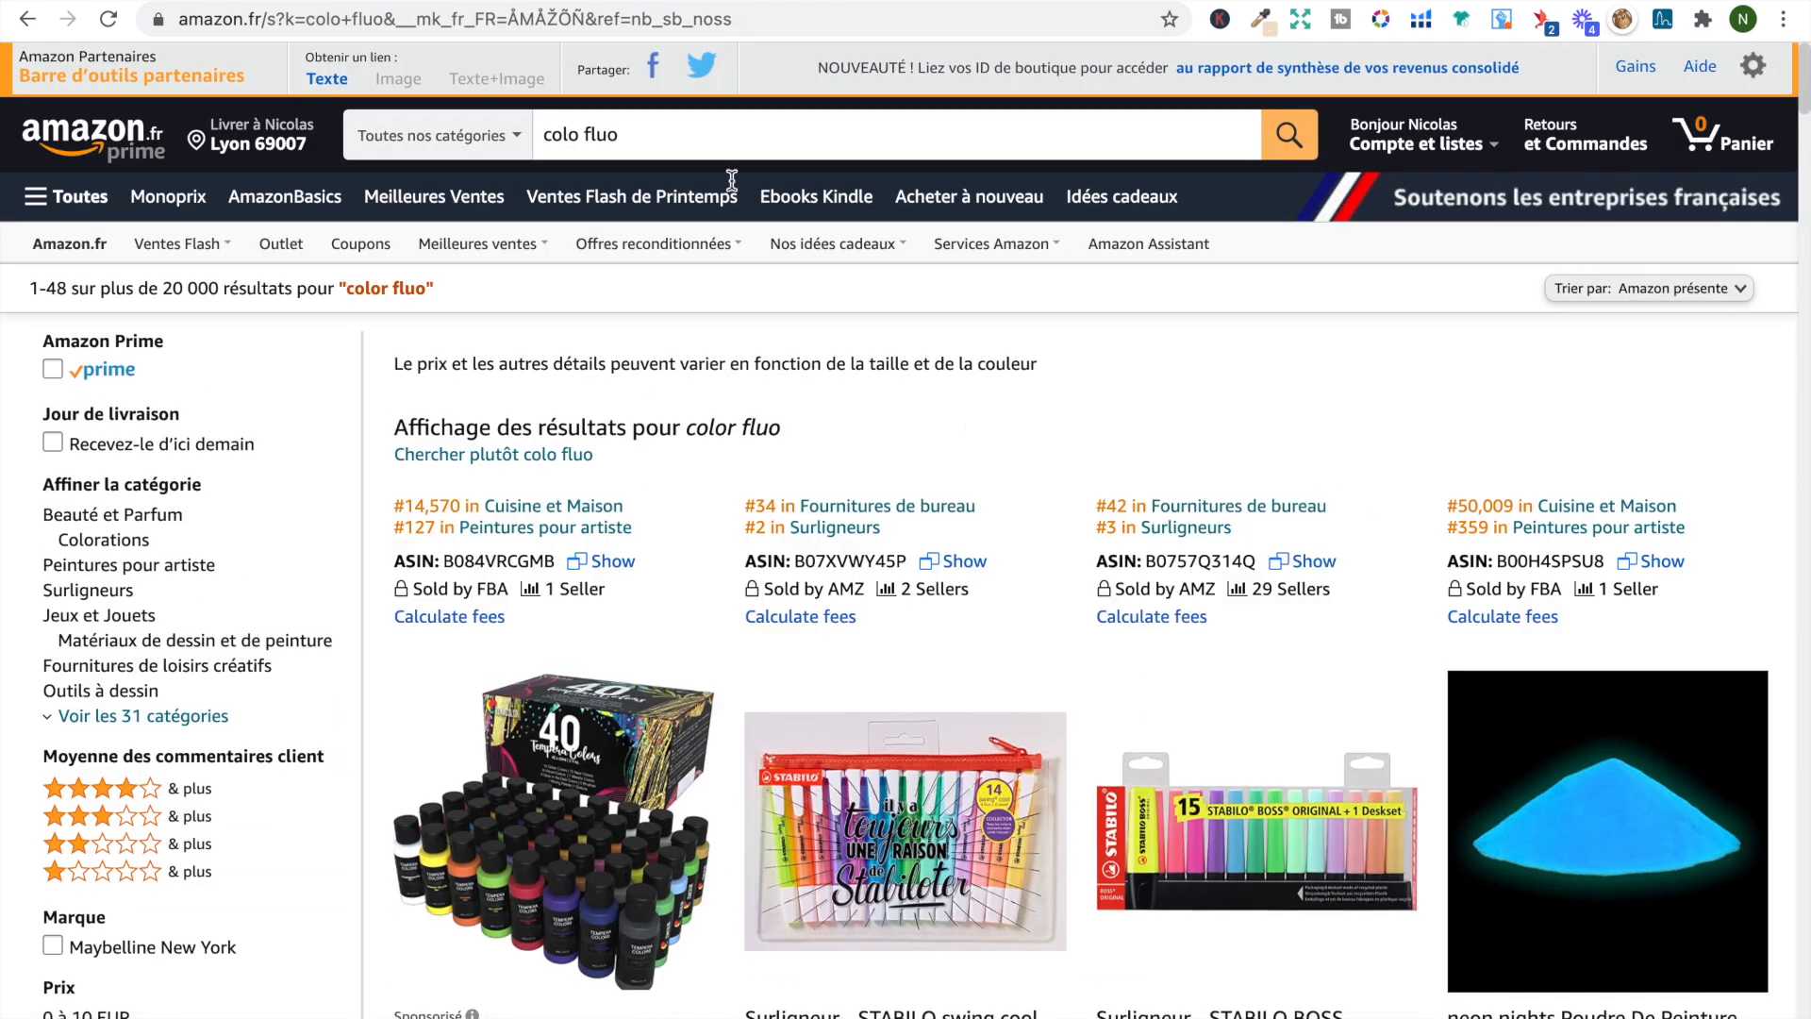
pyautogui.moveTo(550, 132)
pyautogui.mouseDown()
pyautogui.moveTo(667, 129)
pyautogui.moveTo(542, 132)
pyautogui.mouseUp()
pyautogui.click(583, 134)
pyautogui.scroll(-20, 710, 236)
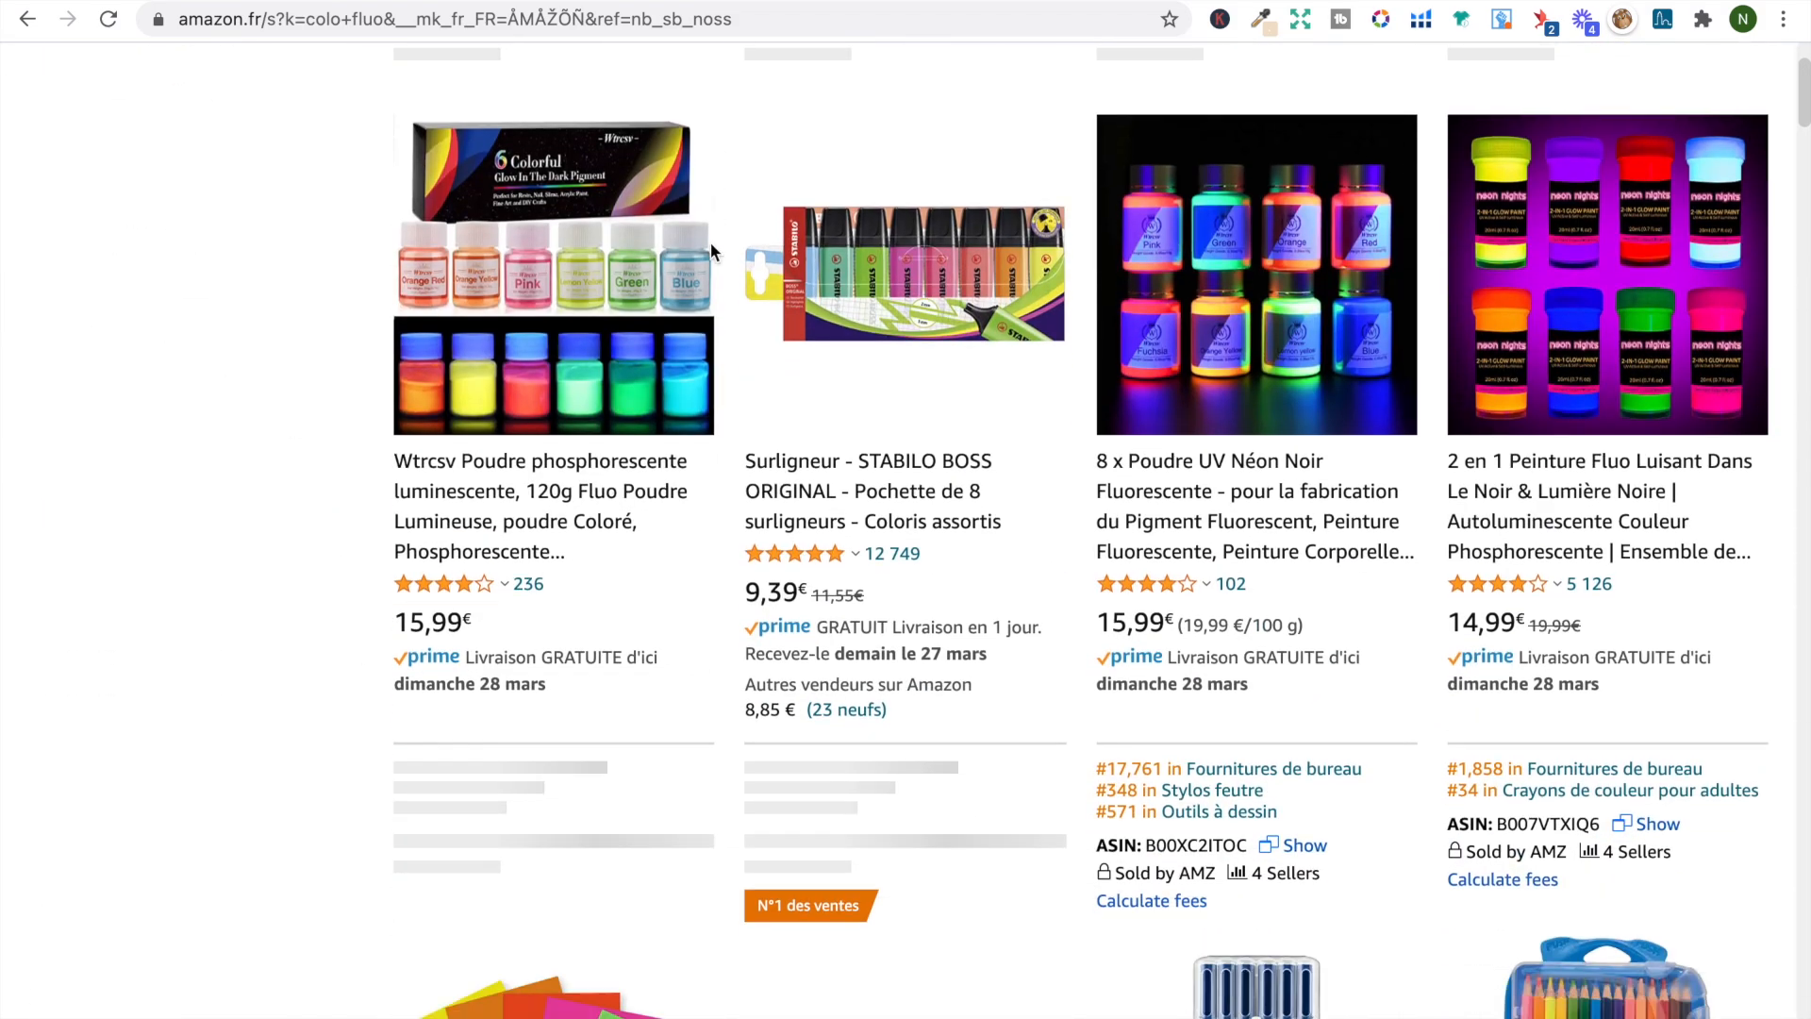
pyautogui.scroll(-13, 710, 242)
pyautogui.scroll(9, 808, 392)
pyautogui.scroll(5, 807, 394)
# Switch to the Google Images results for "colo fluo" and open the LOL Surprise "Mon colo fluo" album's page on Decitre
pyautogui.click(525, 2)
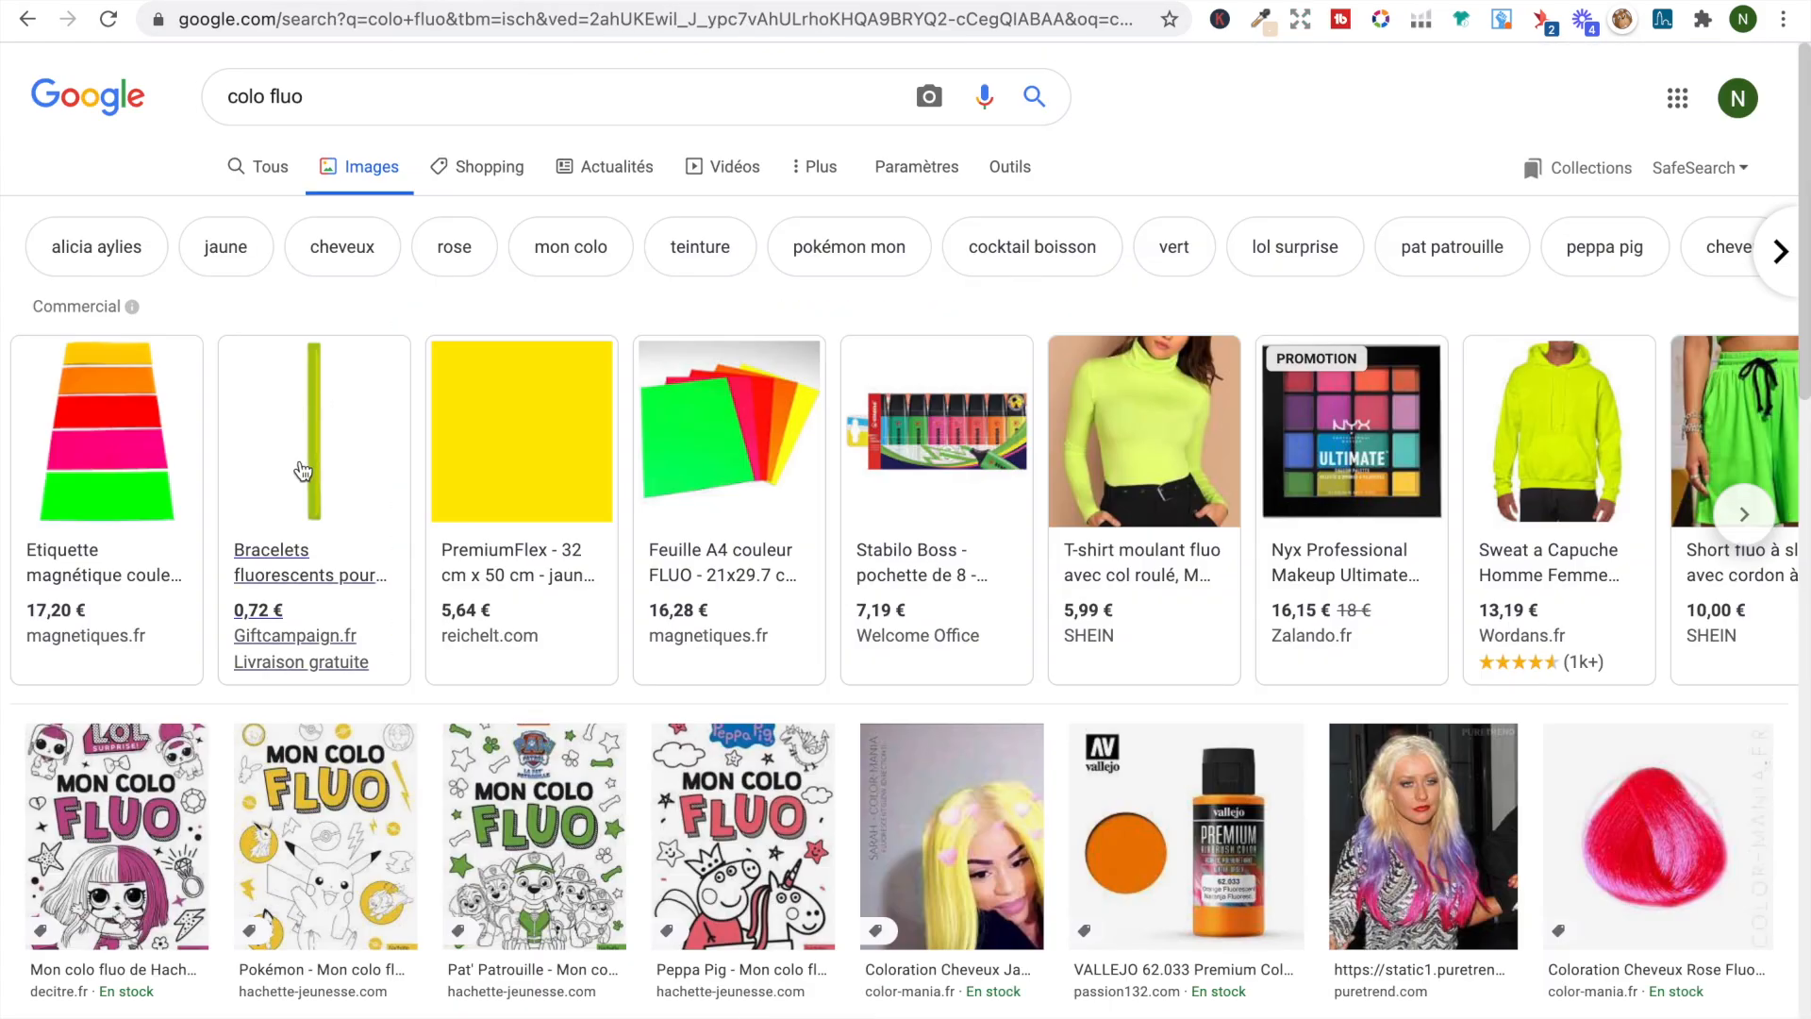
pyautogui.scroll(-2, 301, 471)
pyautogui.click(127, 733)
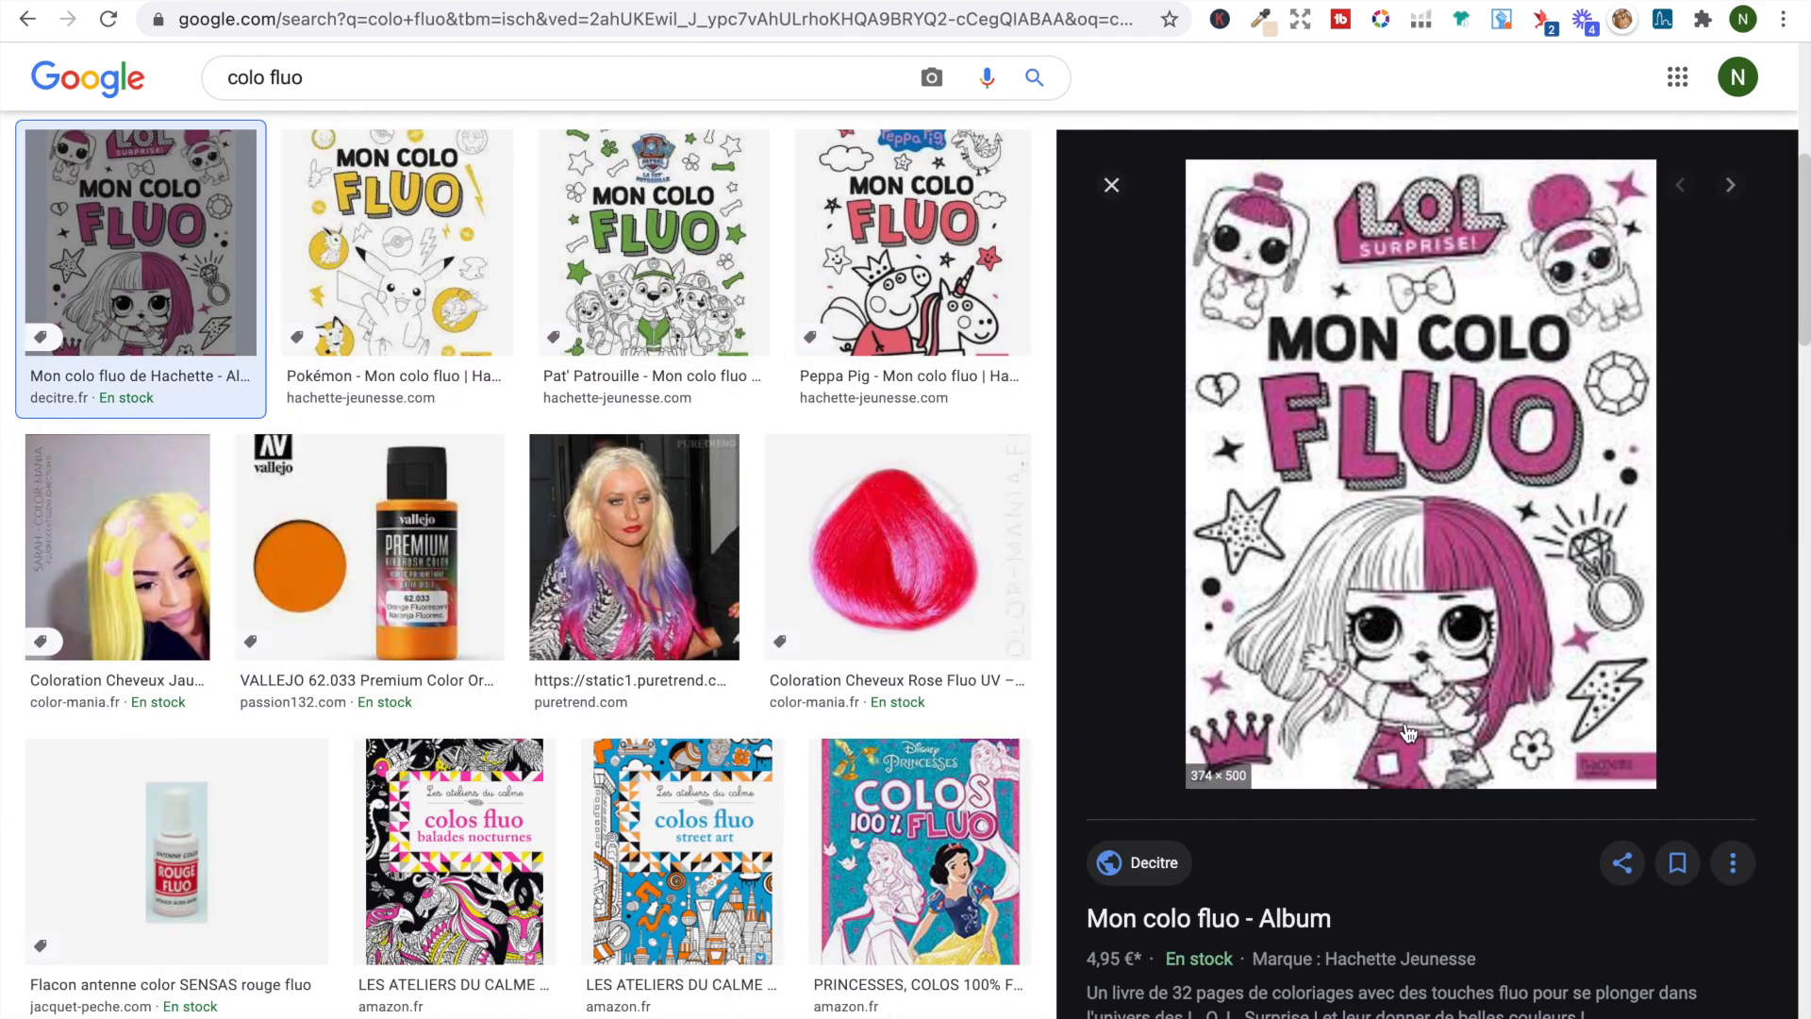
pyautogui.click(1585, 760)
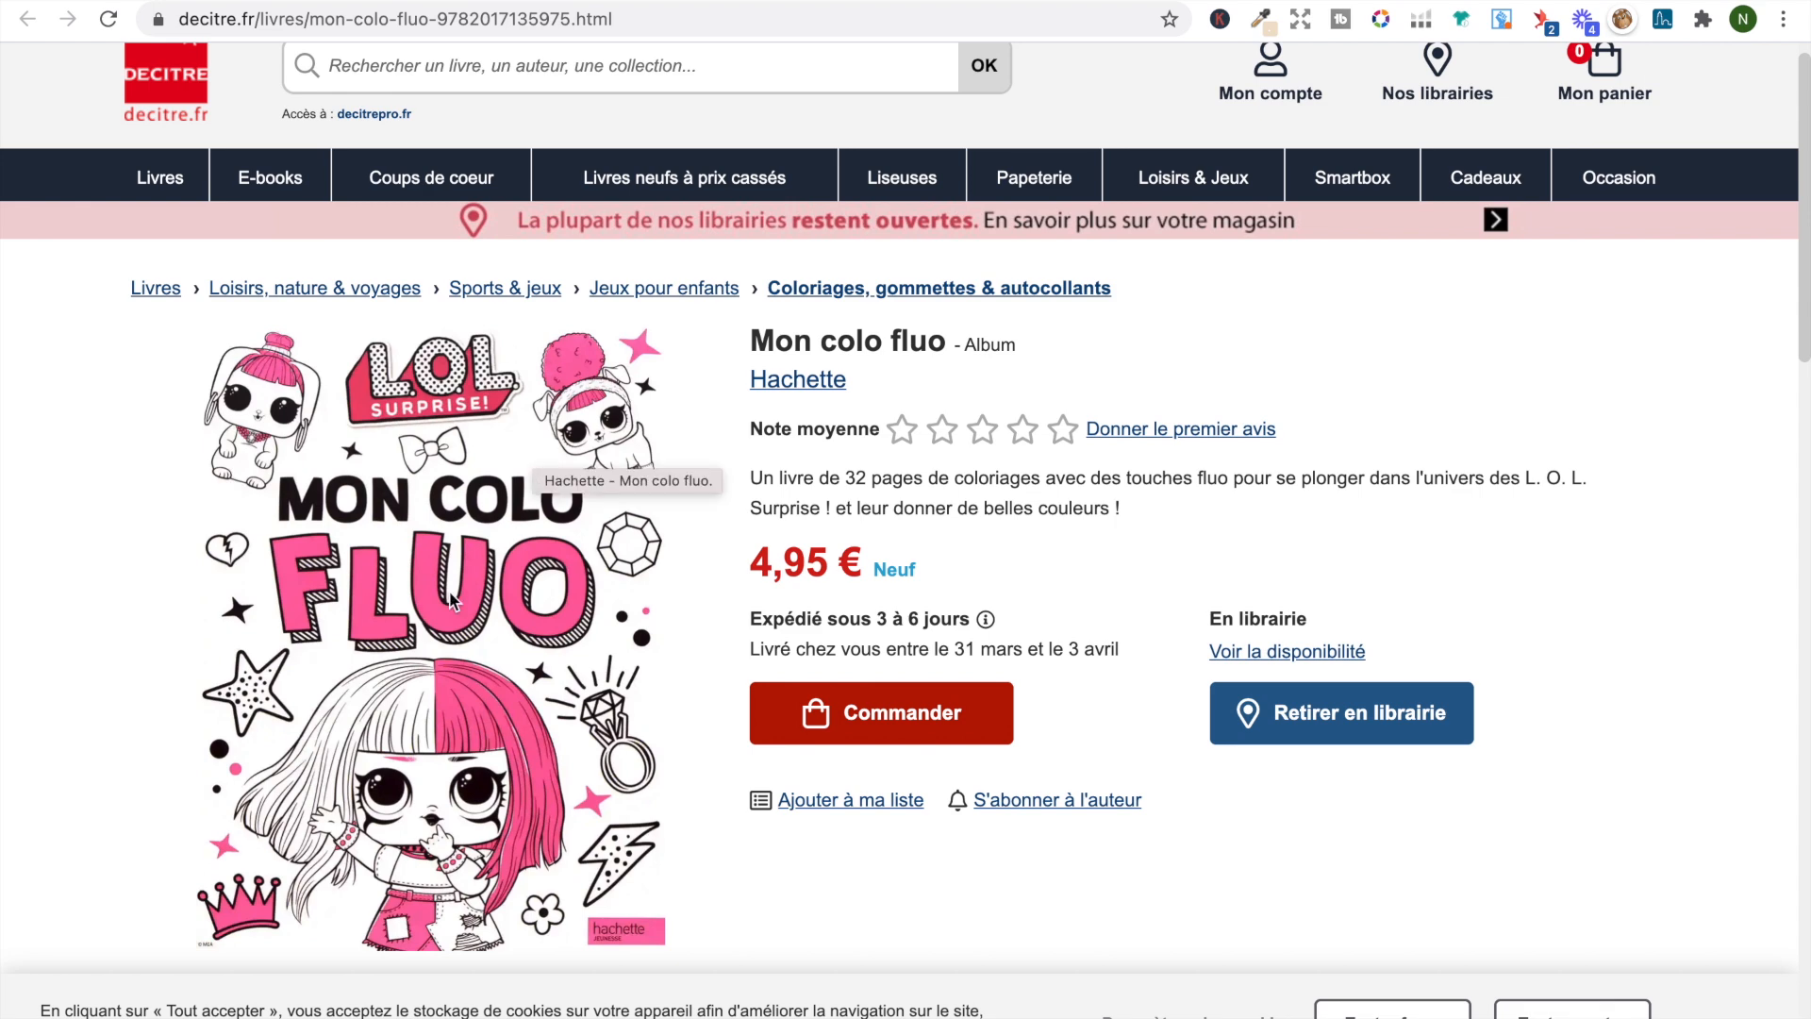
# Examine the cover, description and price of the "Mon colo fluo" album on its Decitre product page
pyautogui.scroll(-2, 735, 502)
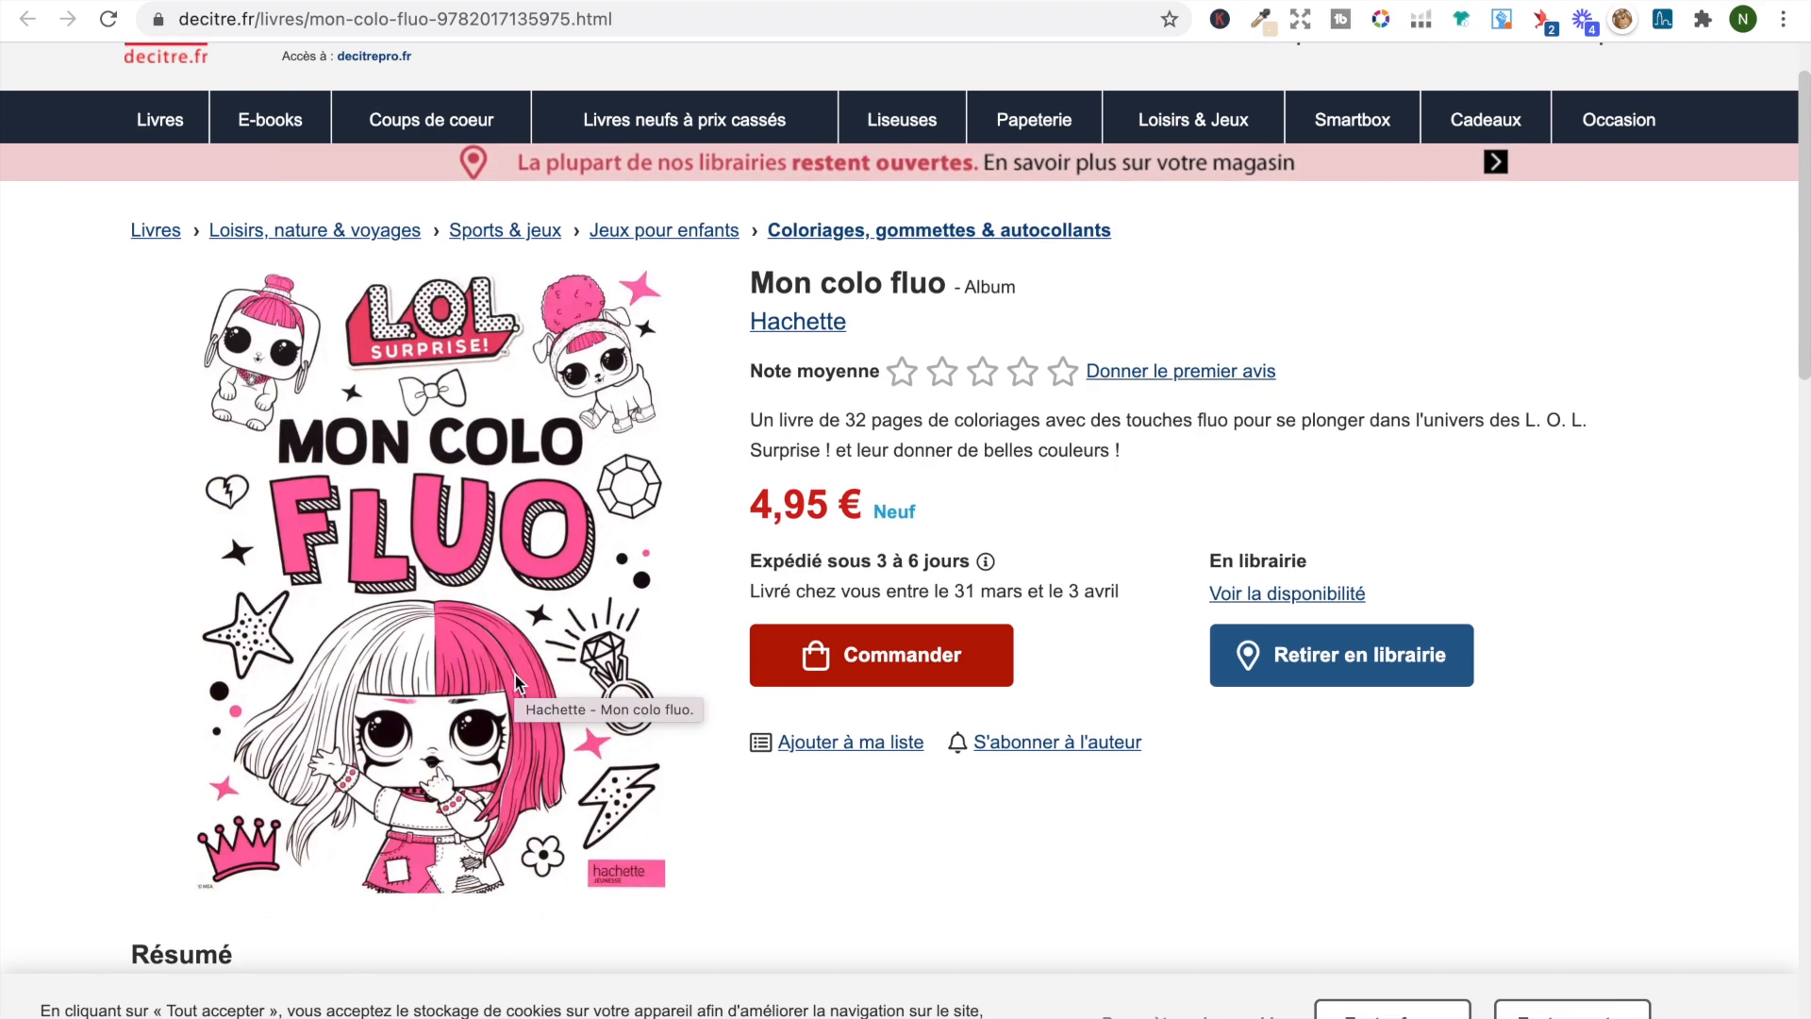
pyautogui.scroll(3, 613, 424)
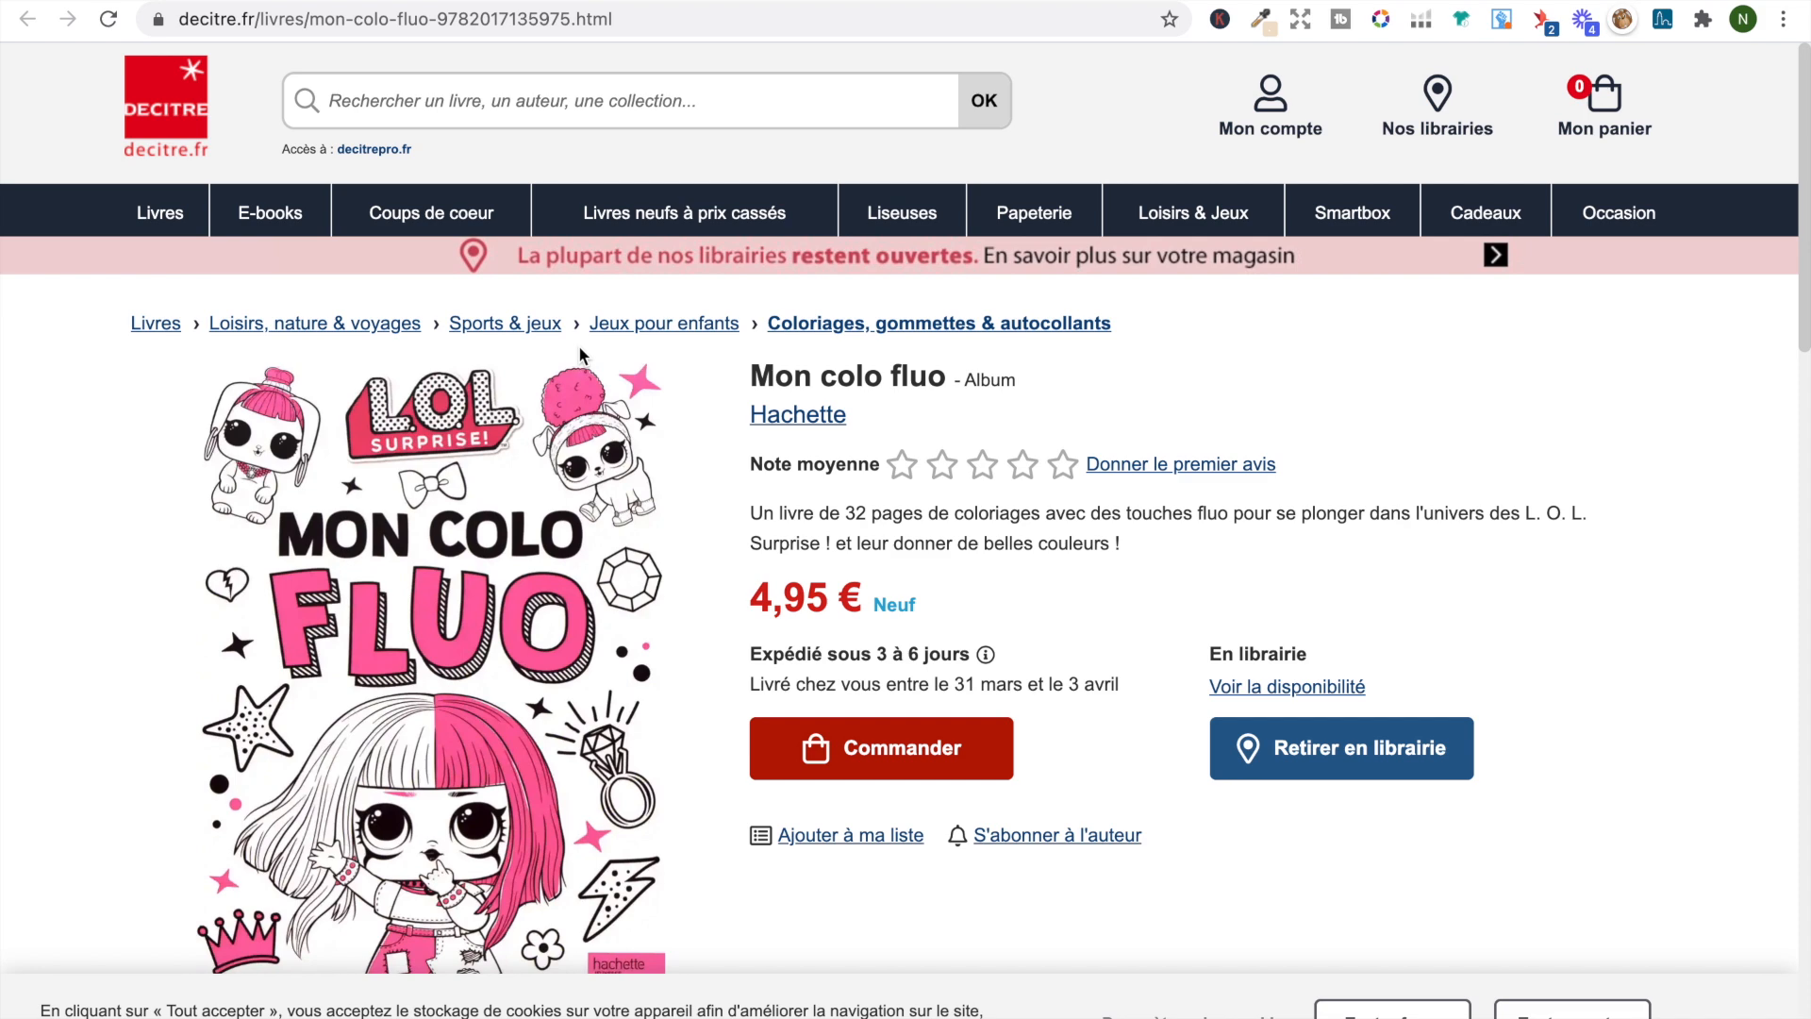
pyautogui.scroll(-1, 144, 304)
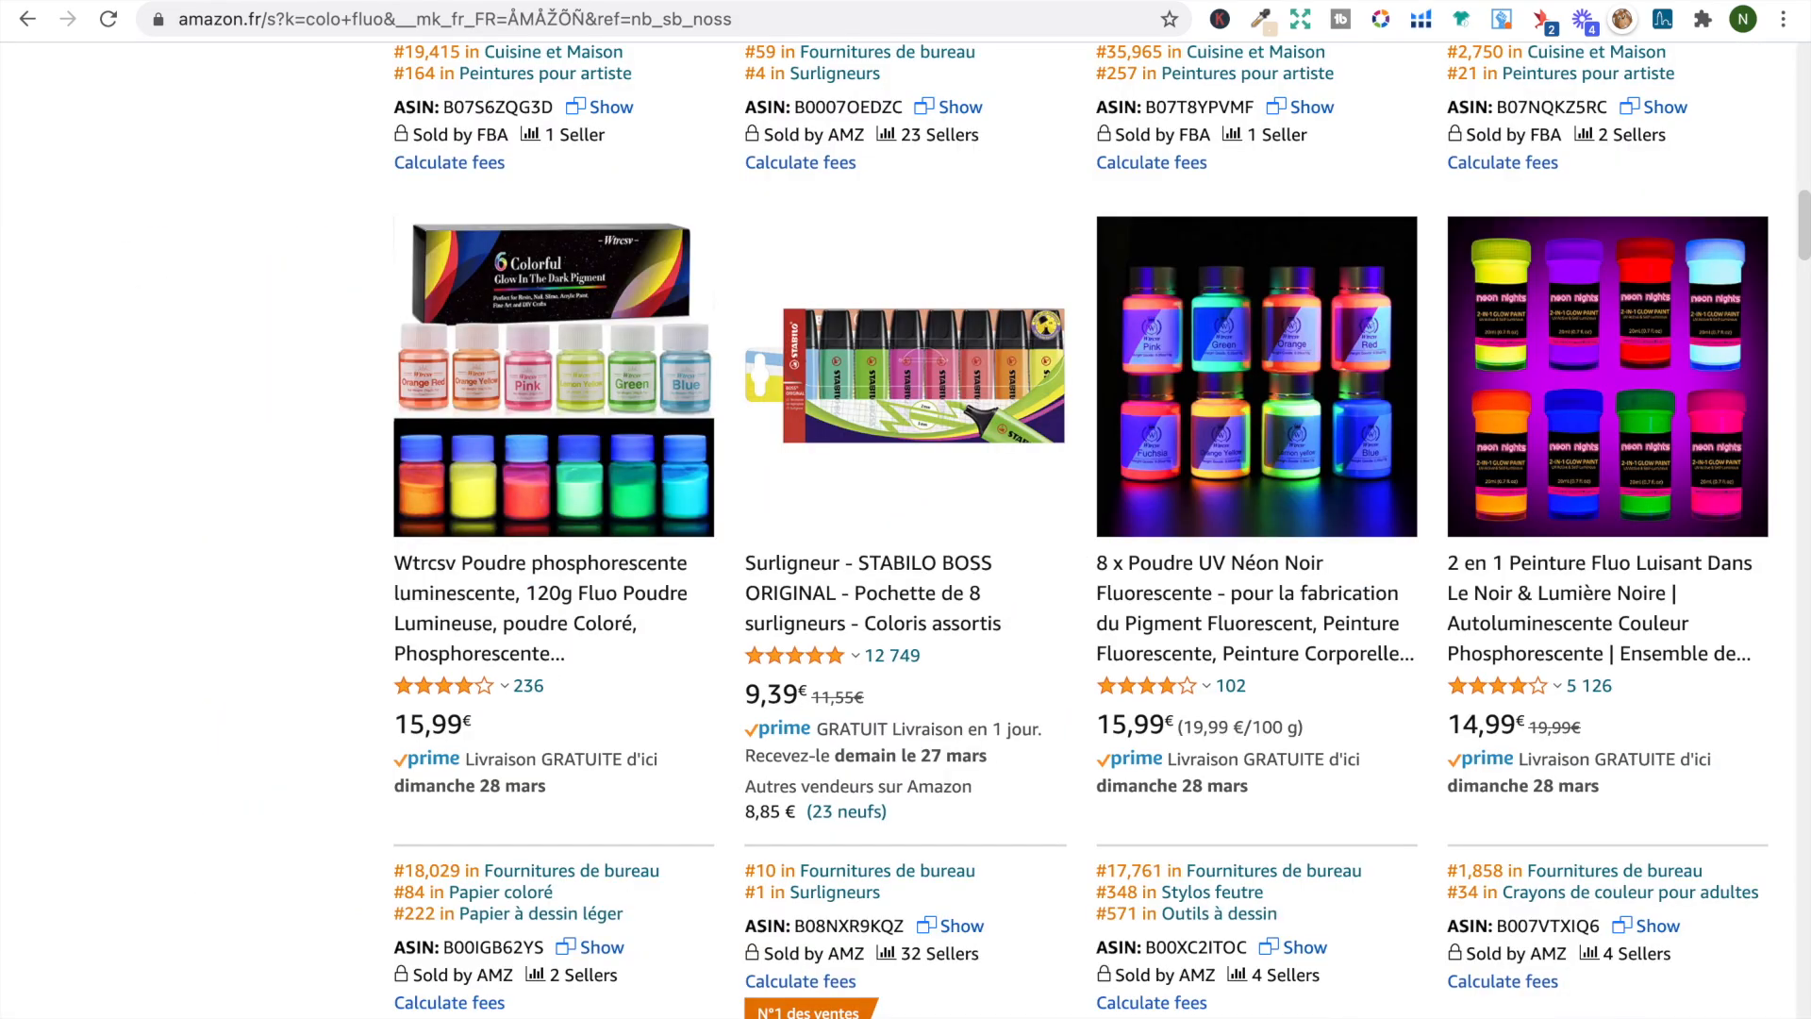
# Return to the Amazon.fr "colo fluo" results and check whether they include fluorescent colouring books
pyautogui.scroll(20, 648, 497)
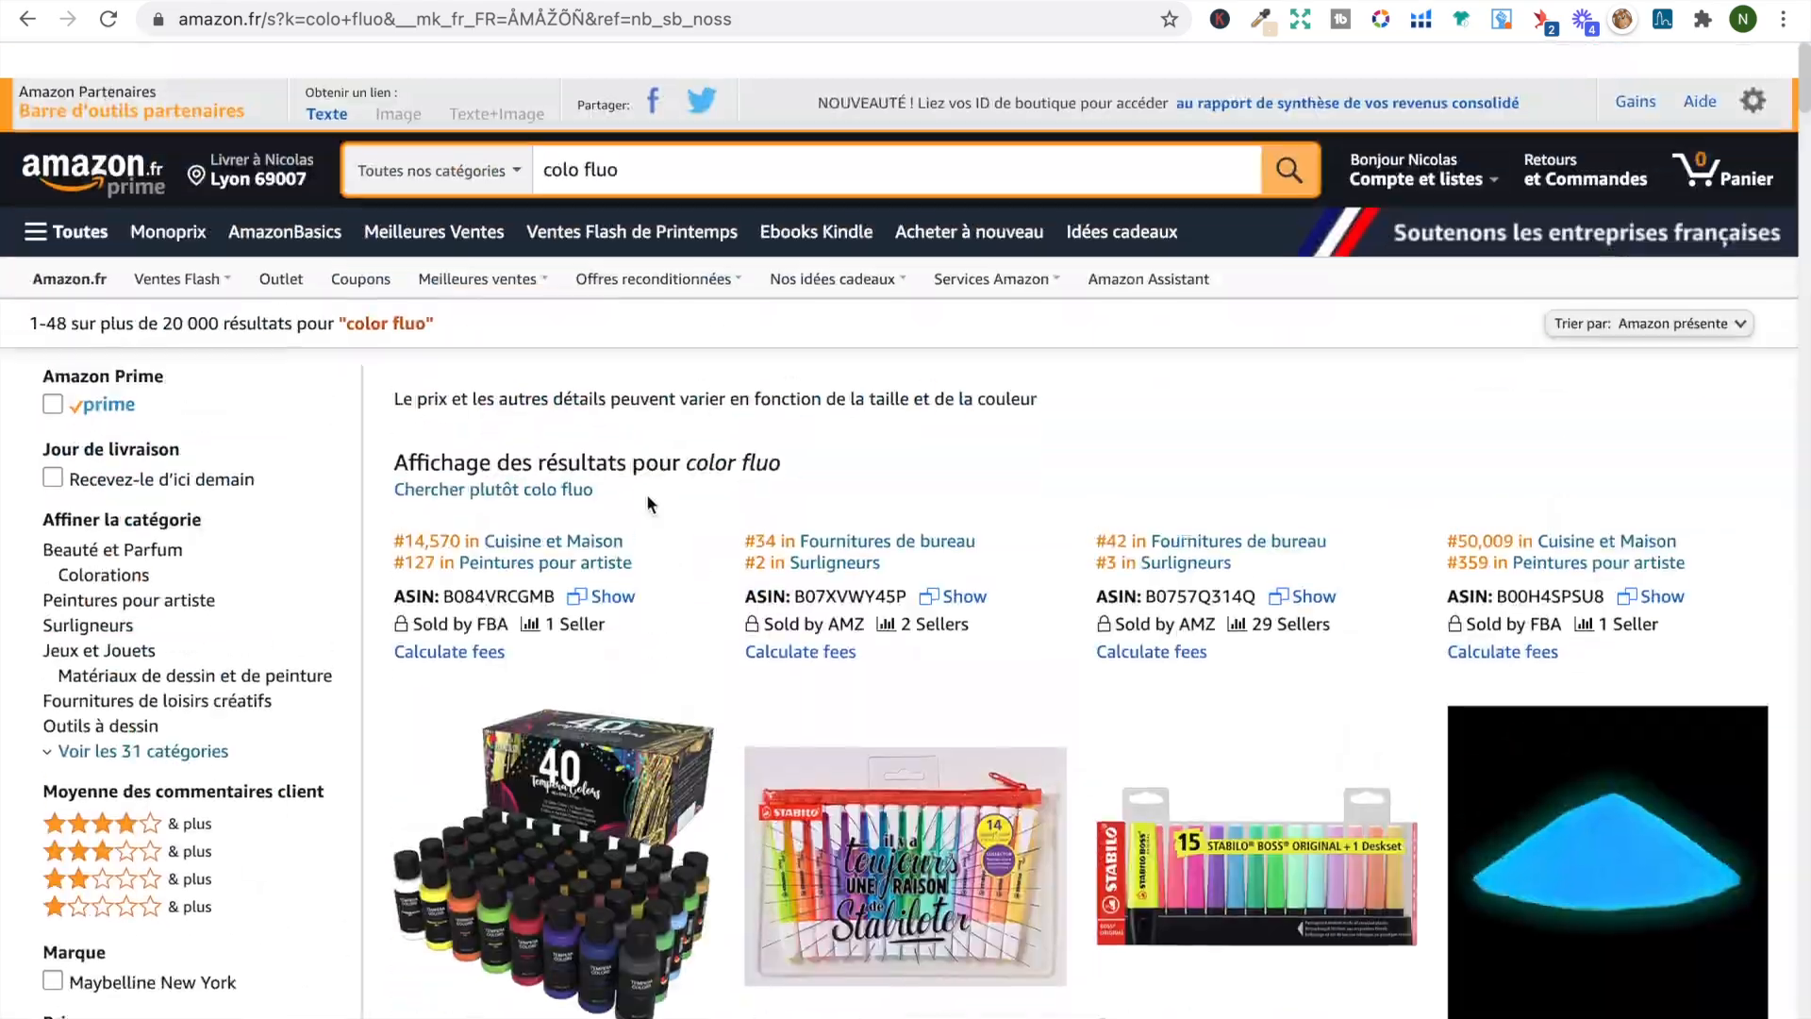
pyautogui.scroll(-5, 648, 497)
pyautogui.scroll(-4, 648, 502)
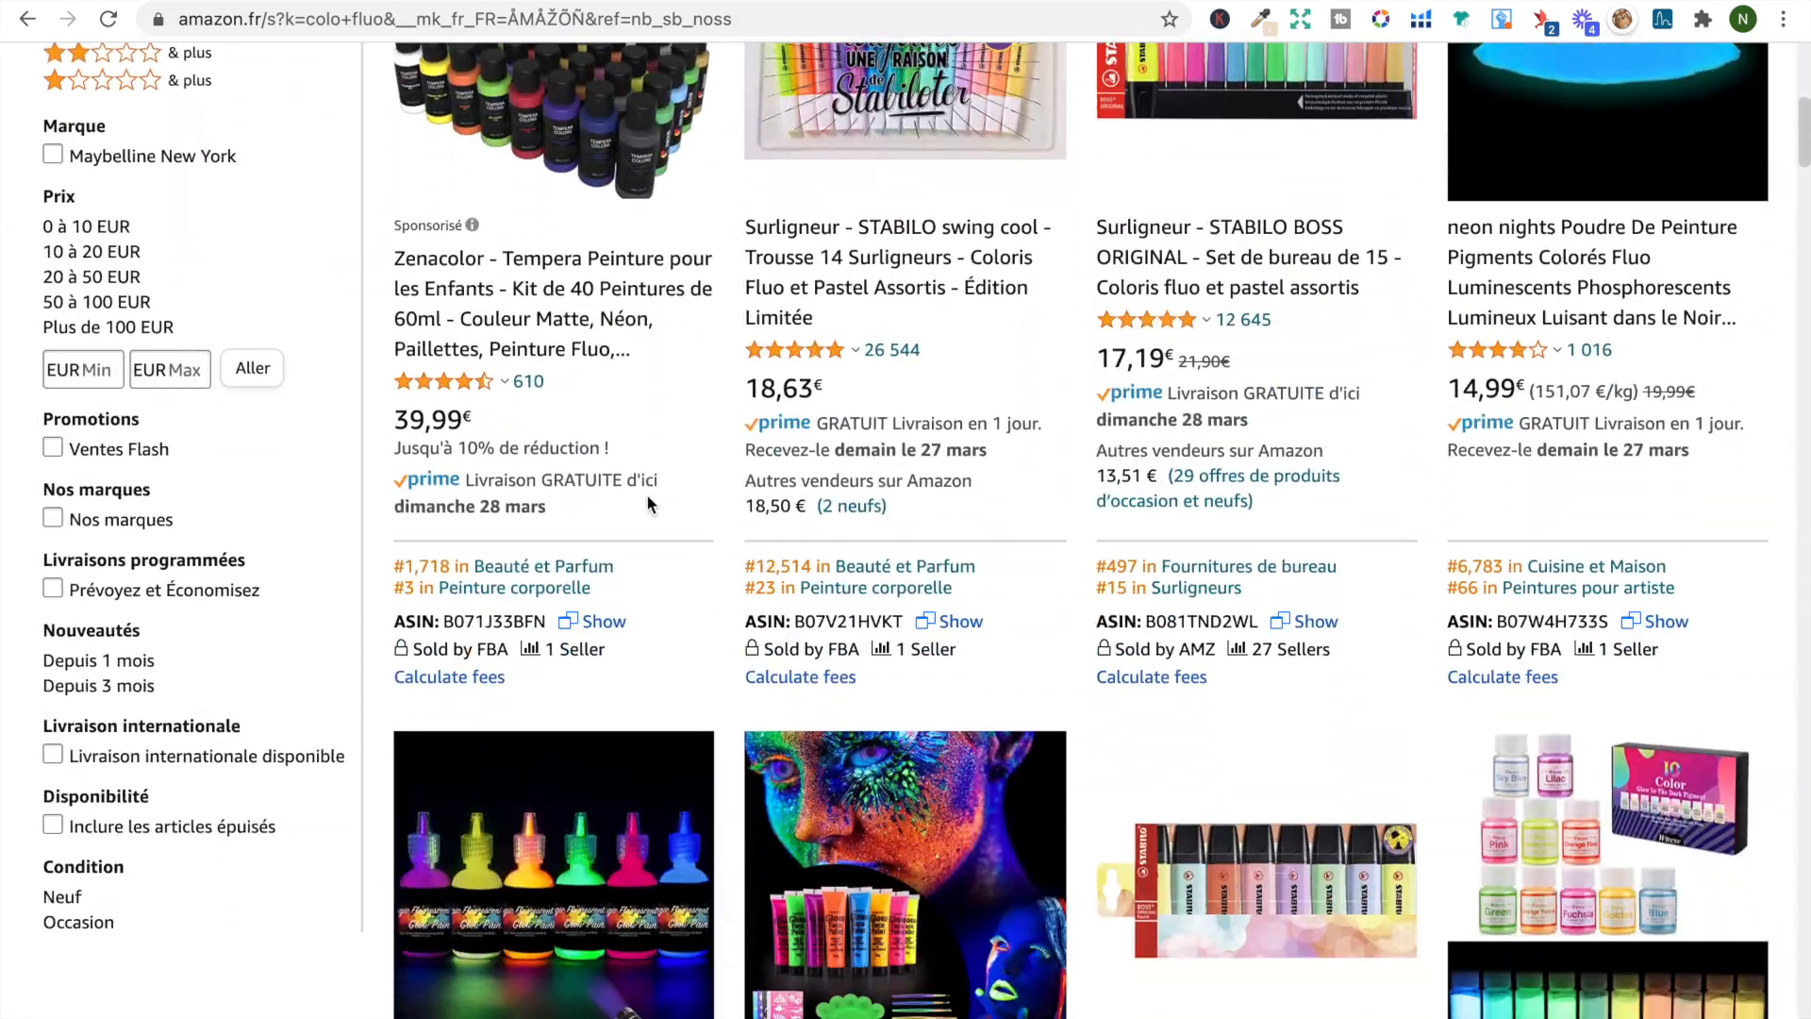
pyautogui.scroll(5, 648, 502)
pyautogui.scroll(1, 647, 503)
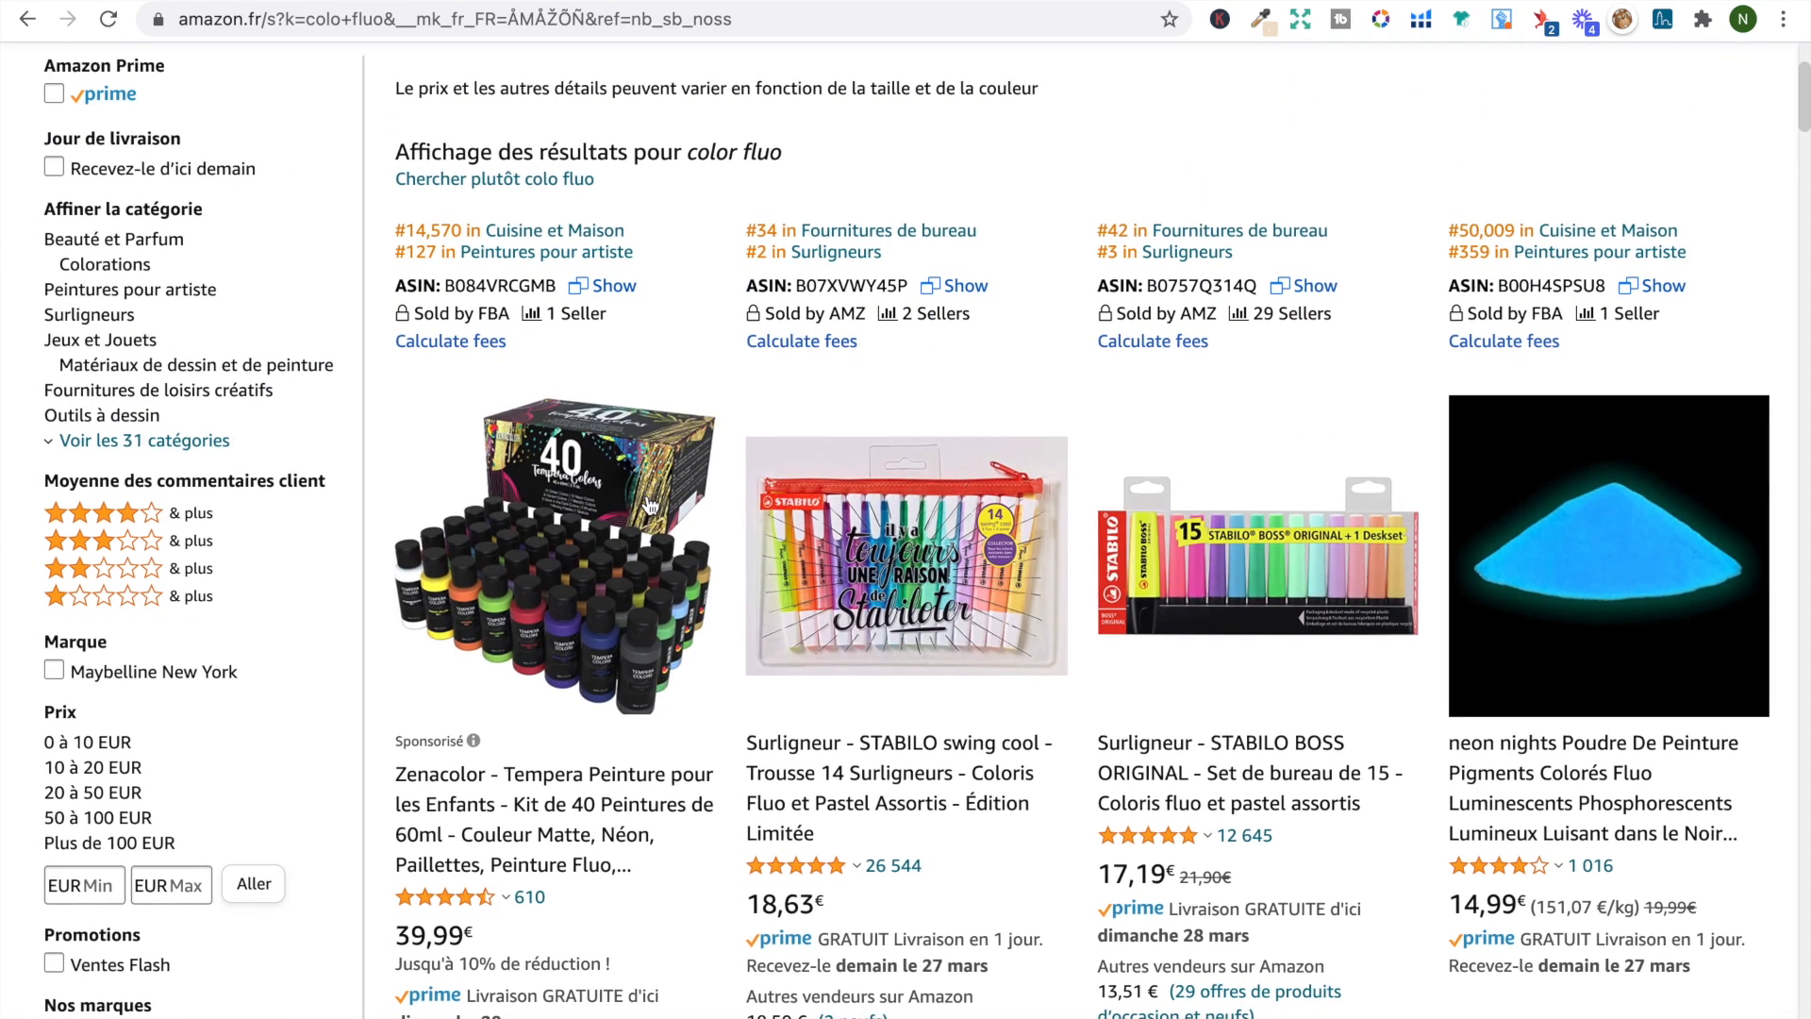
pyautogui.scroll(-1, 648, 503)
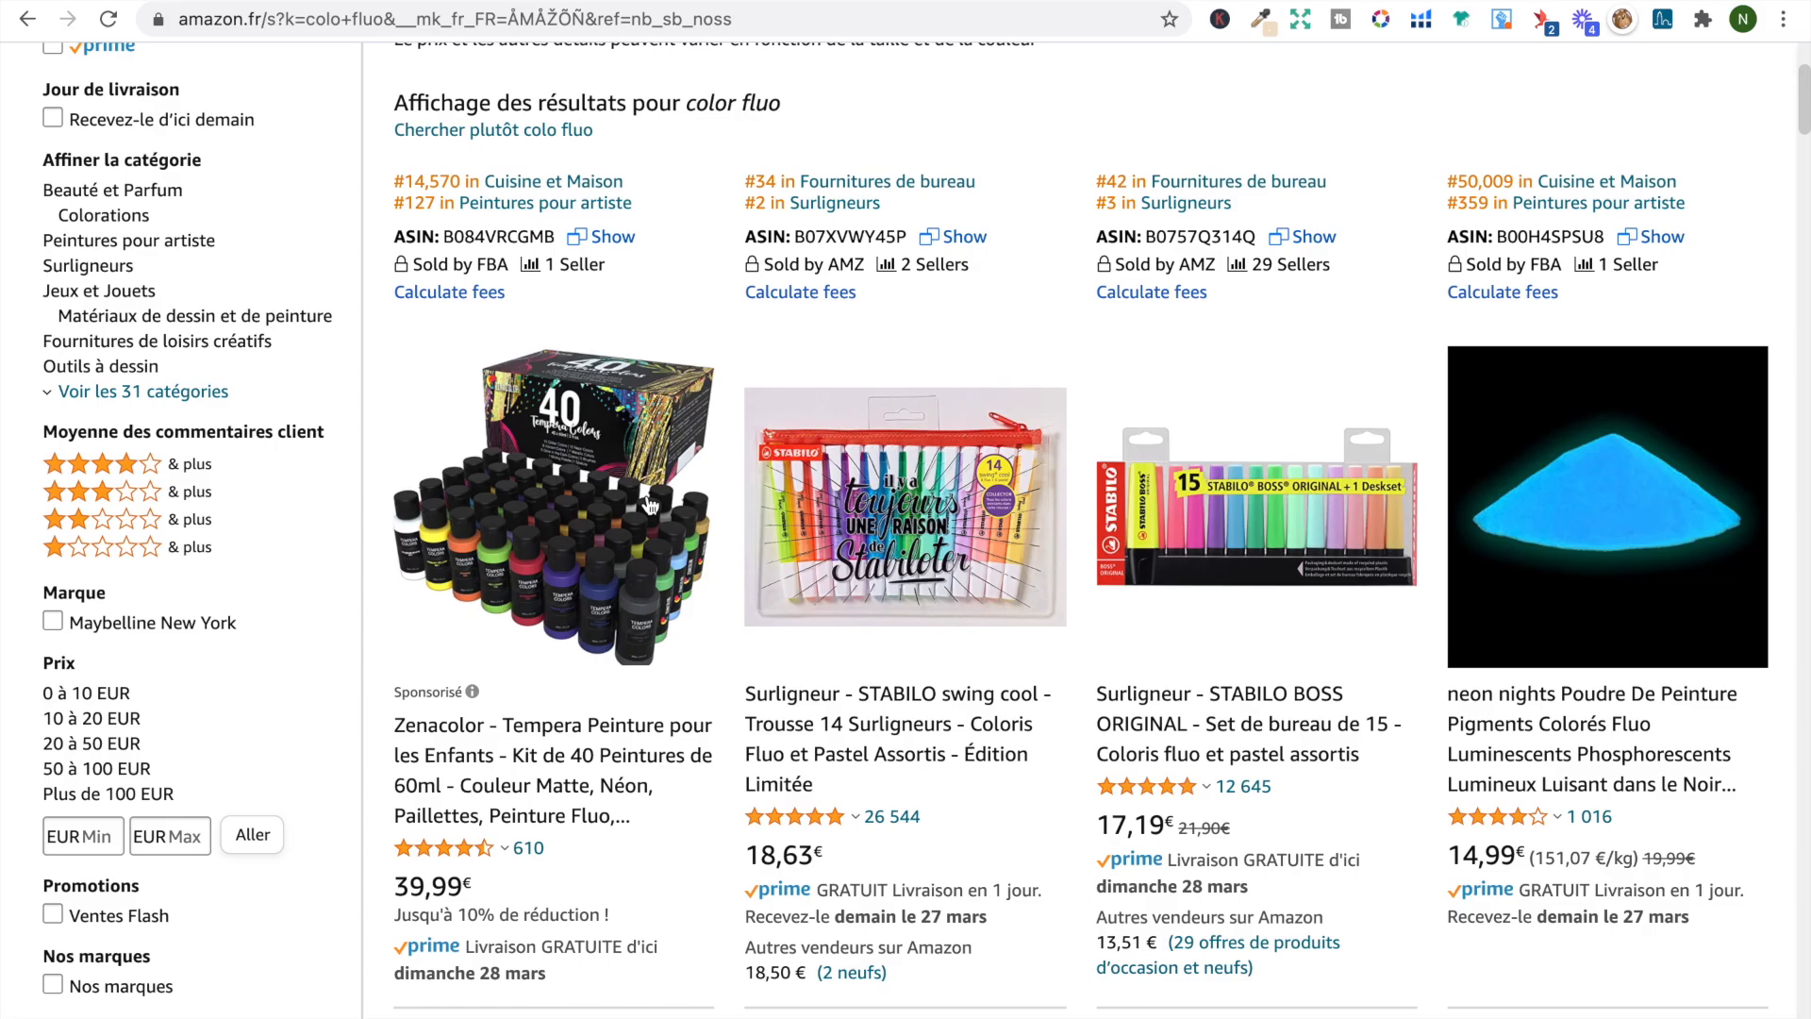
# Switch to the KDP royalty calculator in Excel and set the content type to Encre de couleur and the page count to 45
pyautogui.hotkey('ctrl', 'Left')
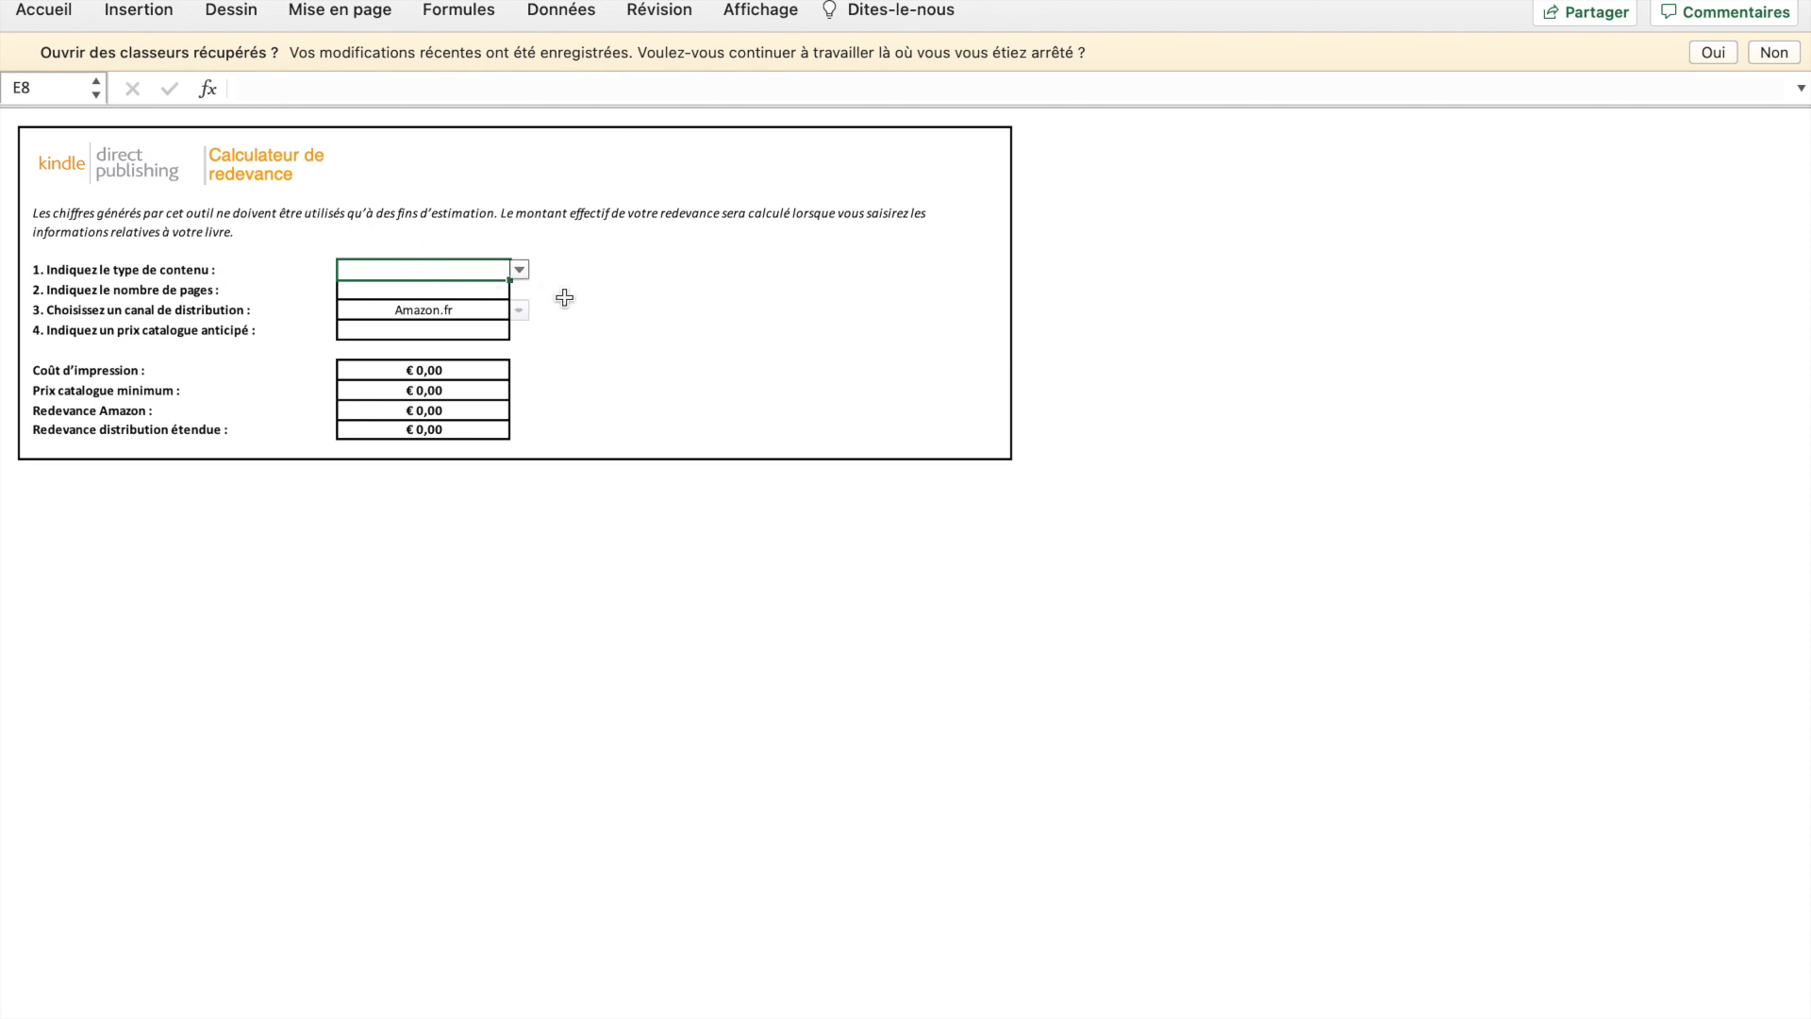
pyautogui.scroll(-2, 573, 309)
pyautogui.scroll(2, 573, 309)
pyautogui.click(521, 270)
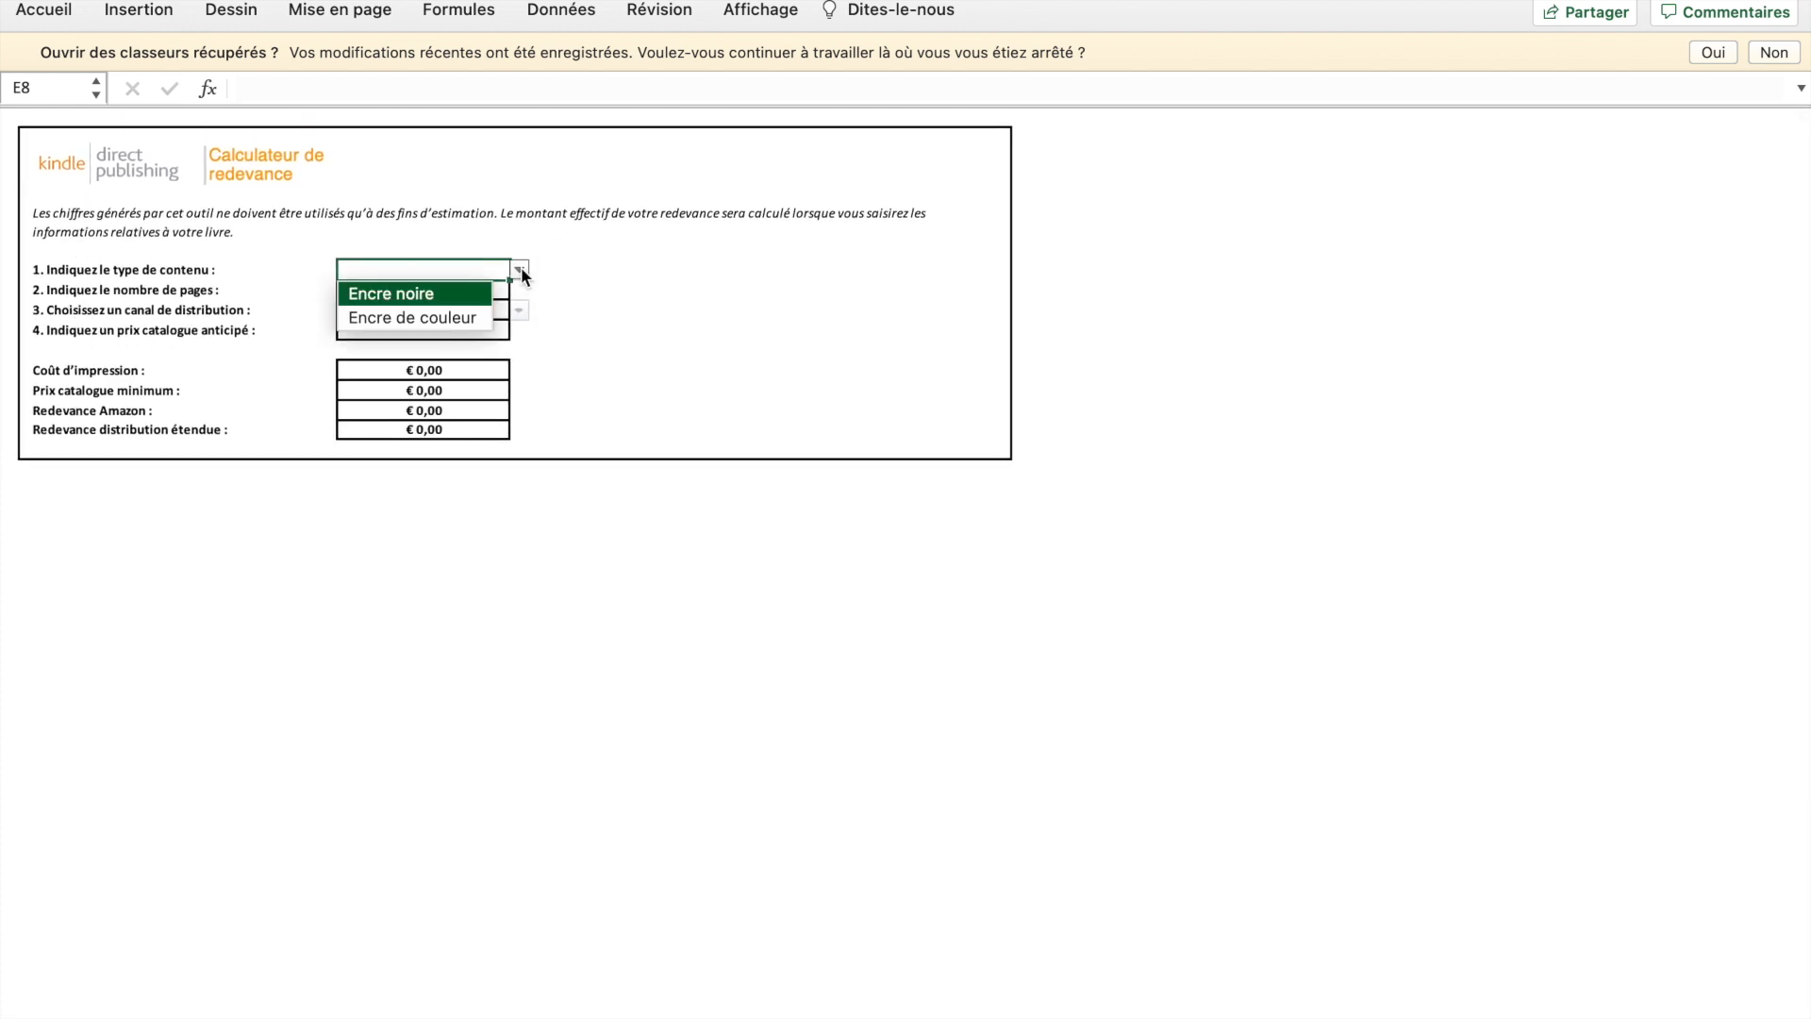
pyautogui.click(470, 315)
pyautogui.click(466, 294)
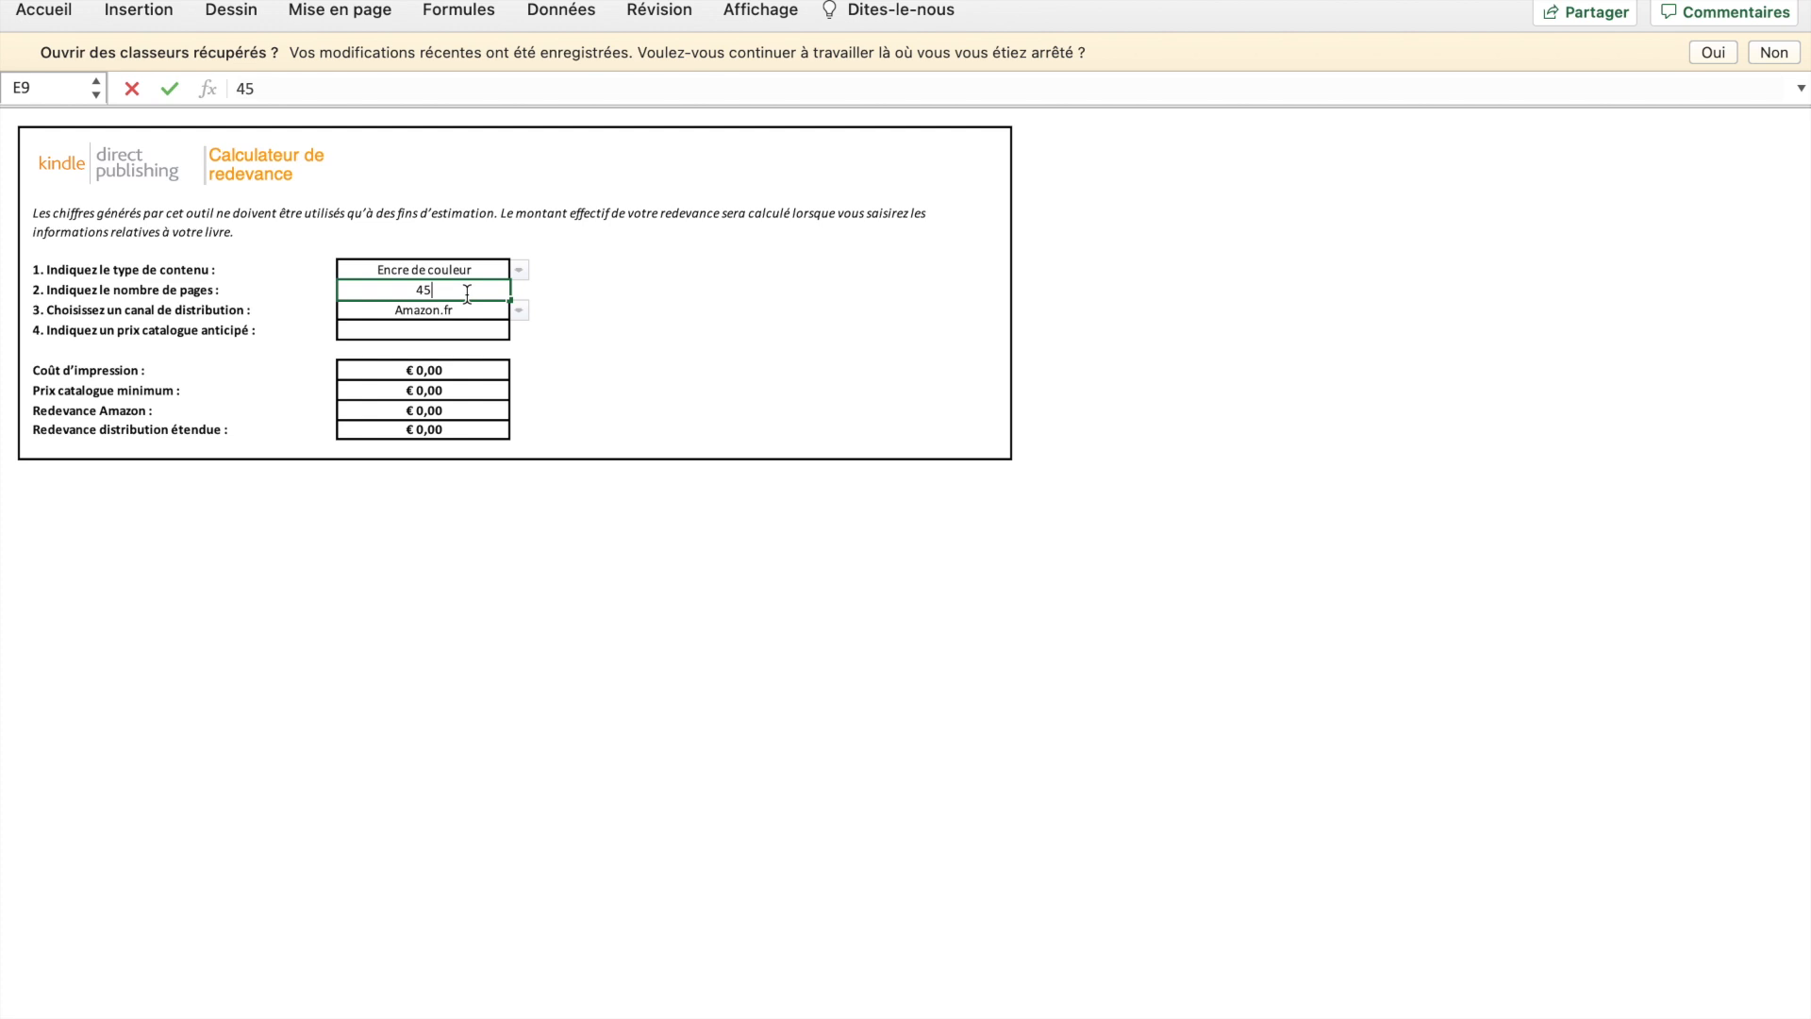
# Enter 6,99 € as the anticipated list price to calculate the Amazon.fr royalty
pyautogui.click(478, 331)
pyautogui.write('6,99')
pyautogui.press('Return')
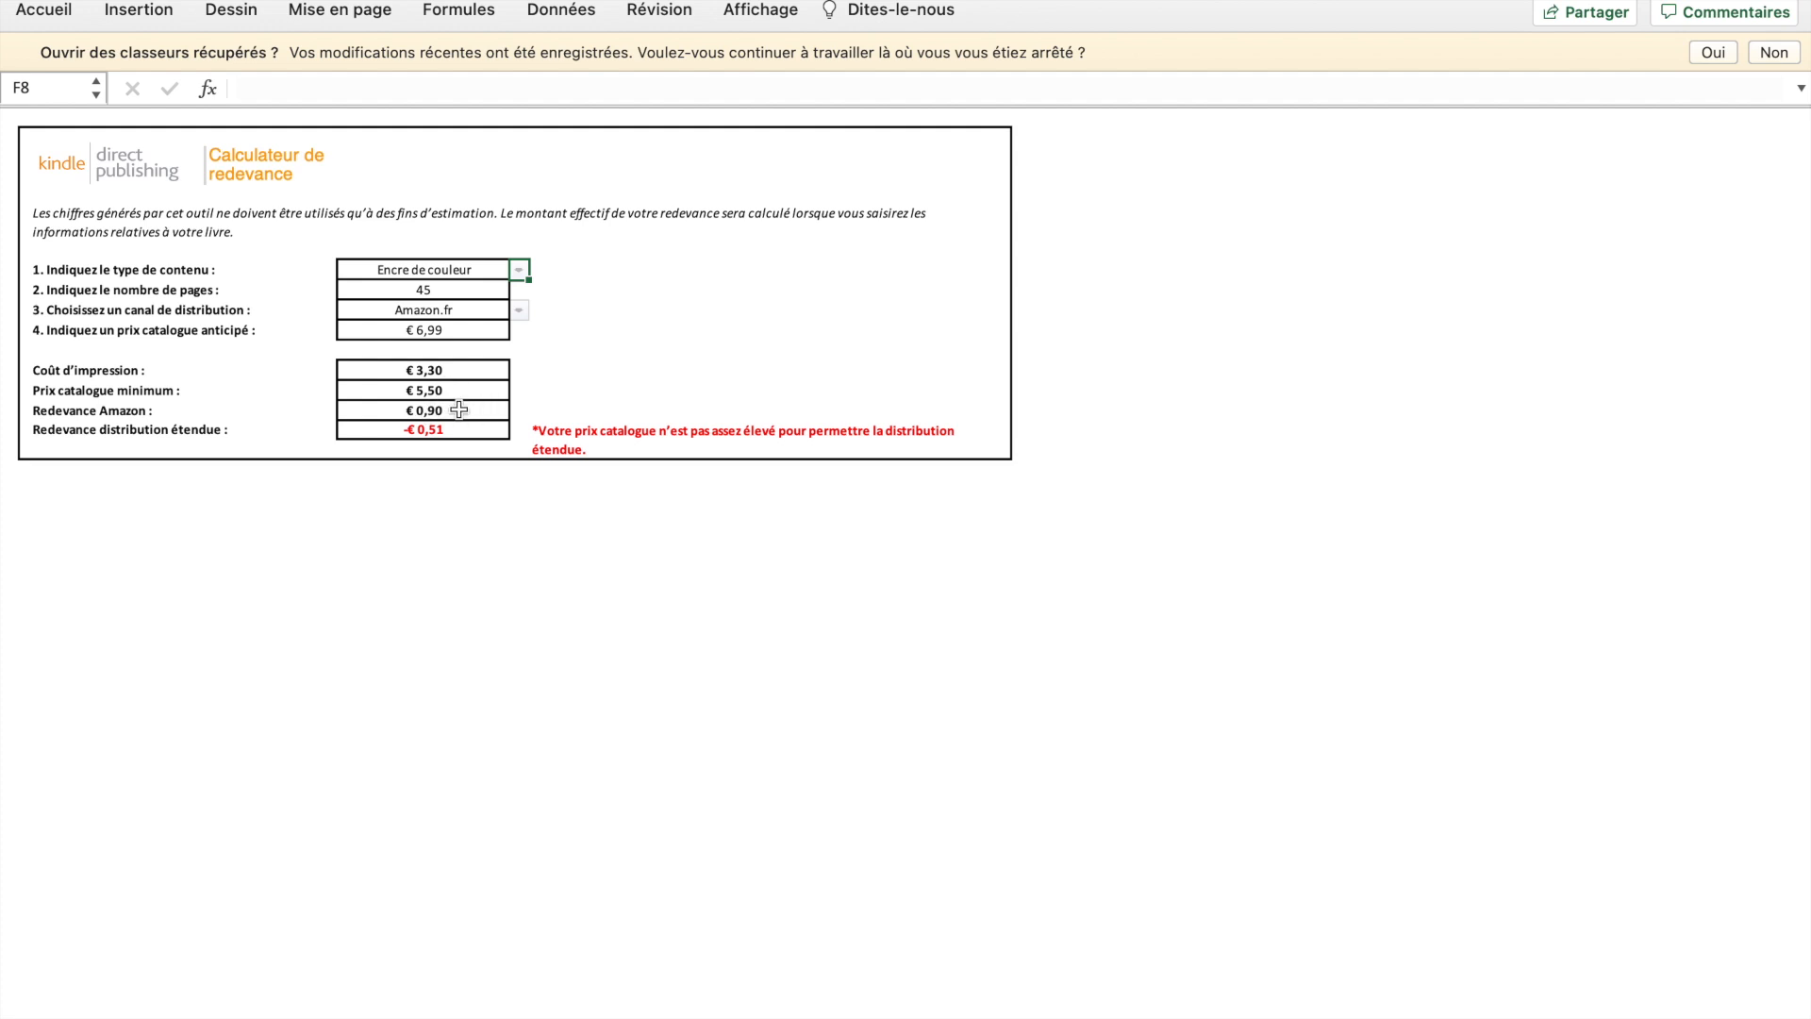
# Set the anticipated list price to 7,99 € and switch back to the Decitre product page in the browser
pyautogui.click(450, 331)
pyautogui.write('7')
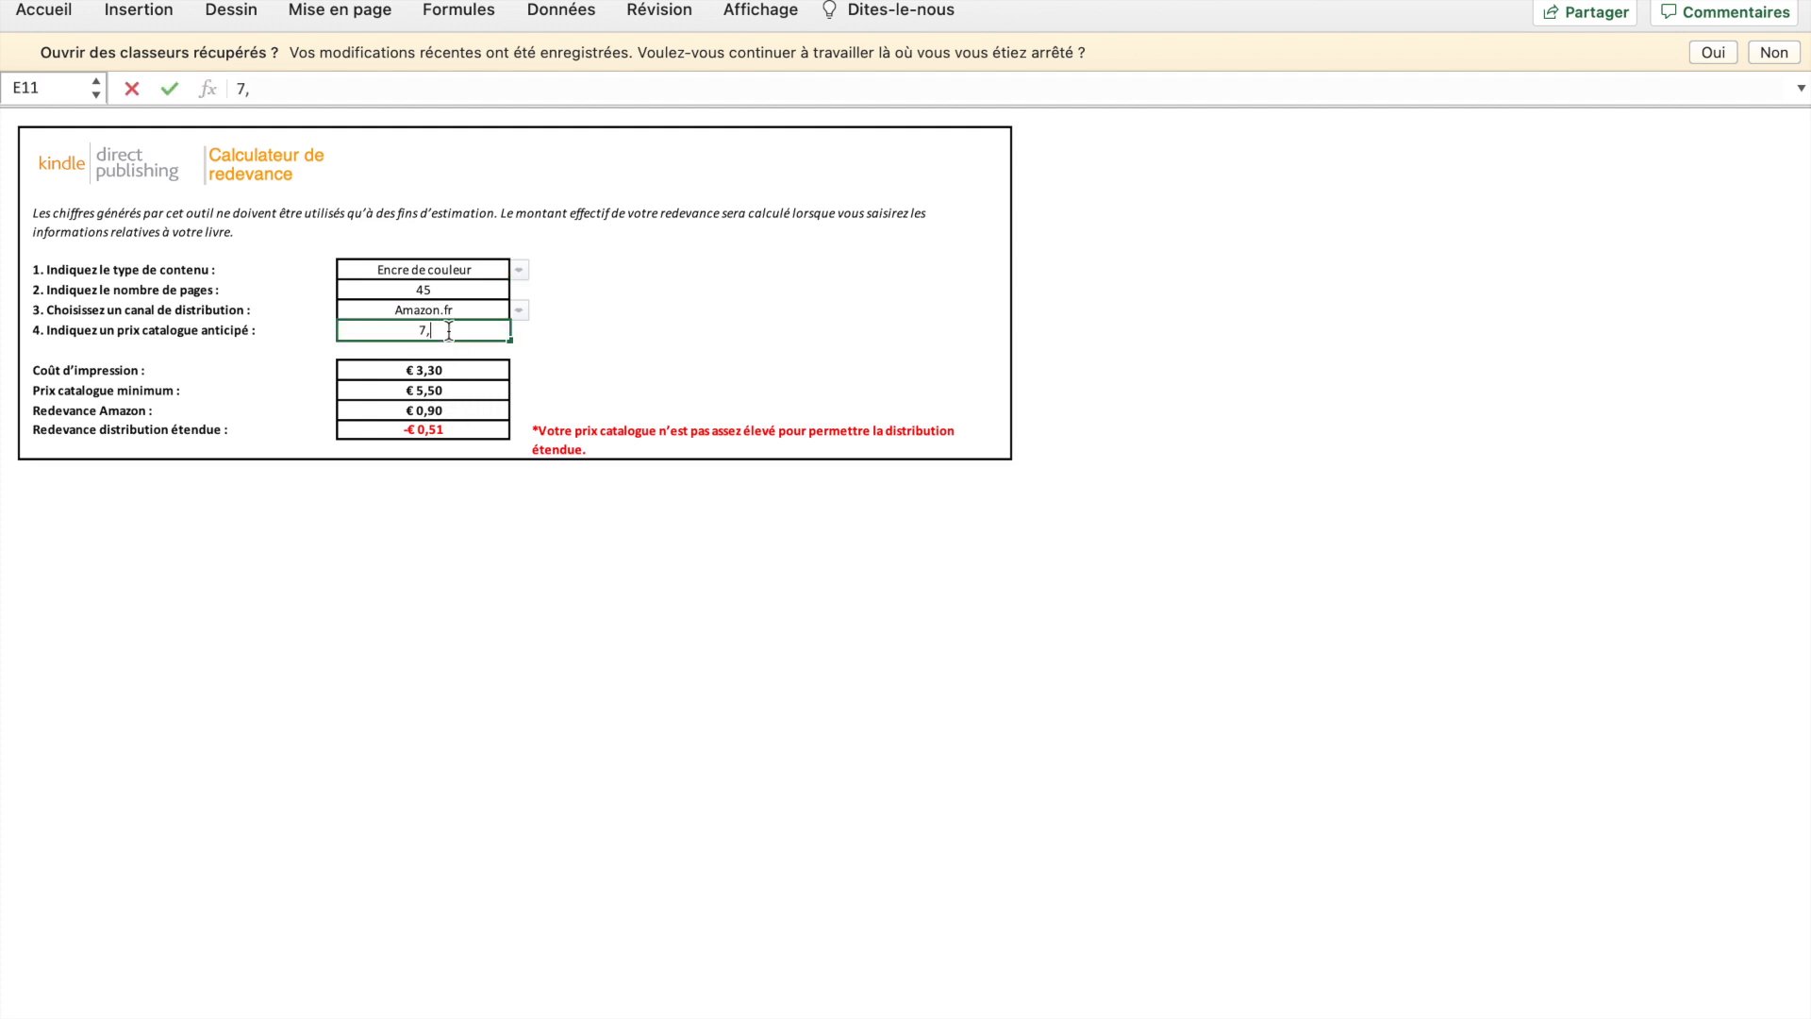
pyautogui.press('Return')
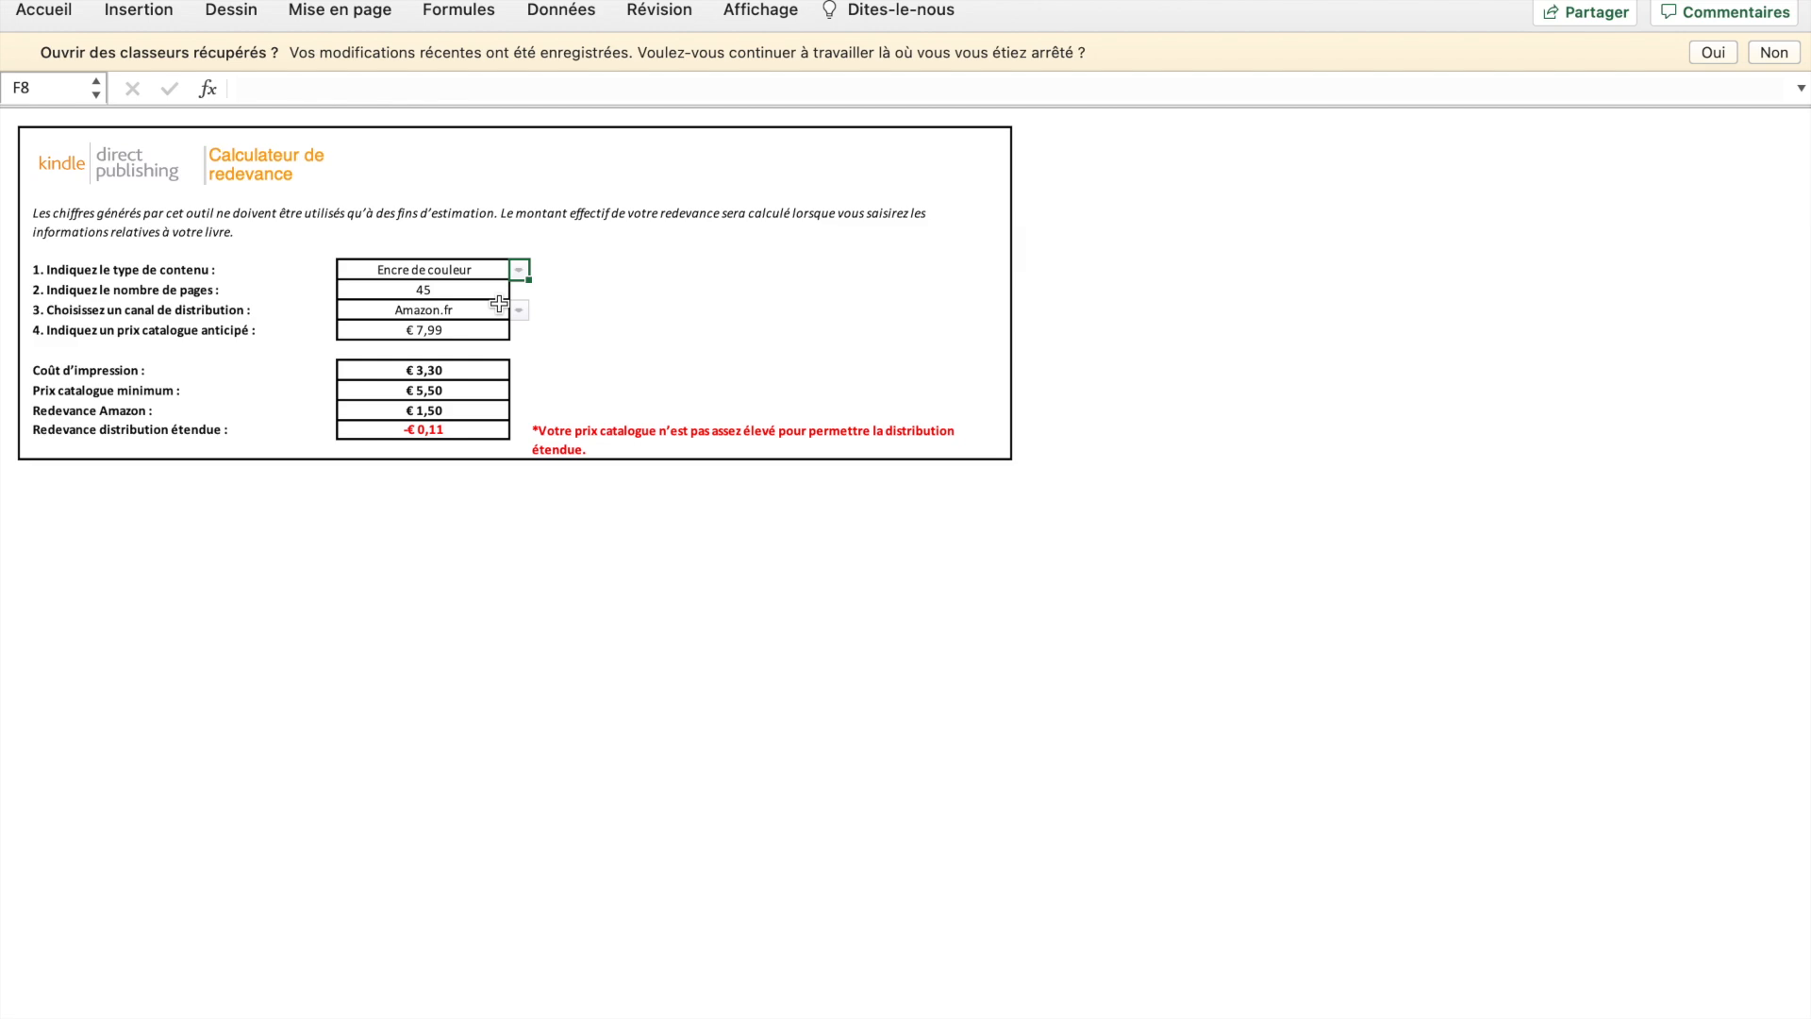
pyautogui.hotkey('ctrl', 'Right')
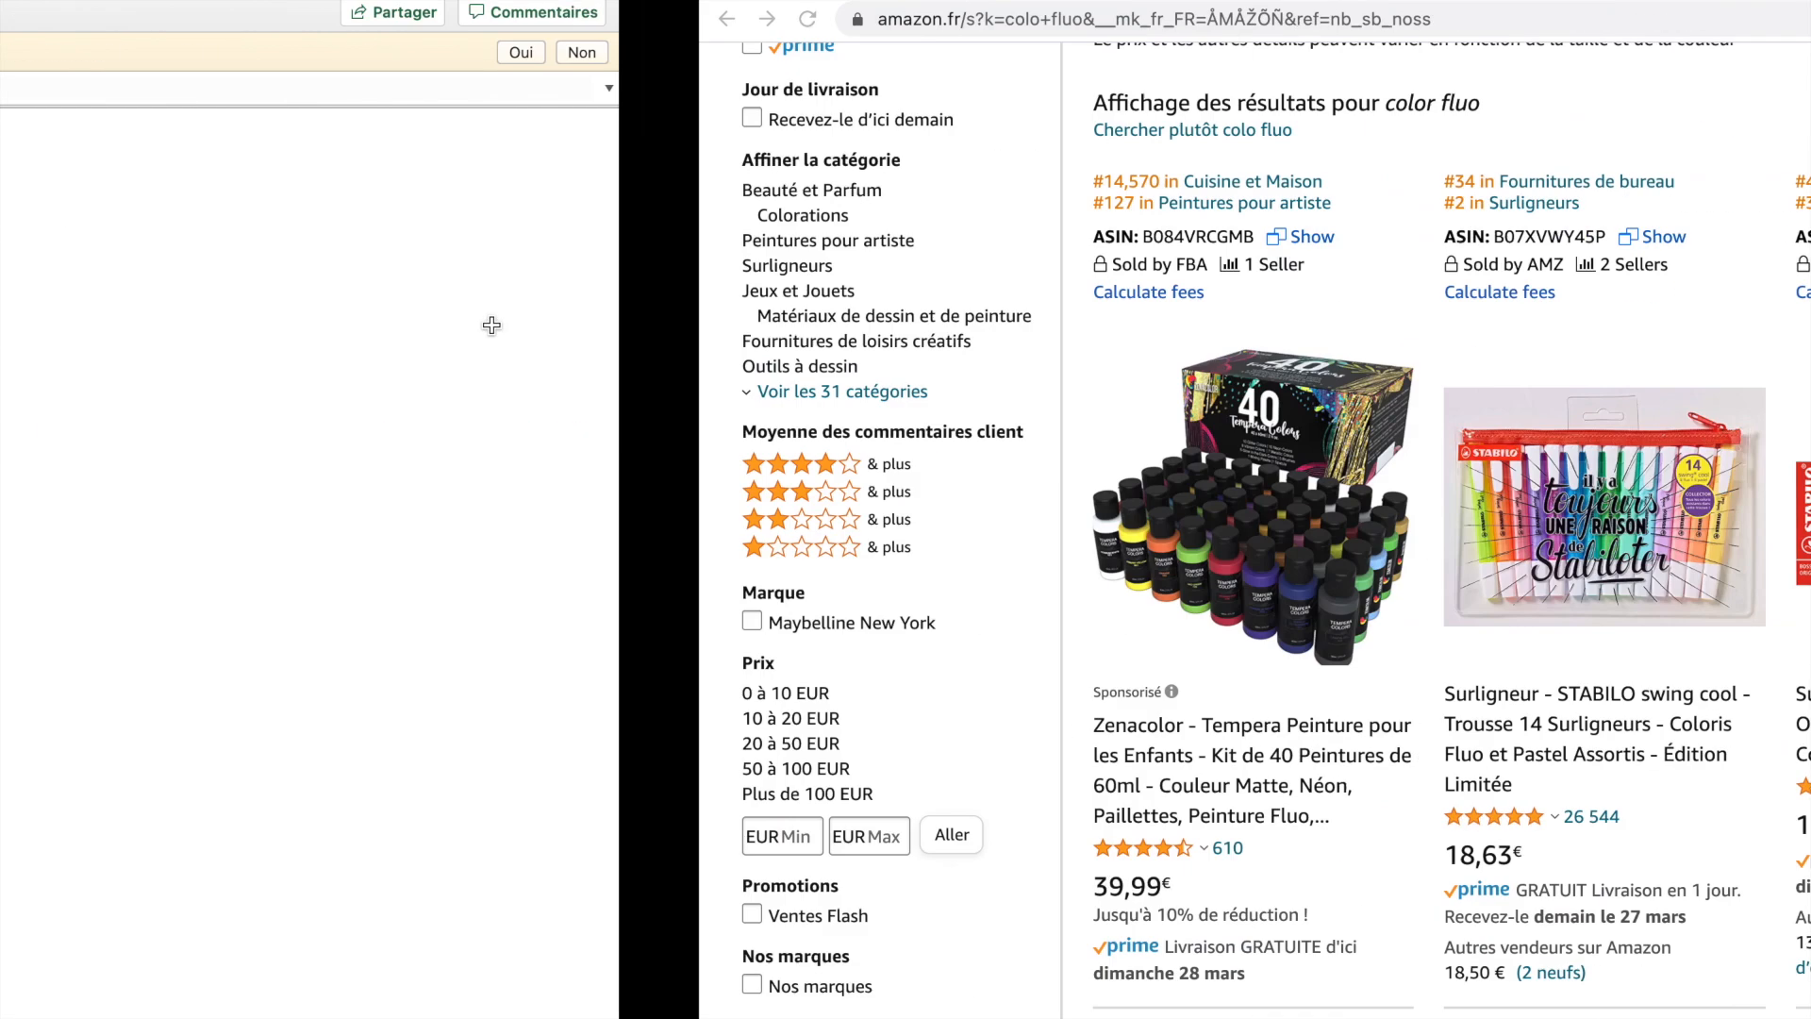
pyautogui.hotkey('ctrl', 'Right')
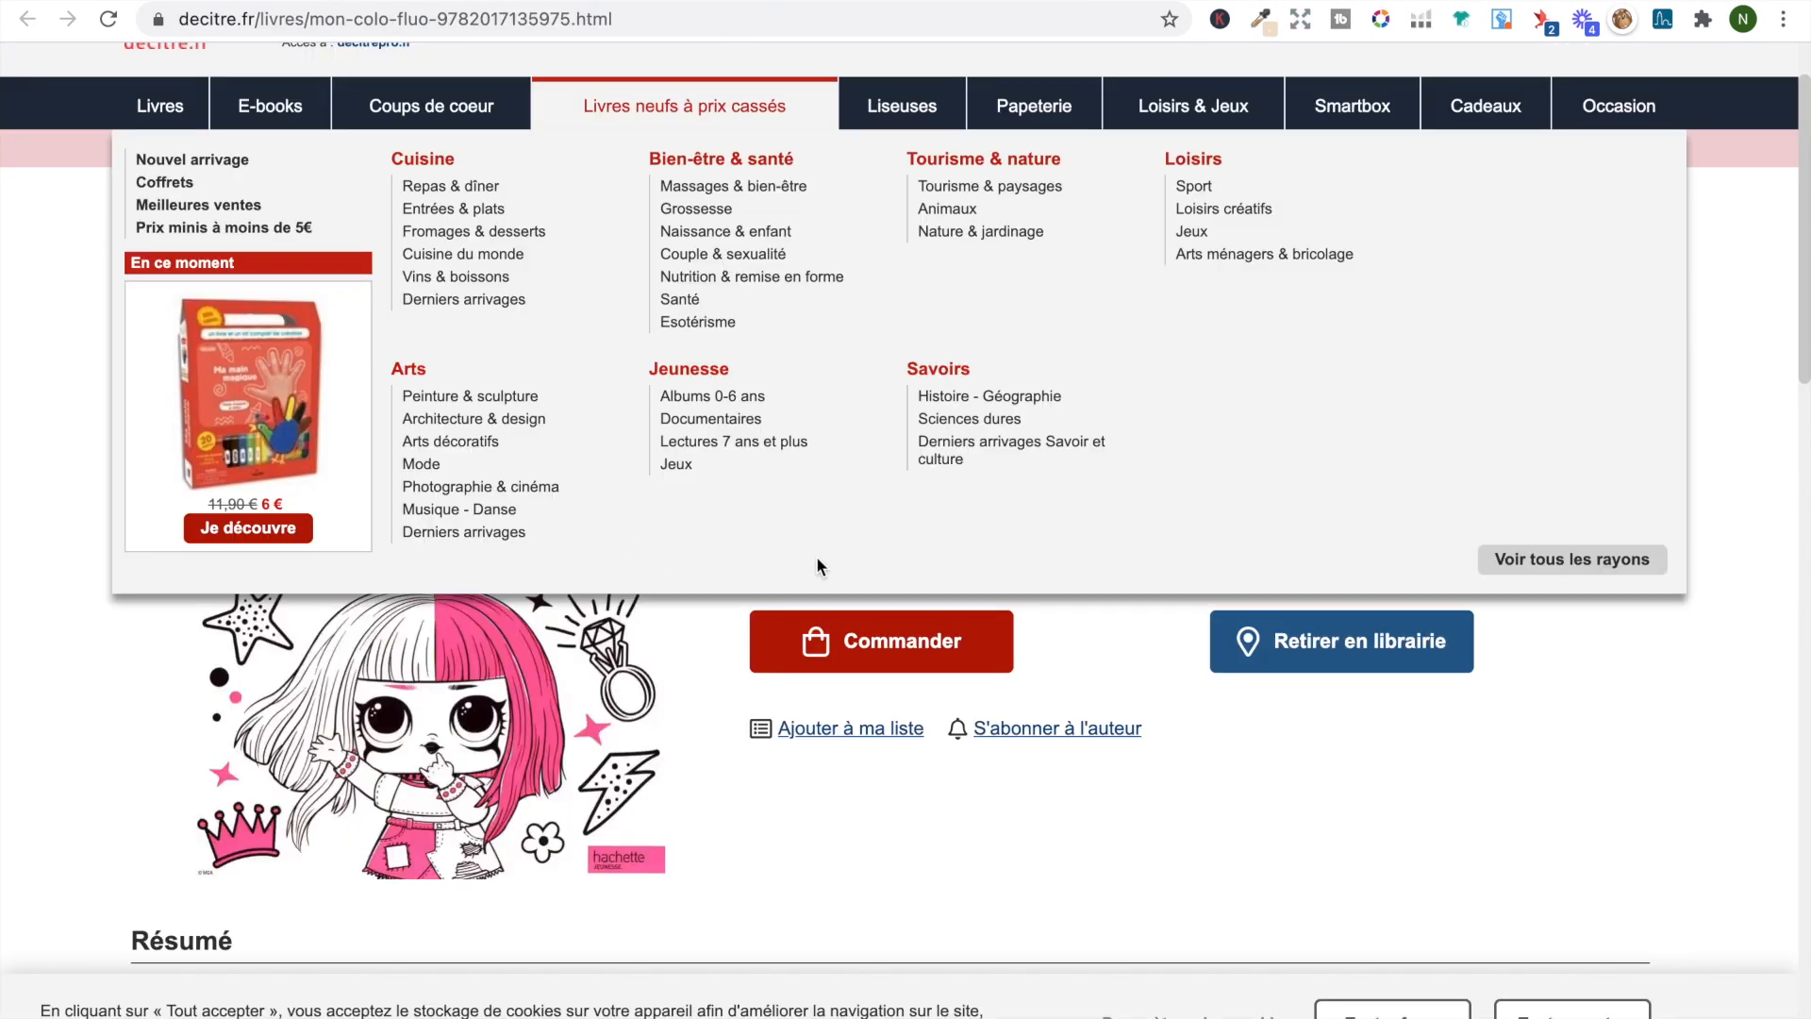